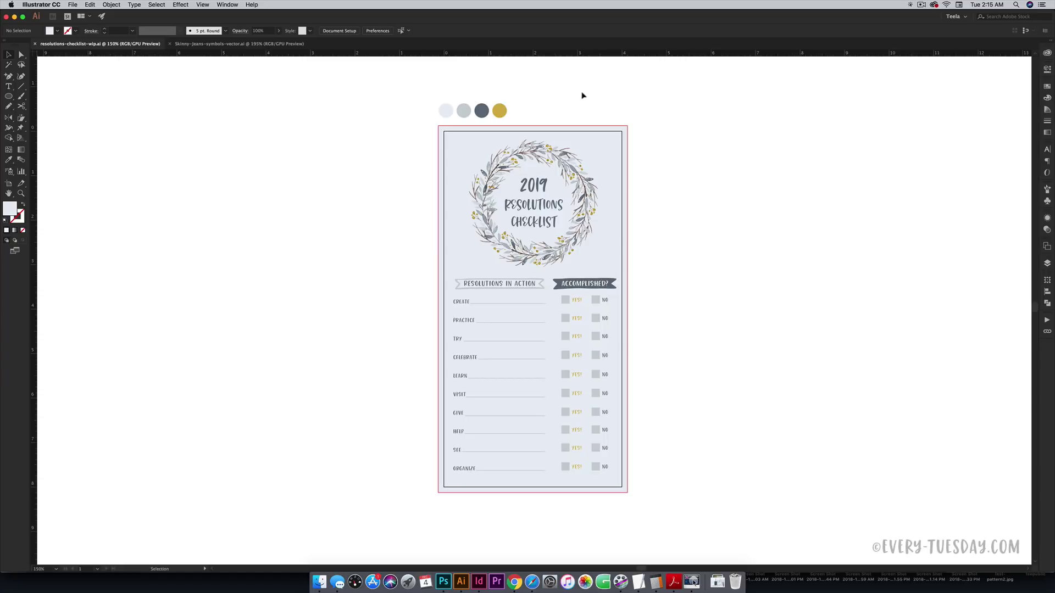
- Show the lightest palette circle's hex in the Color panel; delete, then restore, the background rectangle
{"action": "left_click", "coordinate": [446, 116]}
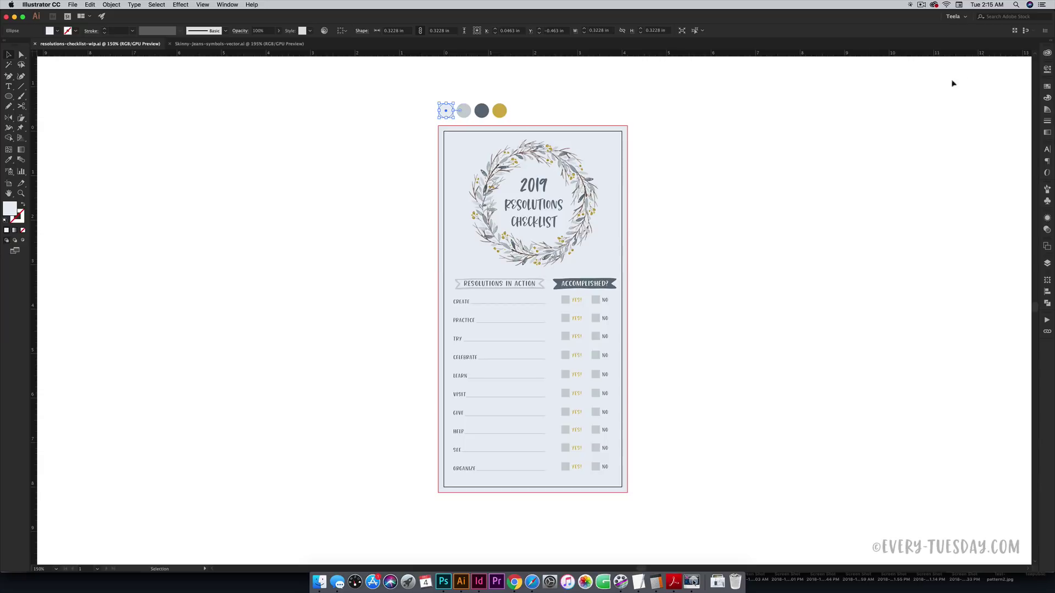
{"action": "left_click", "coordinate": [1048, 99]}
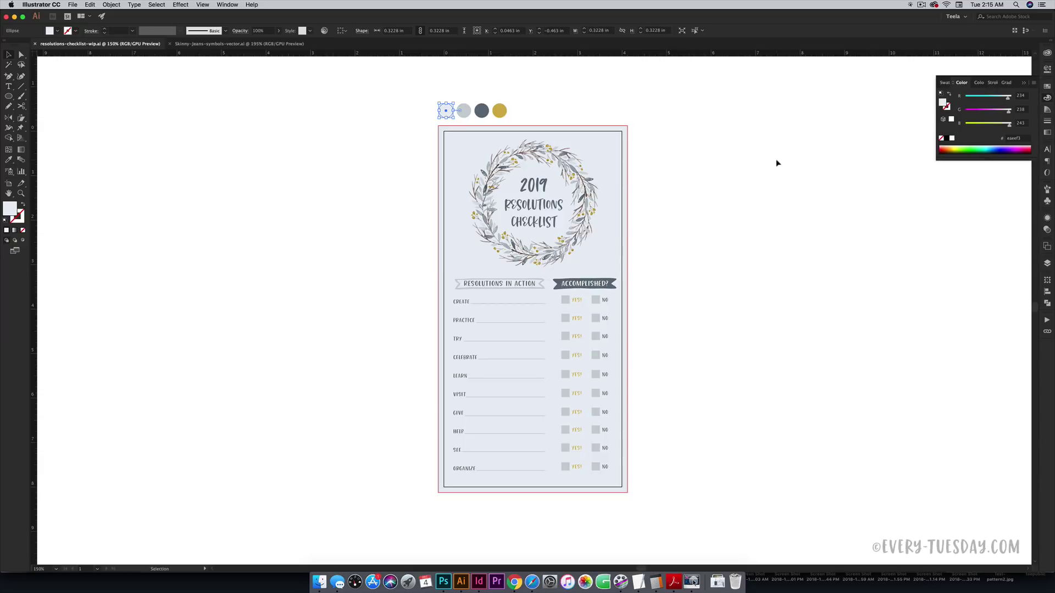
{"action": "left_click", "coordinate": [610, 159]}
{"action": "key", "text": "BackSpace"}
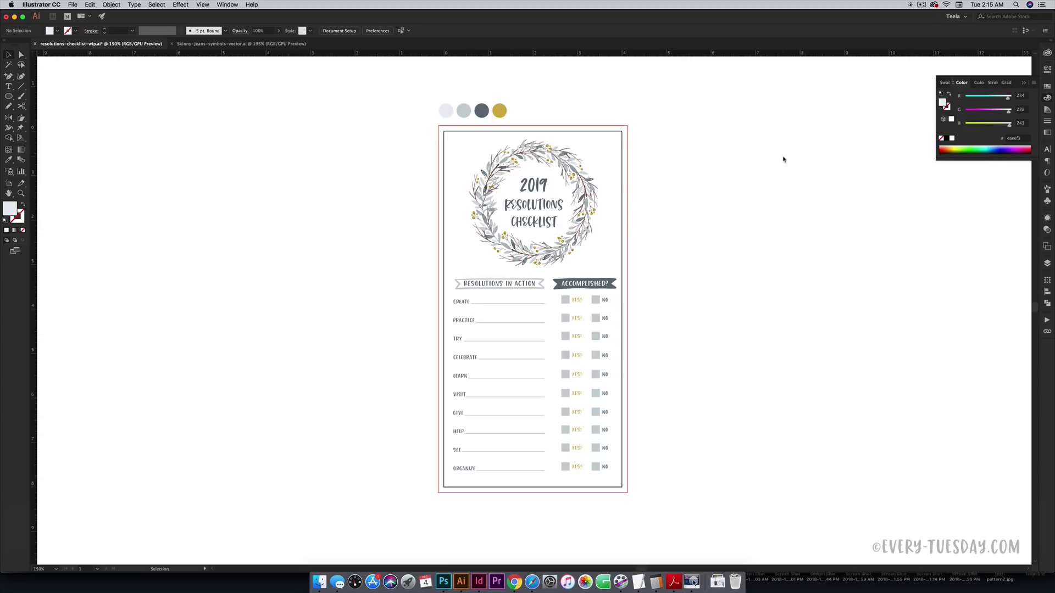
{"action": "key", "text": "super+z"}
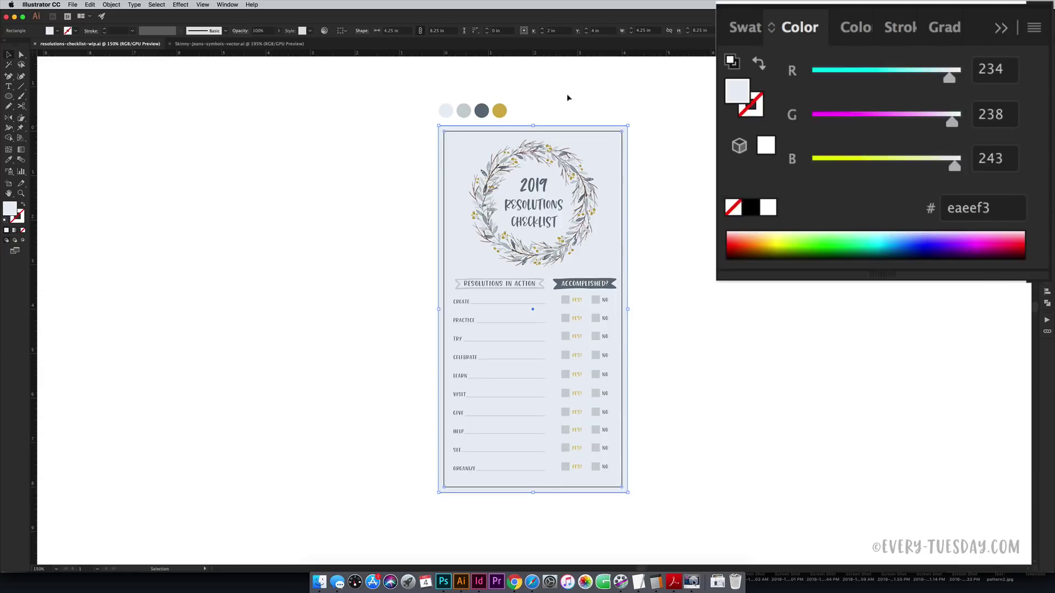
- Read the grey, dark and gold circles' hex values, including 616f7c and d3b14a
{"action": "left_click", "coordinate": [463, 112]}
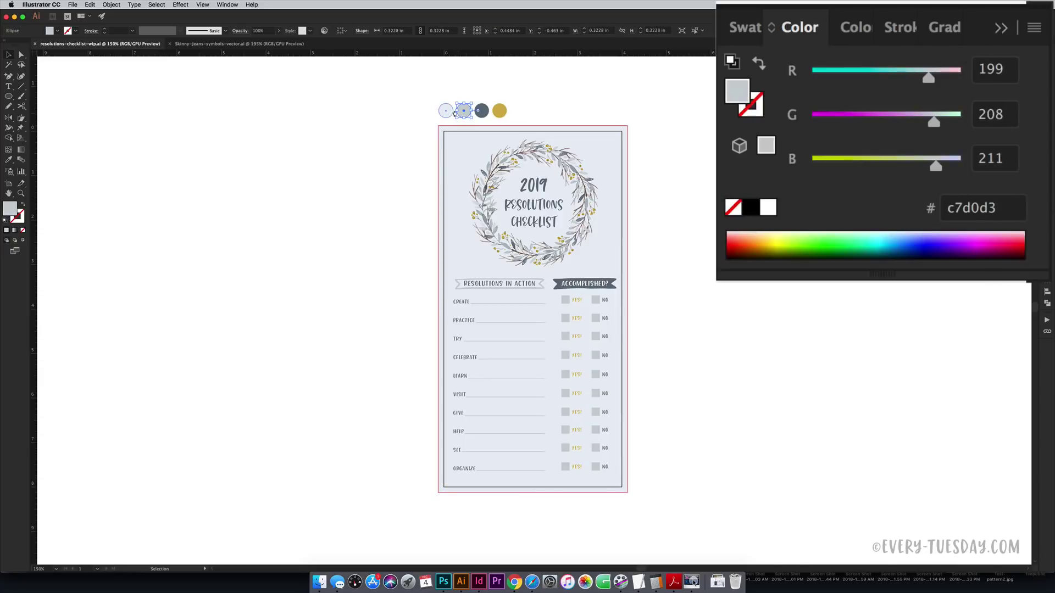
{"action": "left_click", "coordinate": [481, 112]}
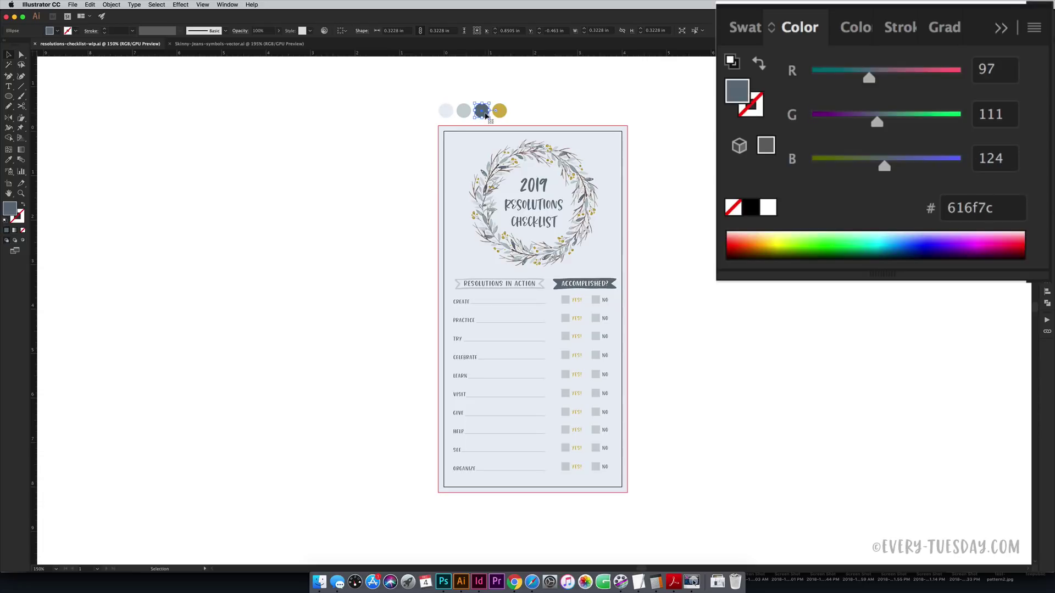
{"action": "left_click", "coordinate": [500, 112]}
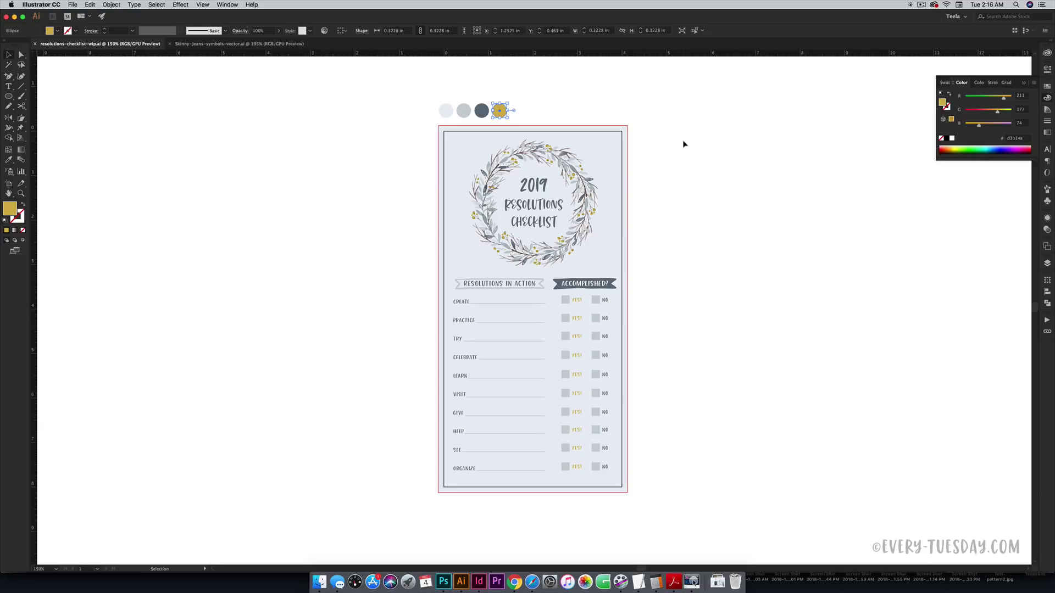
{"action": "left_click", "coordinate": [683, 143]}
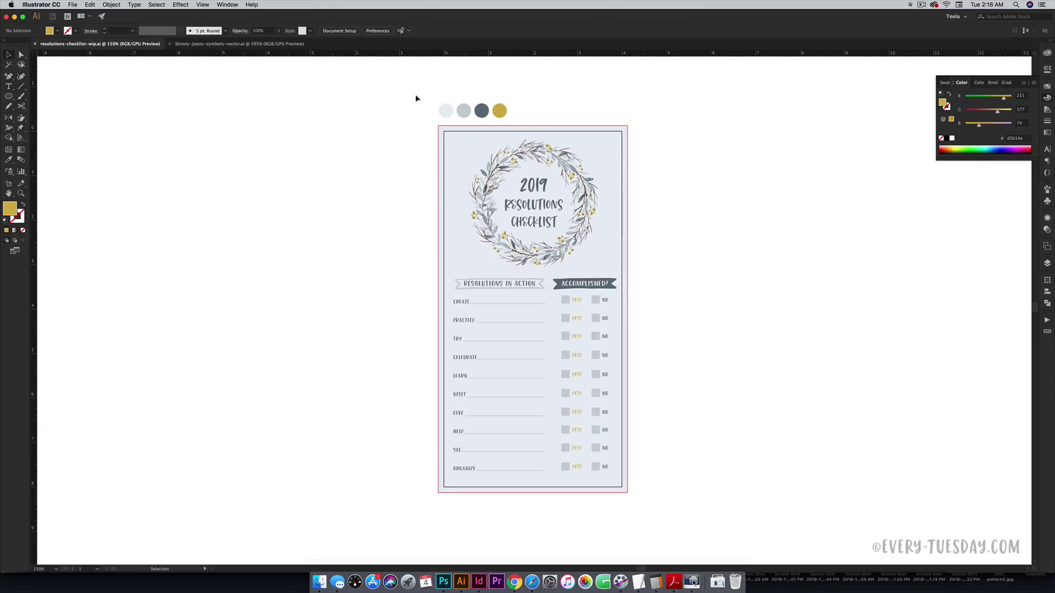
- Copy all checklist artwork and create a new 4 × 8 in document with 0.125 in bleed
{"action": "left_click_drag", "start_coordinate": [416, 94], "coordinate": [717, 409]}
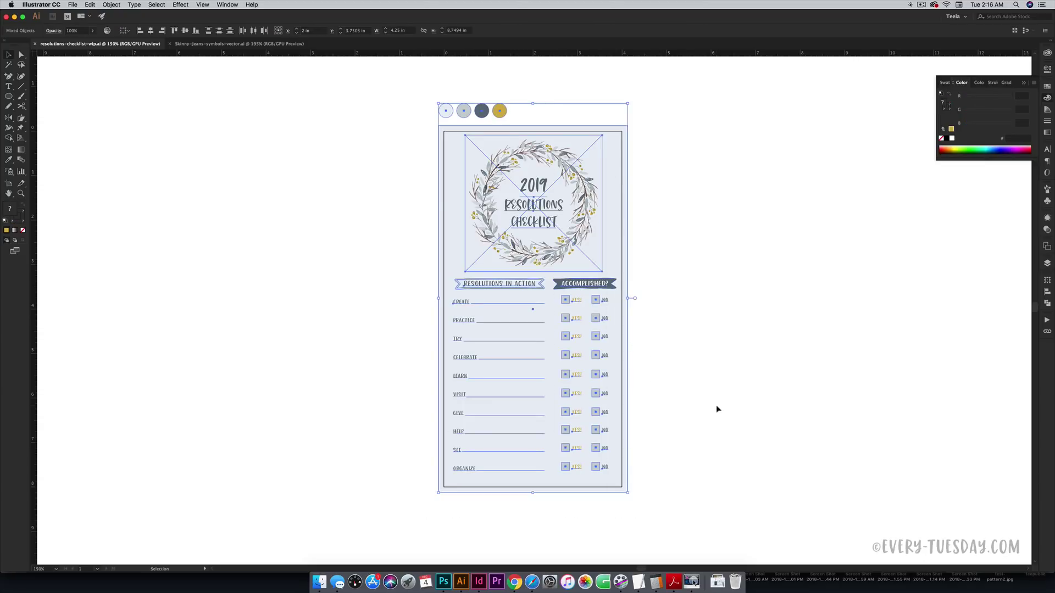
{"action": "key", "text": "super+c"}
{"action": "left_click", "coordinate": [105, 106]}
{"action": "left_click", "coordinate": [72, 4]}
{"action": "left_click", "coordinate": [88, 11]}
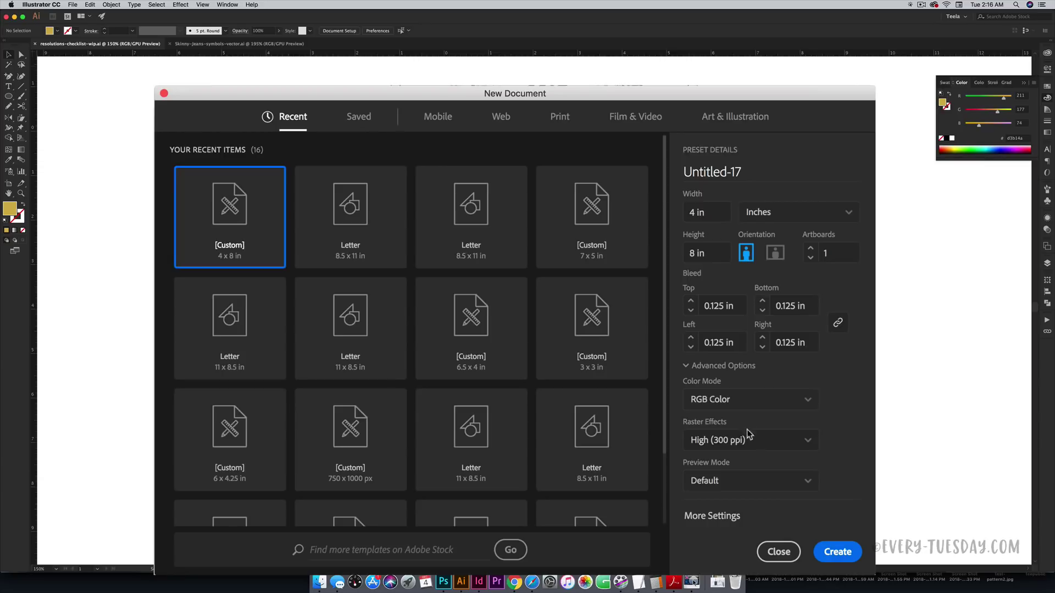
{"action": "left_click", "coordinate": [848, 548]}
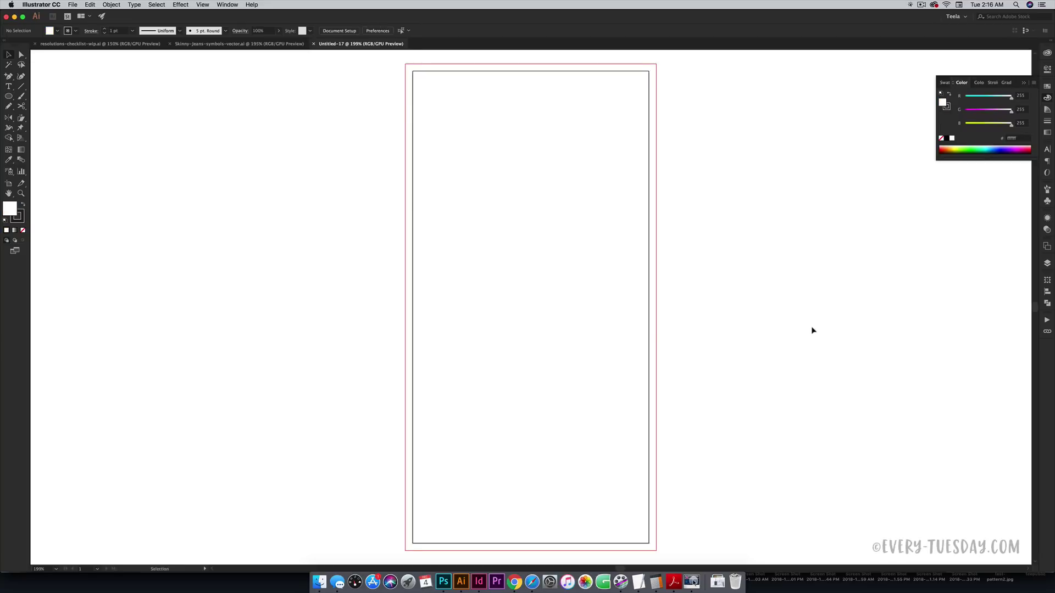
- Paste the checklist left of the artboard and move the palette circles above it
{"action": "key", "text": "super+v"}
{"action": "left_click_drag", "start_coordinate": [646, 318], "coordinate": [312, 272]}
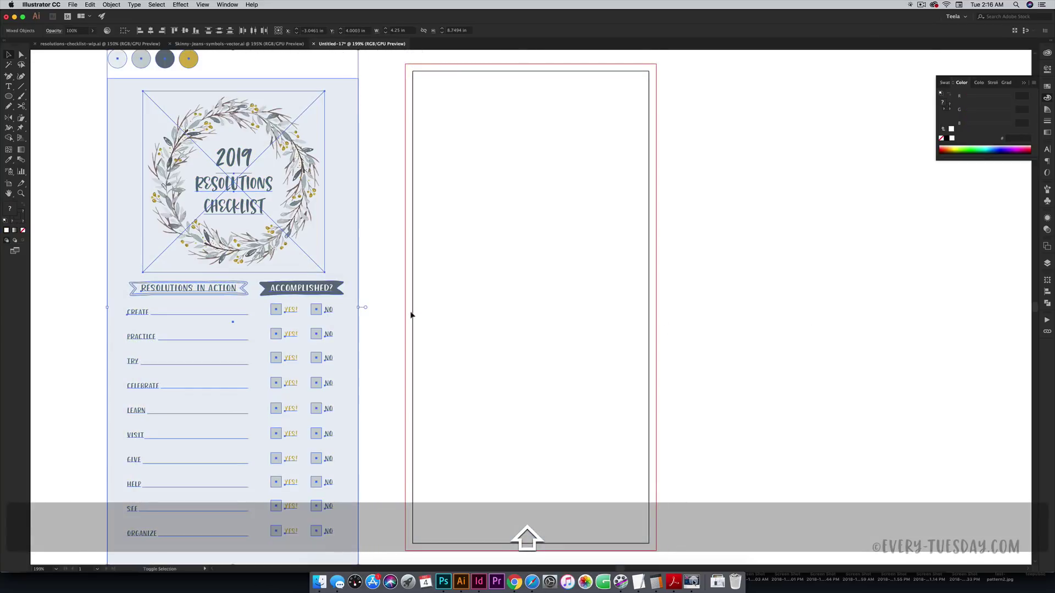
{"action": "left_click", "coordinate": [524, 323]}
{"action": "left_click_drag", "start_coordinate": [524, 323], "coordinate": [592, 424]}
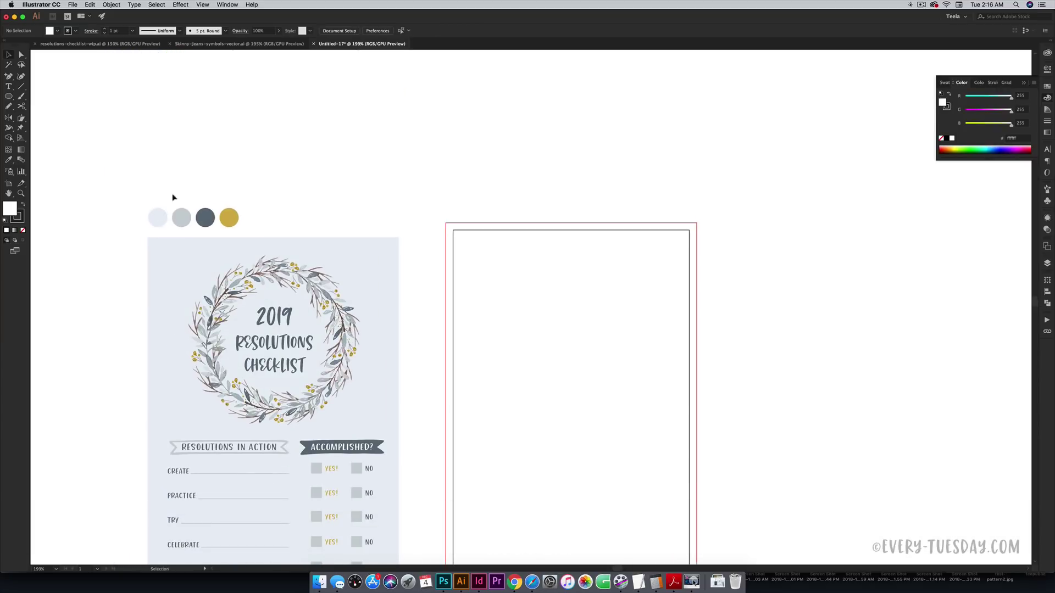
{"action": "left_click_drag", "start_coordinate": [126, 196], "coordinate": [531, 187]}
{"action": "left_click", "coordinate": [605, 300]}
{"action": "left_click_drag", "start_coordinate": [606, 300], "coordinate": [548, 228]}
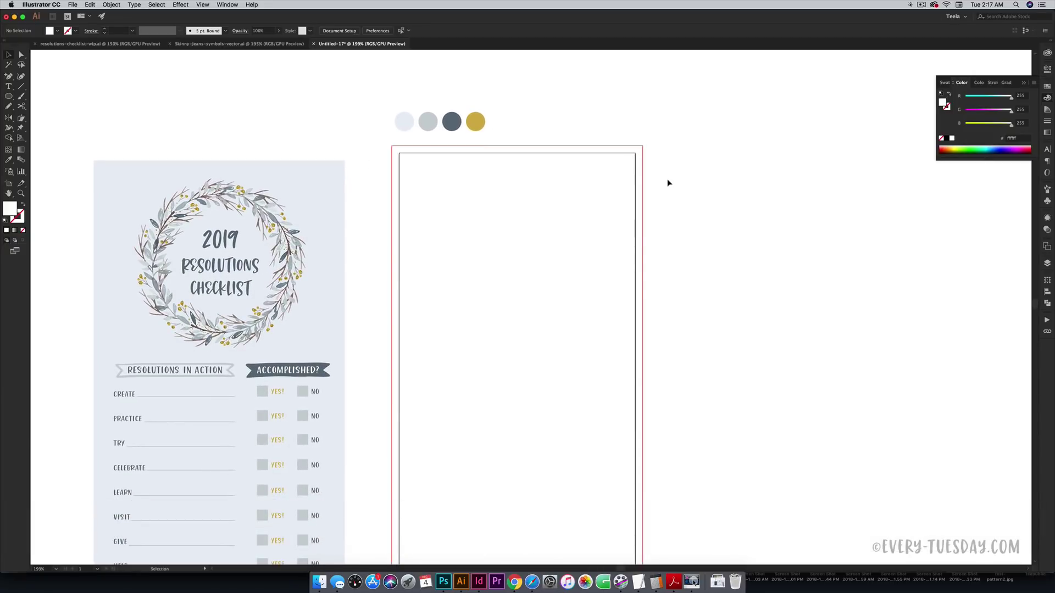
- Show the rulers and place a vertical guide at the artboard's 2 in centre
{"action": "key", "text": "super+r"}
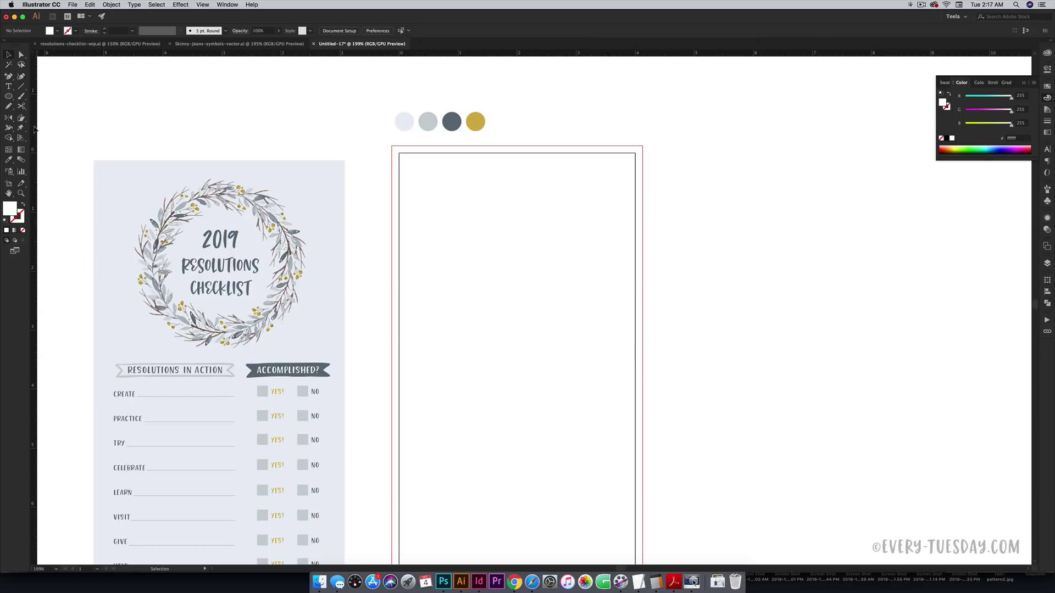
{"action": "left_click_drag", "start_coordinate": [35, 132], "coordinate": [518, 122]}
{"action": "scroll", "coordinate": [559, 202], "scroll_direction": "down", "scroll_amount": 5}
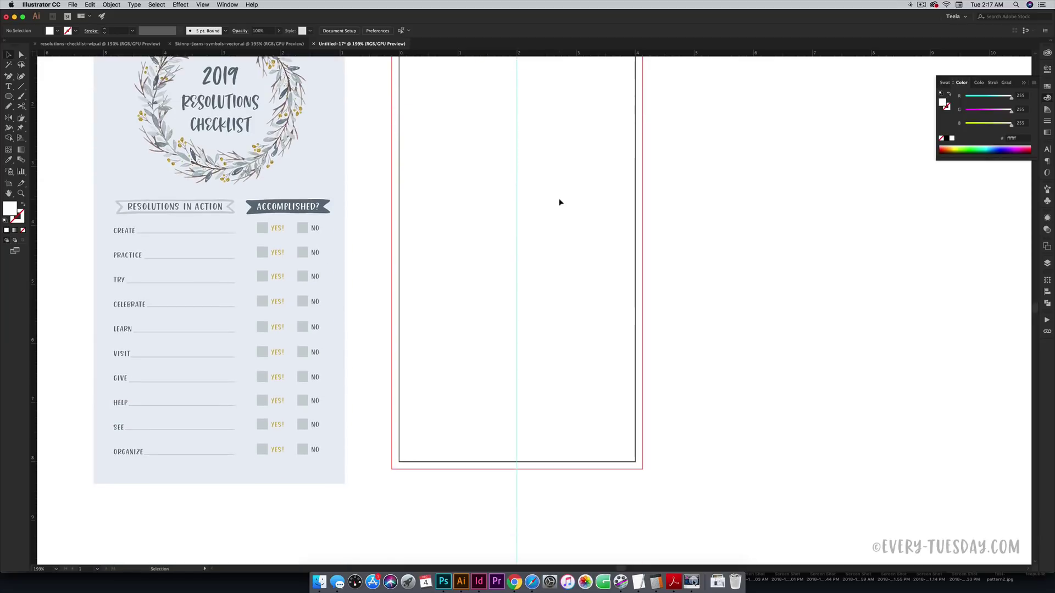
{"action": "scroll", "coordinate": [560, 202], "scroll_direction": "up", "scroll_amount": 3}
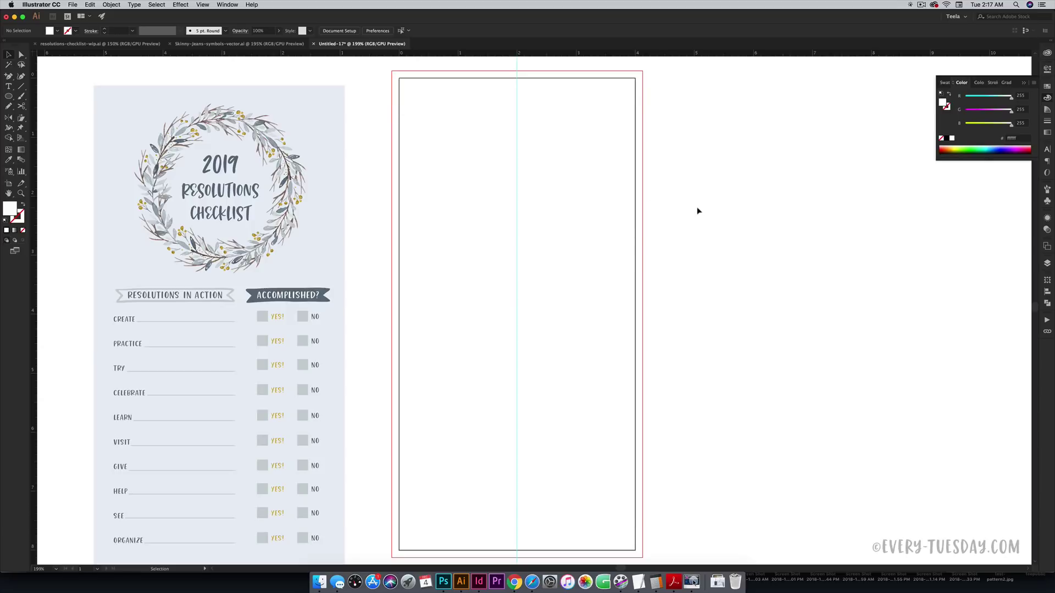
- Add a new layer named 'Background color'
{"action": "left_click", "coordinate": [1047, 264]}
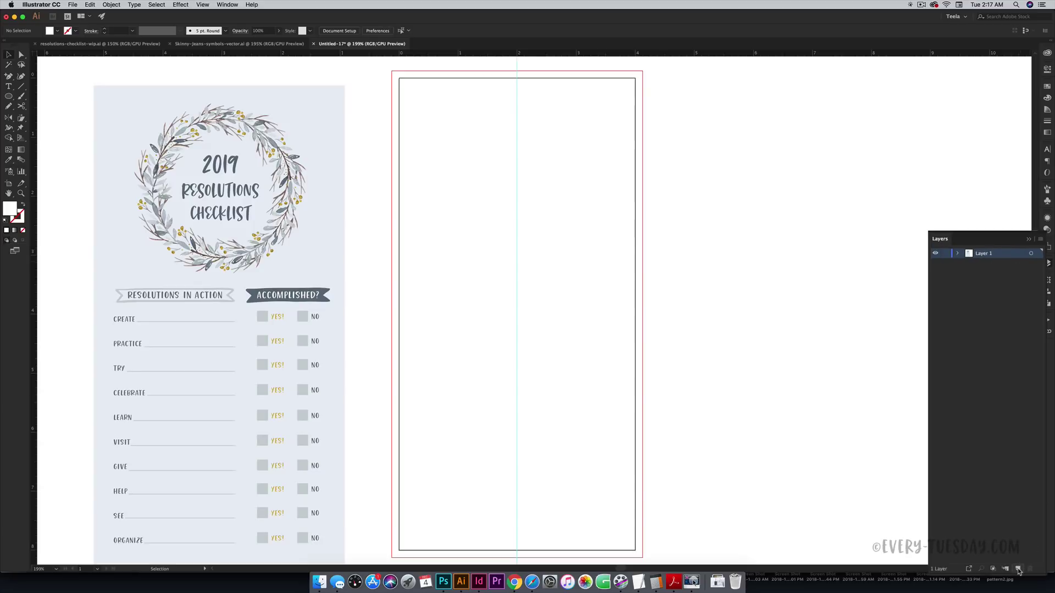
{"action": "left_click", "coordinate": [1017, 569]}
{"action": "double_click", "coordinate": [982, 253]}
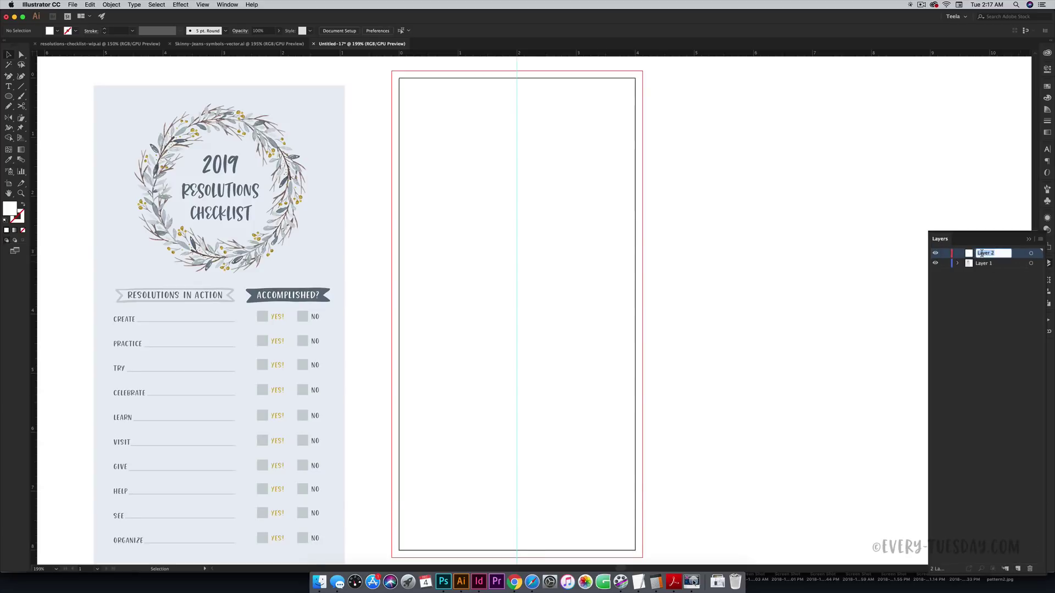
{"action": "type", "text": "Background color"}
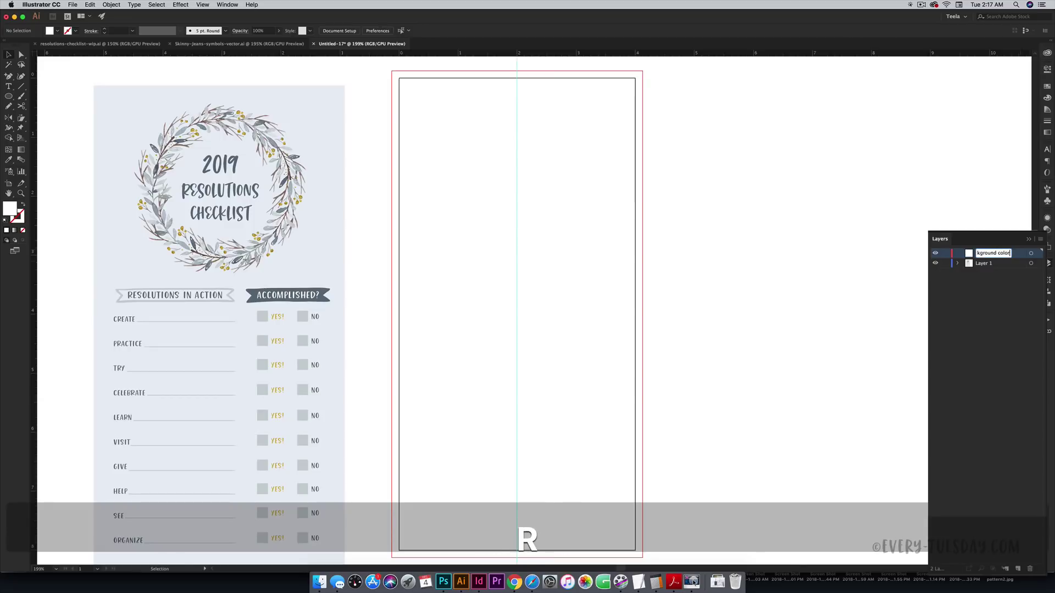
{"action": "key", "text": "Return"}
- Draw a 4.25 × 8.25 in bleed rectangle filled with the light-blue palette colour
{"action": "key", "text": "m"}
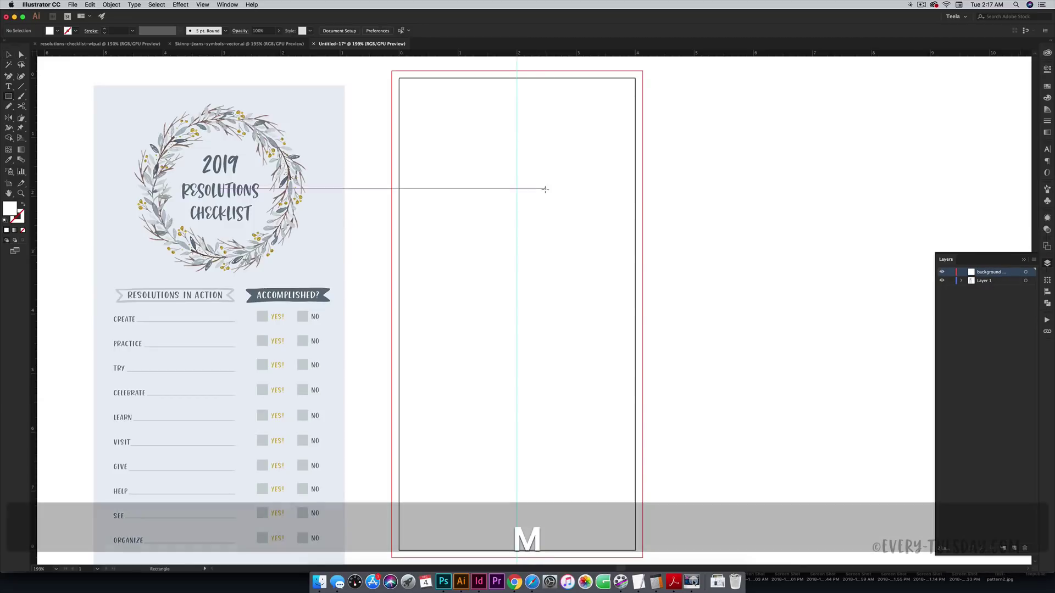
{"action": "left_click_drag", "start_coordinate": [390, 69], "coordinate": [642, 559]}
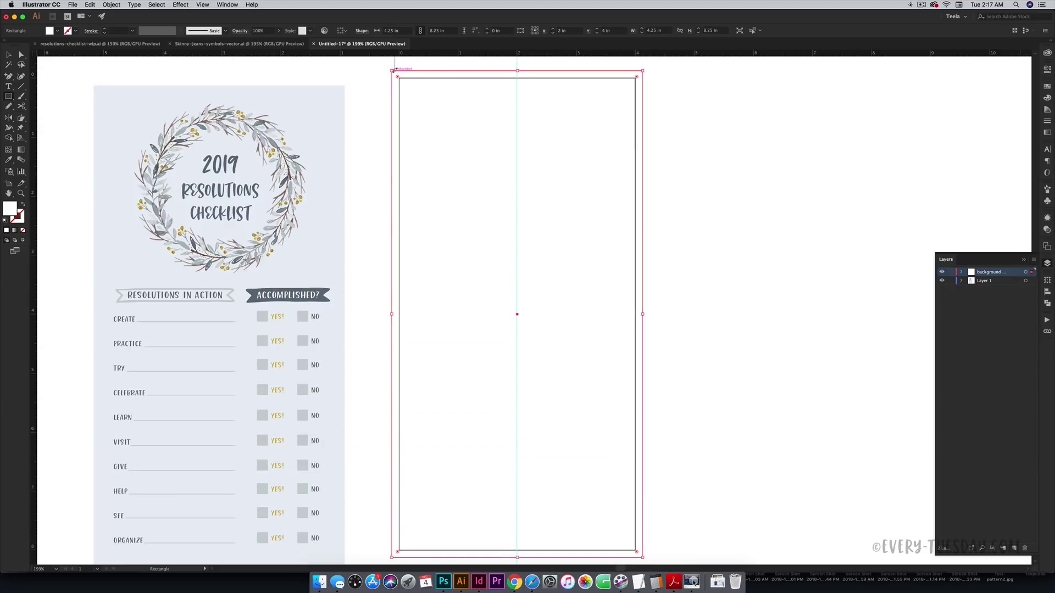
{"action": "scroll", "coordinate": [429, 286], "scroll_direction": "up", "scroll_amount": 3}
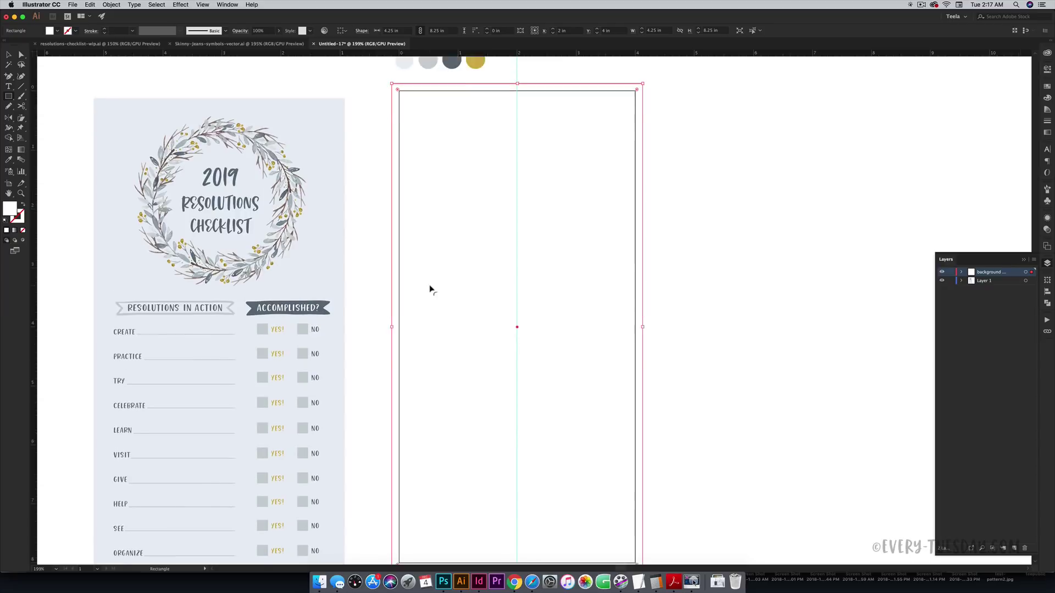
{"action": "key", "text": "i"}
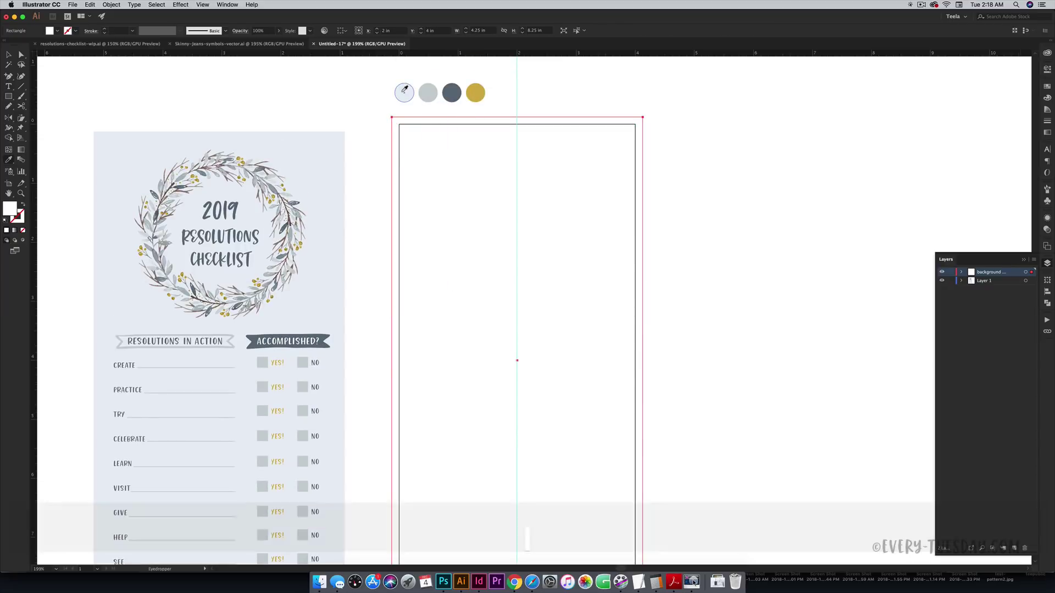
{"action": "left_click", "coordinate": [403, 91]}
{"action": "key", "text": "v"}
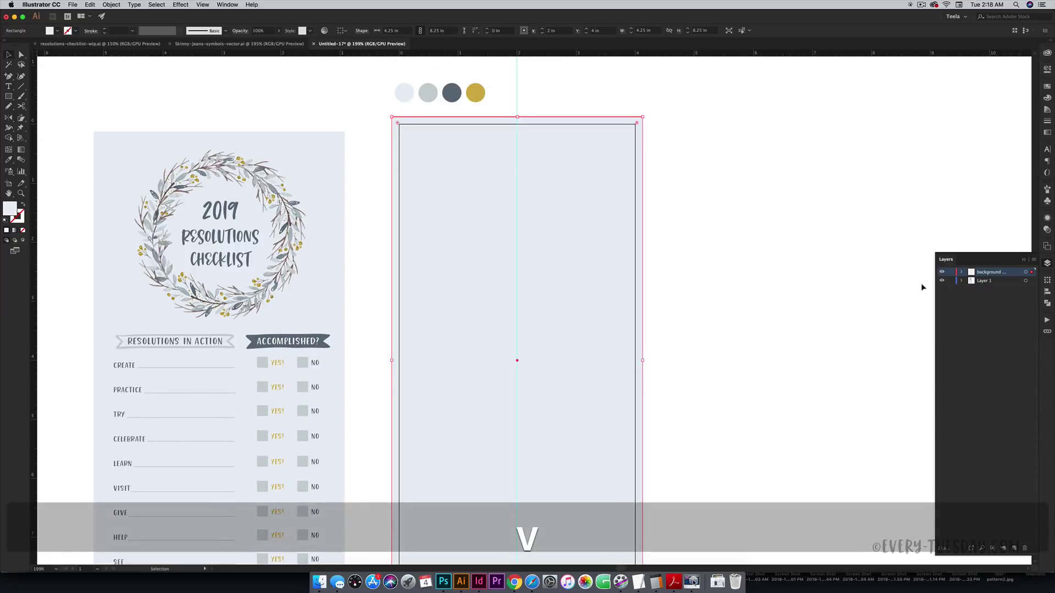
{"action": "left_click", "coordinate": [921, 285]}
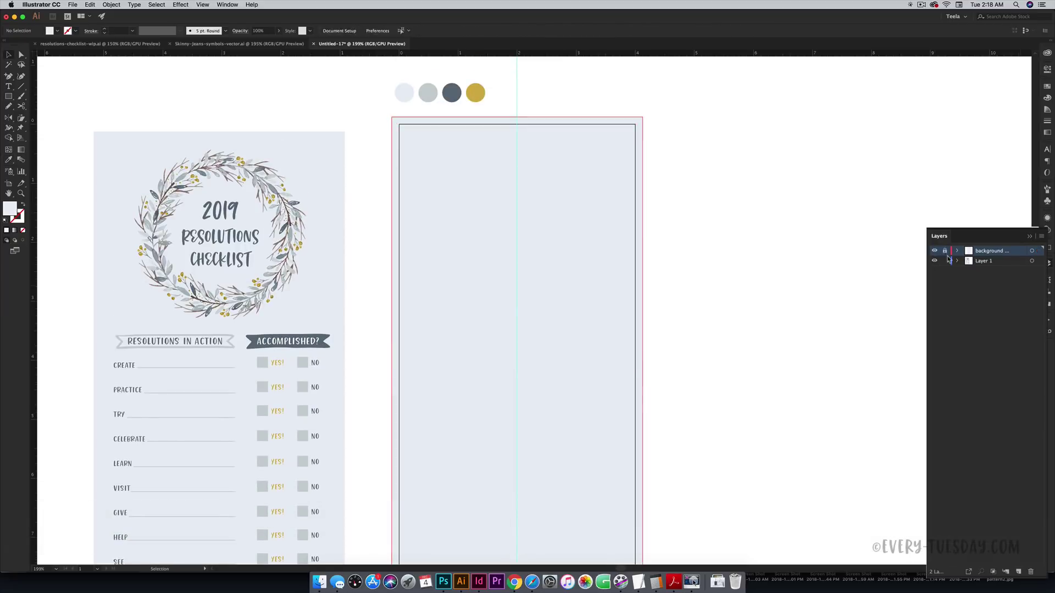
- Add a new layer named 'artwork' above the Background color layer
{"action": "left_click", "coordinate": [1018, 571]}
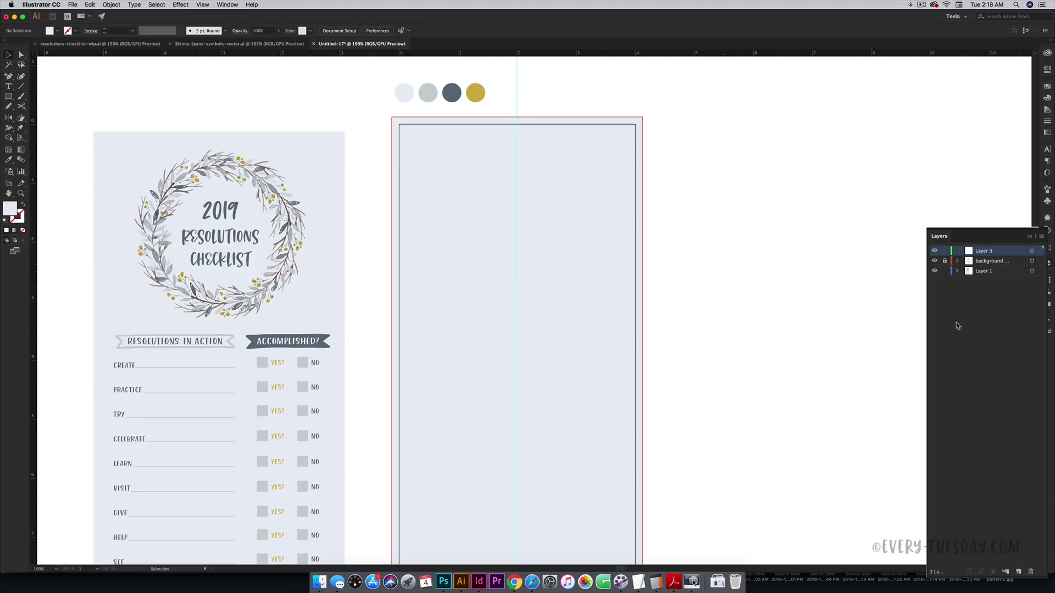
{"action": "double_click", "coordinate": [980, 252]}
{"action": "type", "text": "artwork"}
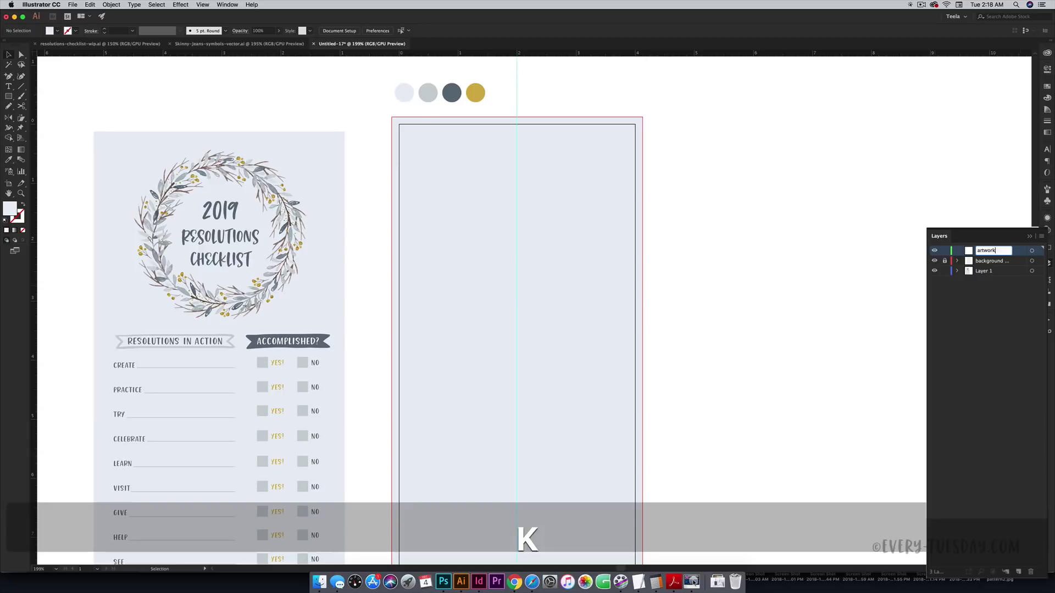
{"action": "key", "text": "Return"}
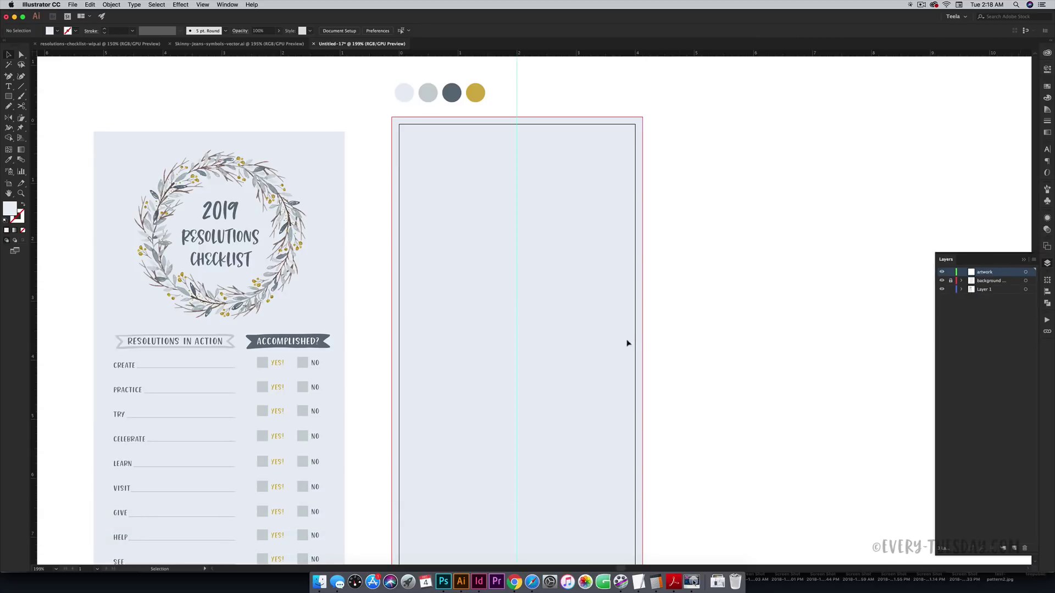
{"action": "scroll", "coordinate": [640, 343], "scroll_direction": "down", "scroll_amount": 4}
{"action": "scroll", "coordinate": [639, 343], "scroll_direction": "up", "scroll_amount": 4}
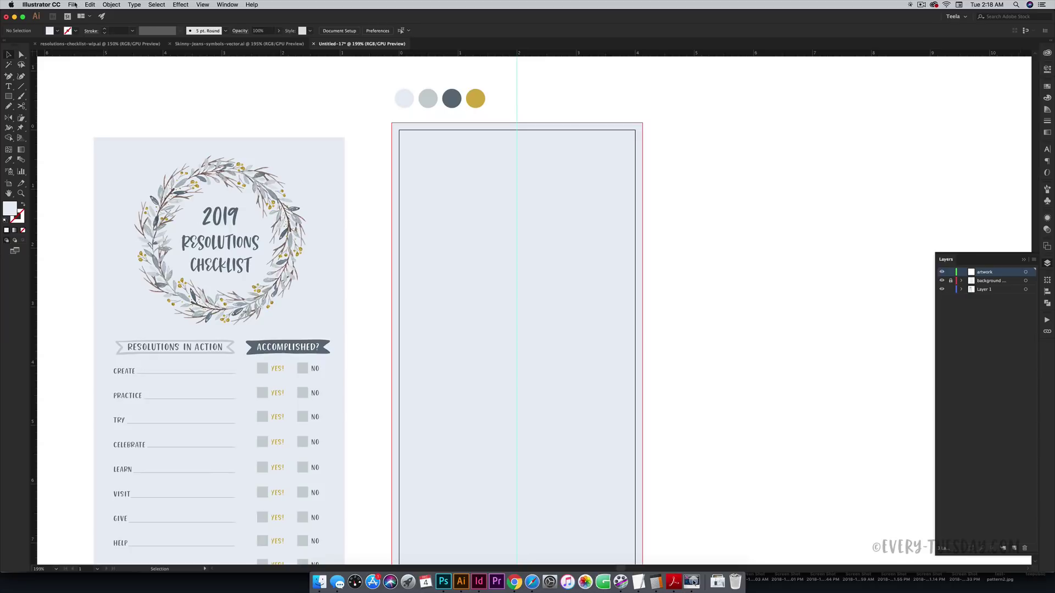
- Place wreath-01.png onto the artboard
{"action": "left_click", "coordinate": [73, 5]}
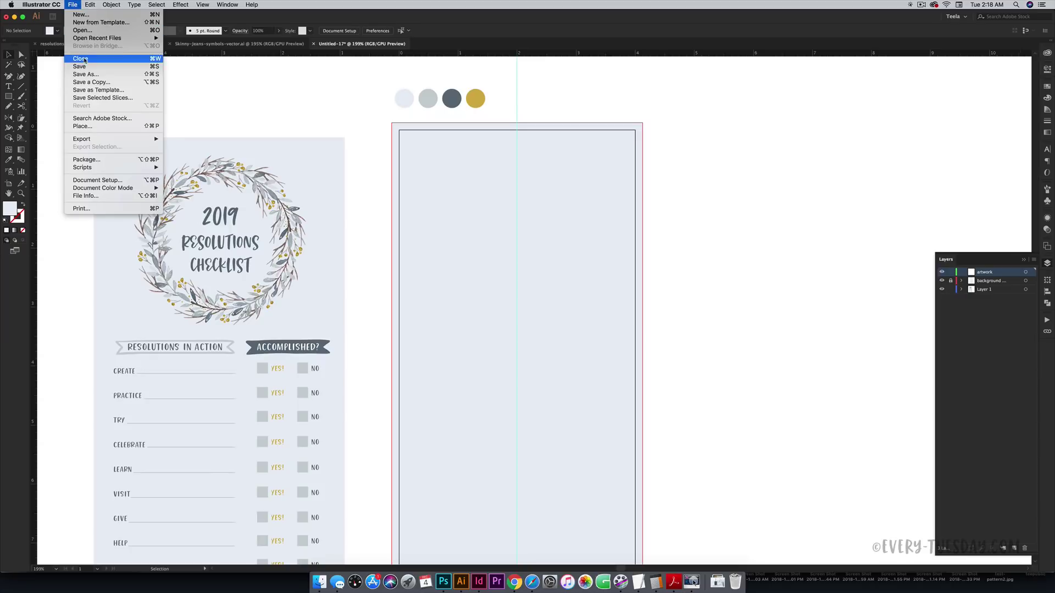
{"action": "left_click", "coordinate": [82, 126]}
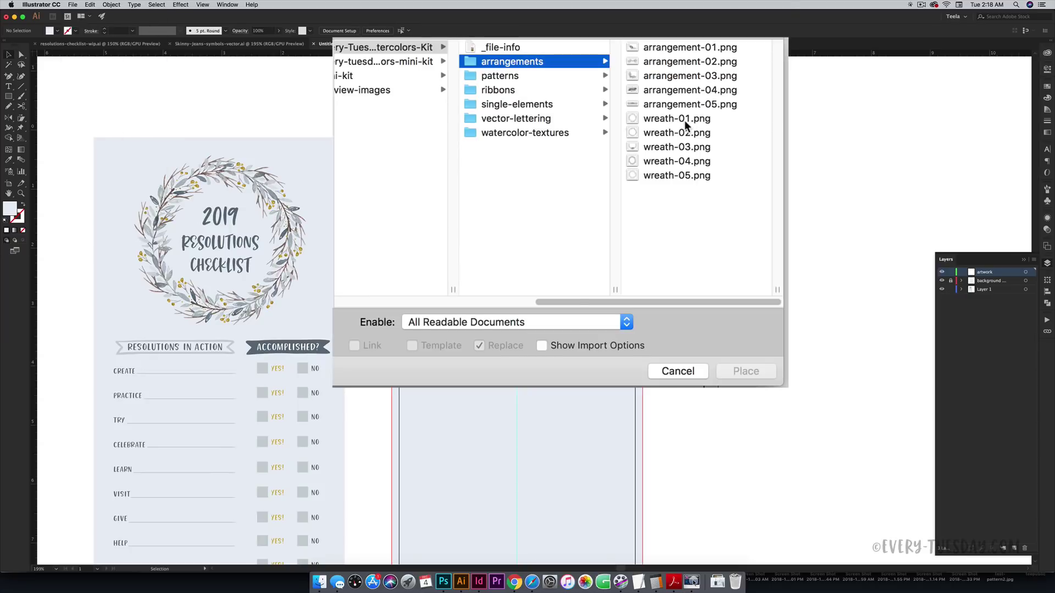
{"action": "left_click", "coordinate": [684, 119]}
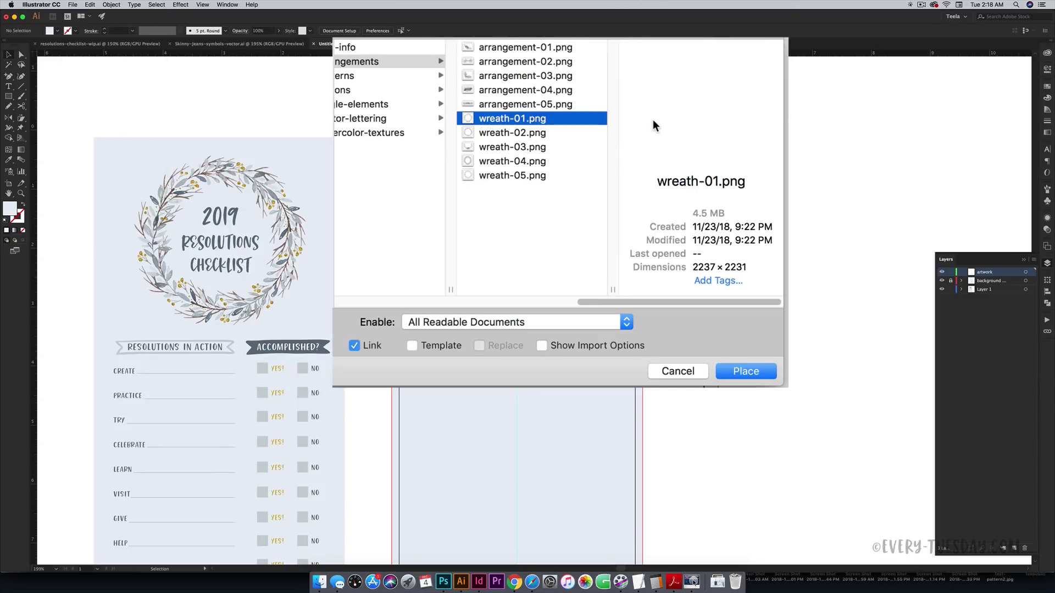
{"action": "left_click", "coordinate": [760, 378]}
{"action": "left_click", "coordinate": [479, 182]}
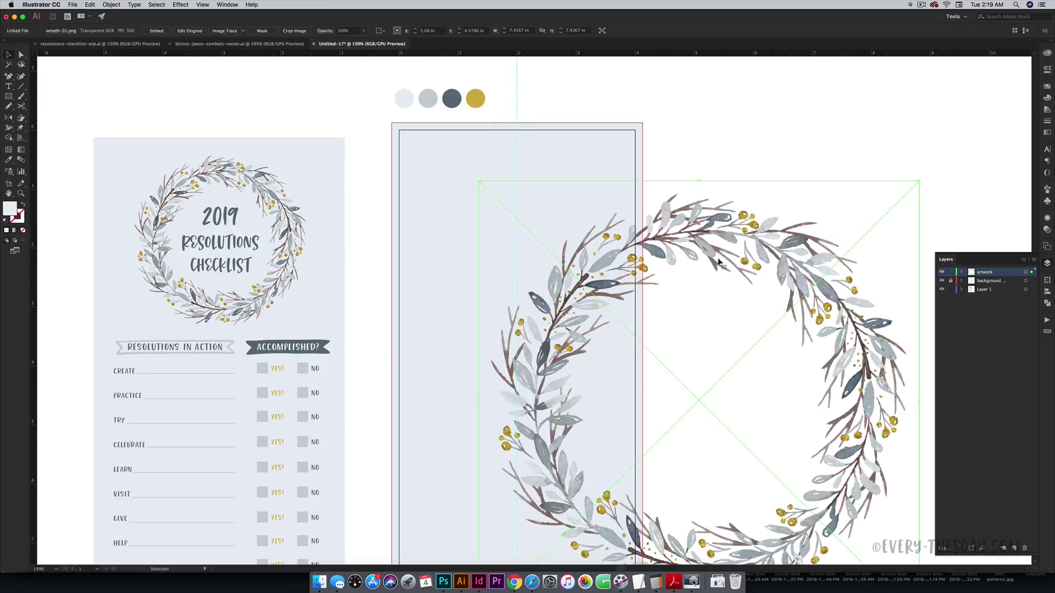
- Scale the wreath and centre it near the top of the card
{"action": "left_click_drag", "start_coordinate": [719, 263], "coordinate": [556, 209]}
{"action": "left_click_drag", "start_coordinate": [755, 128], "coordinate": [621, 265]}
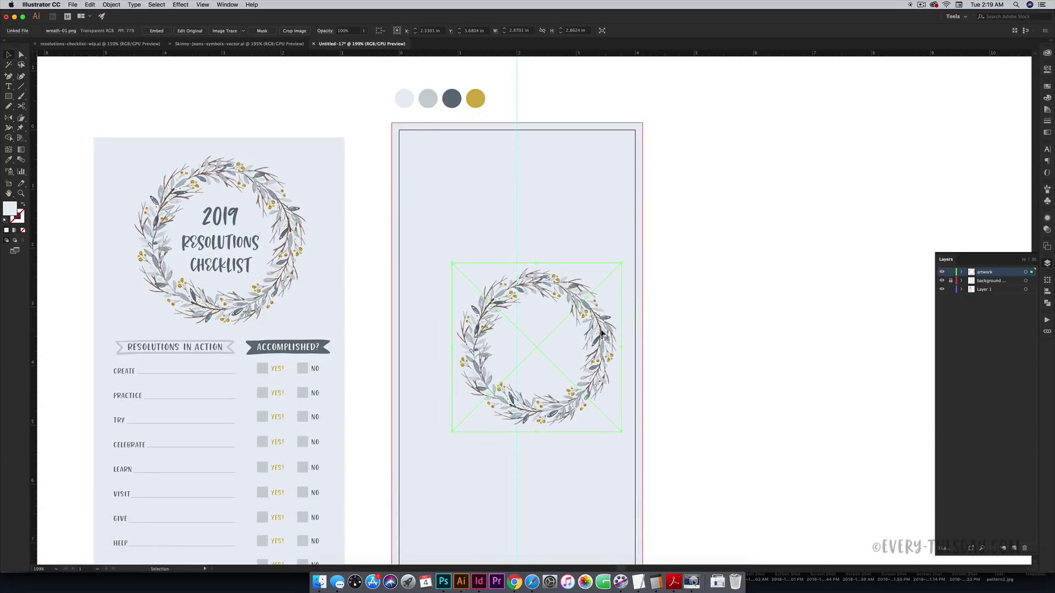
{"action": "left_click_drag", "start_coordinate": [603, 334], "coordinate": [584, 206]}
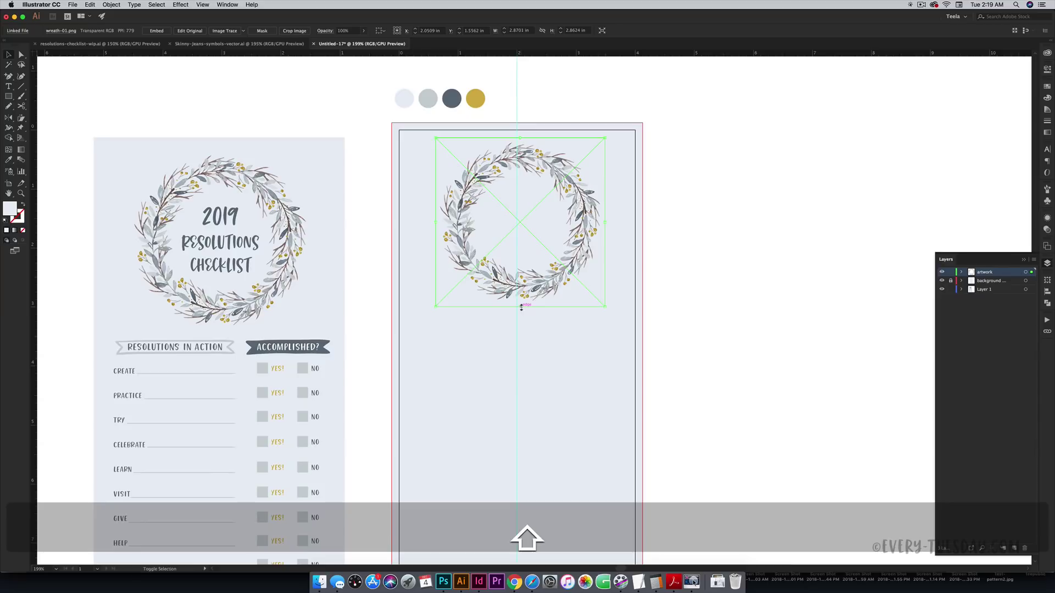
{"action": "left_click_drag", "start_coordinate": [520, 306], "coordinate": [533, 317]}
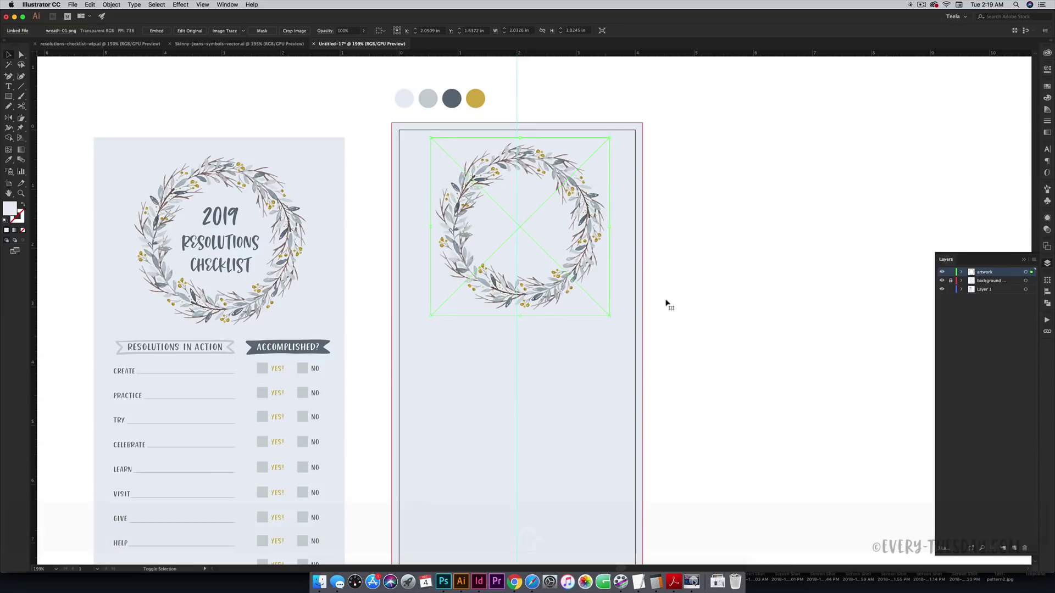
{"action": "left_click", "coordinate": [666, 302]}
{"action": "left_click_drag", "start_coordinate": [685, 386], "coordinate": [694, 356]}
{"action": "left_click", "coordinate": [534, 286]}
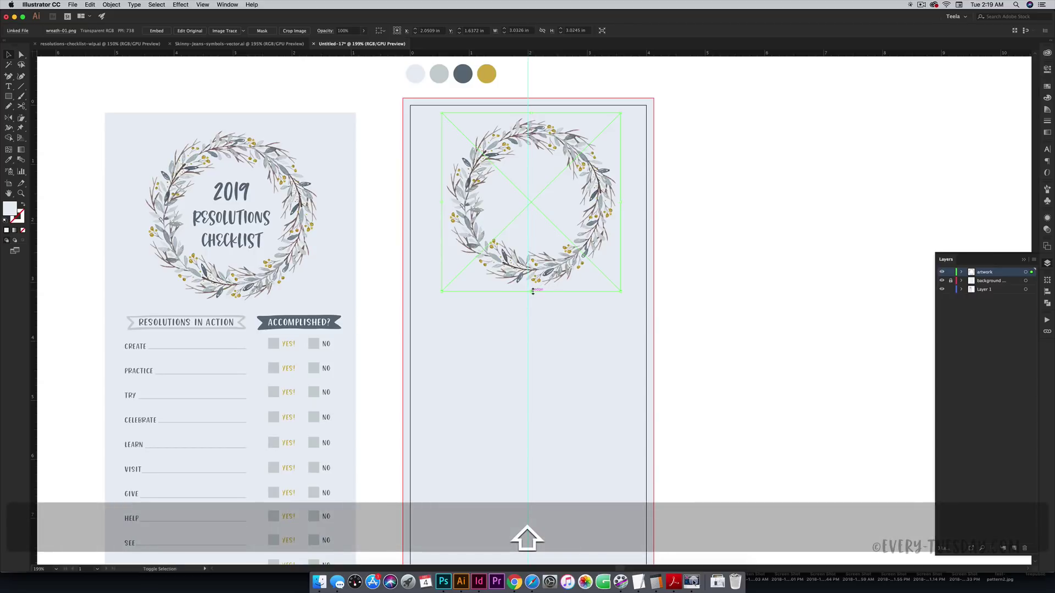
{"action": "left_click_drag", "start_coordinate": [532, 291], "coordinate": [533, 281]}
{"action": "left_click", "coordinate": [707, 228]}
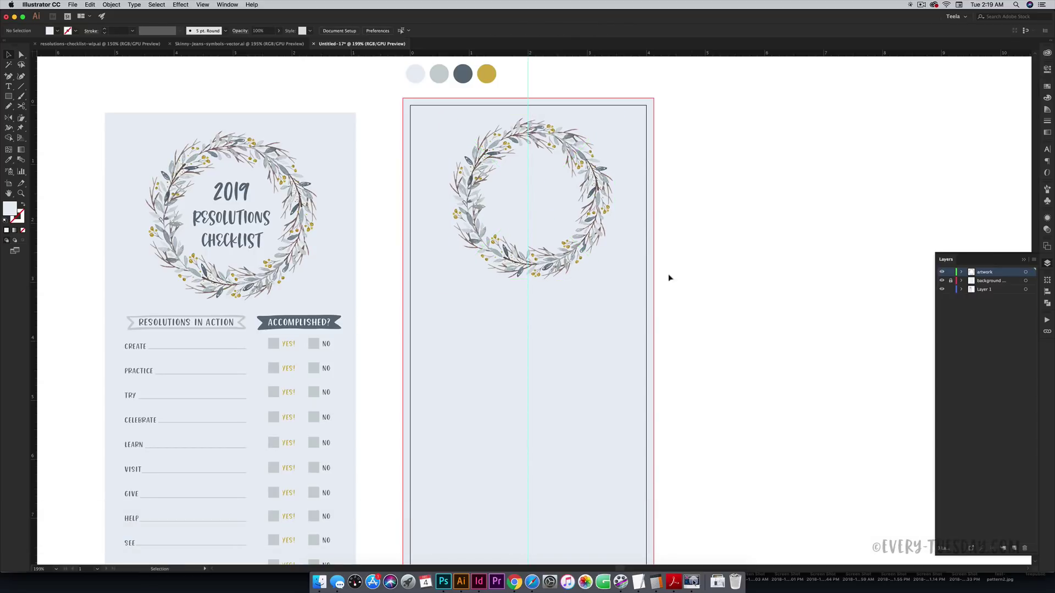
{"action": "left_click", "coordinate": [593, 214]}
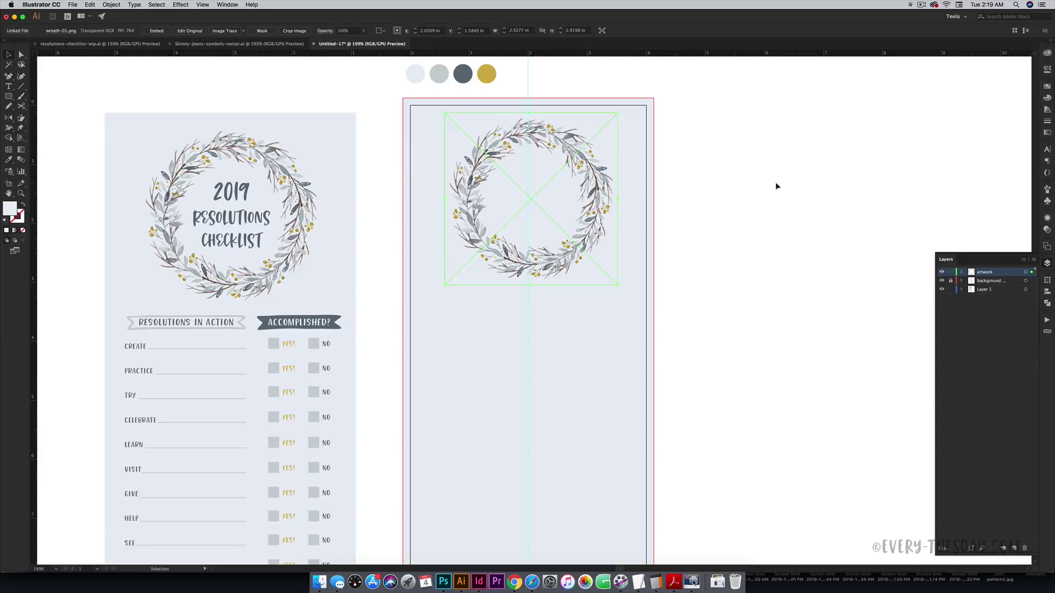
{"action": "left_click_drag", "start_coordinate": [615, 188], "coordinate": [588, 179]}
- Lock the wreath in place with Cmd+2
{"action": "left_click", "coordinate": [684, 177]}
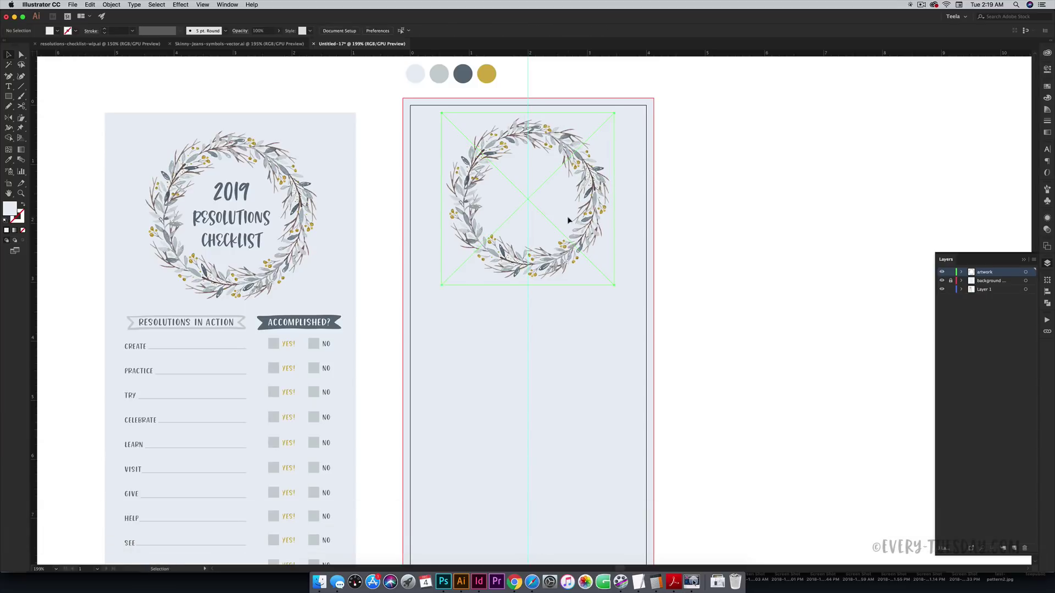
{"action": "left_click", "coordinate": [568, 219]}
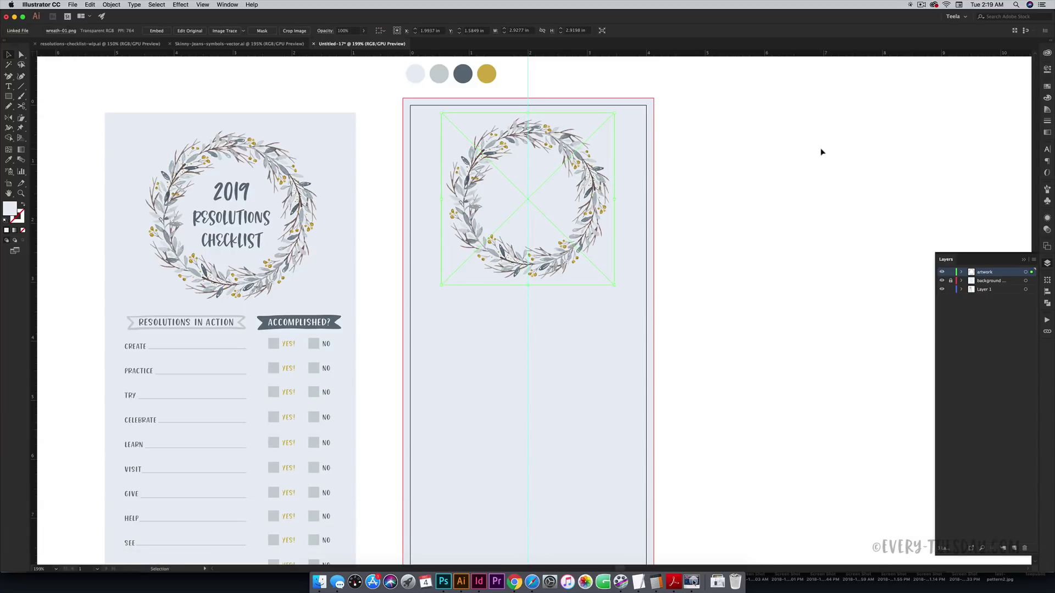
{"action": "key", "text": "super+2"}
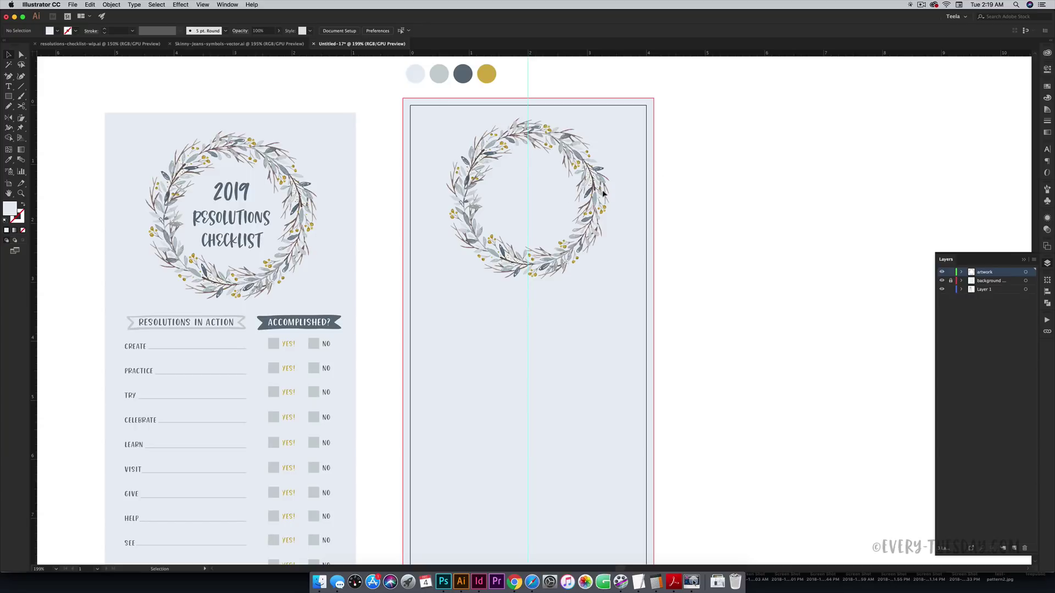
{"action": "left_click", "coordinate": [114, 4]}
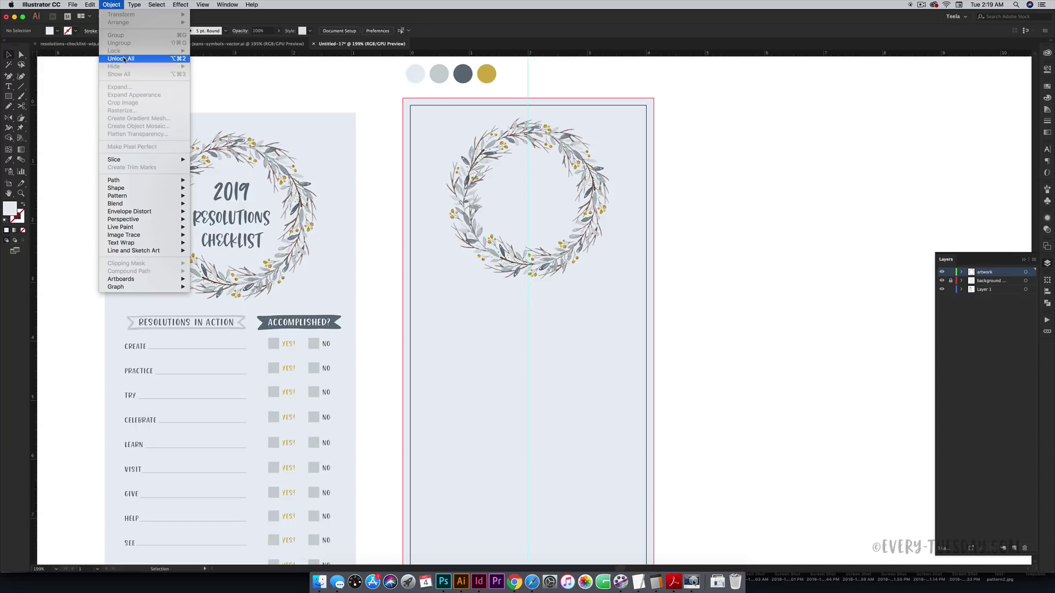
{"action": "left_click", "coordinate": [111, 5]}
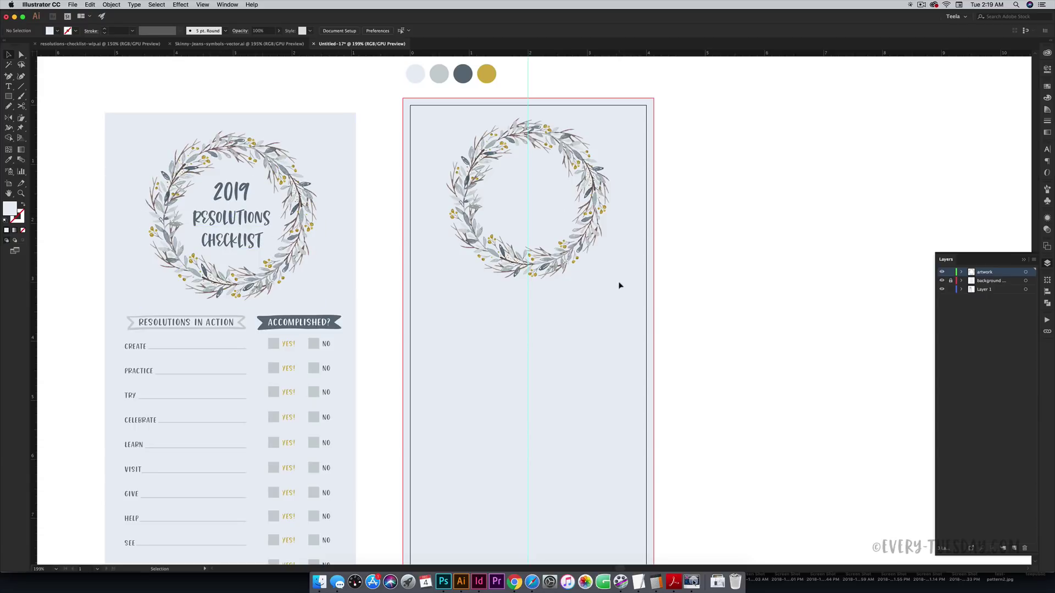
- Add centred '2019' and 'Resolutions Checklist' text lines inside the wreath
{"action": "key", "text": "t"}
{"action": "left_click", "coordinate": [493, 342]}
{"action": "type", "text": "2019"}
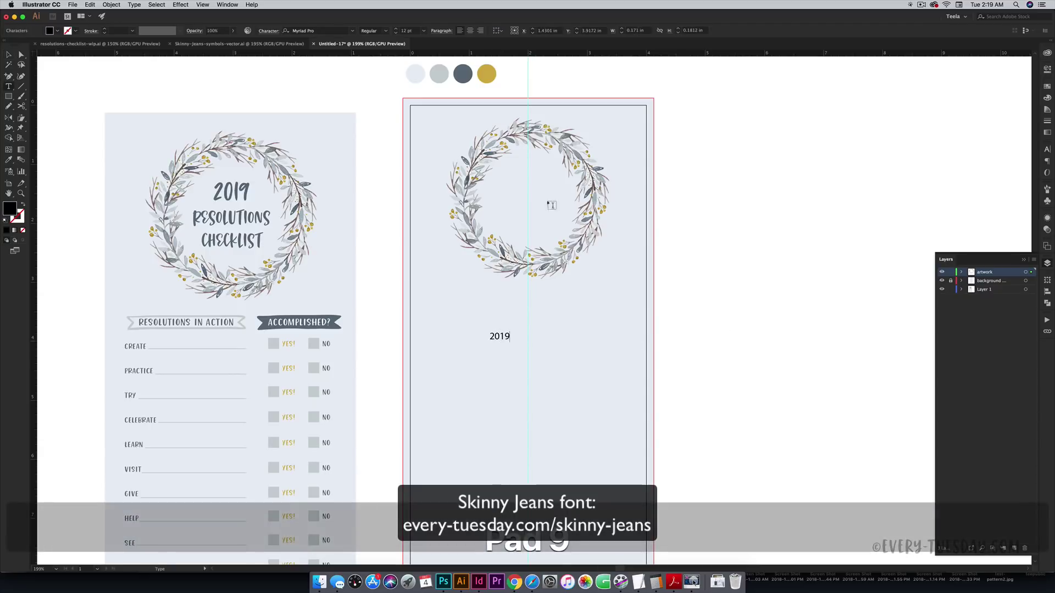
{"action": "key", "text": "Escape"}
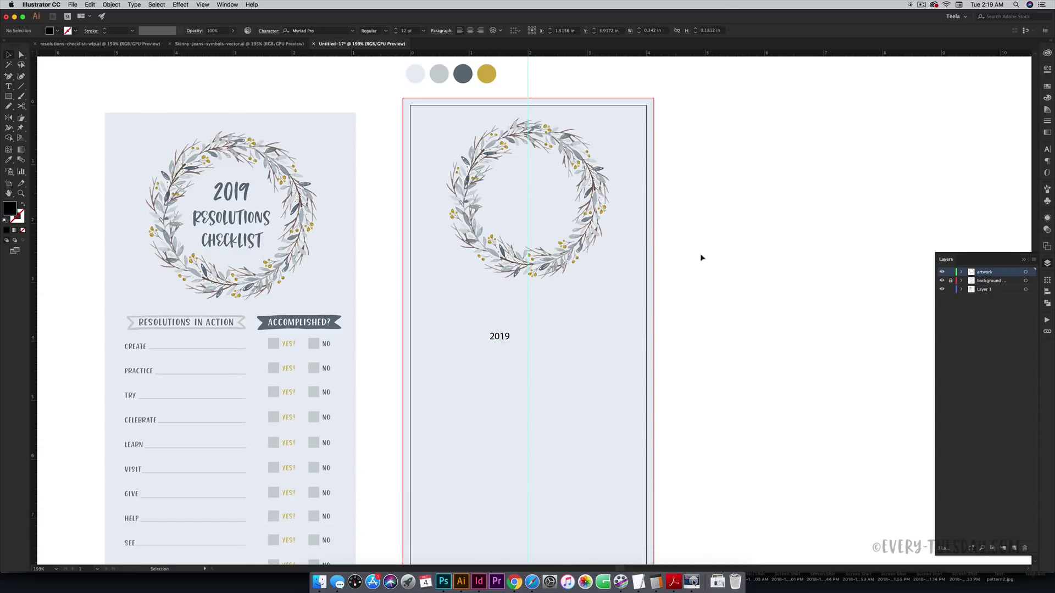
{"action": "left_click_drag", "start_coordinate": [501, 340], "coordinate": [489, 395]}
{"action": "key", "text": "t"}
{"action": "type", "text": "RESOLUTIONS CHECKLIST"}
{"action": "key", "text": "Escape"}
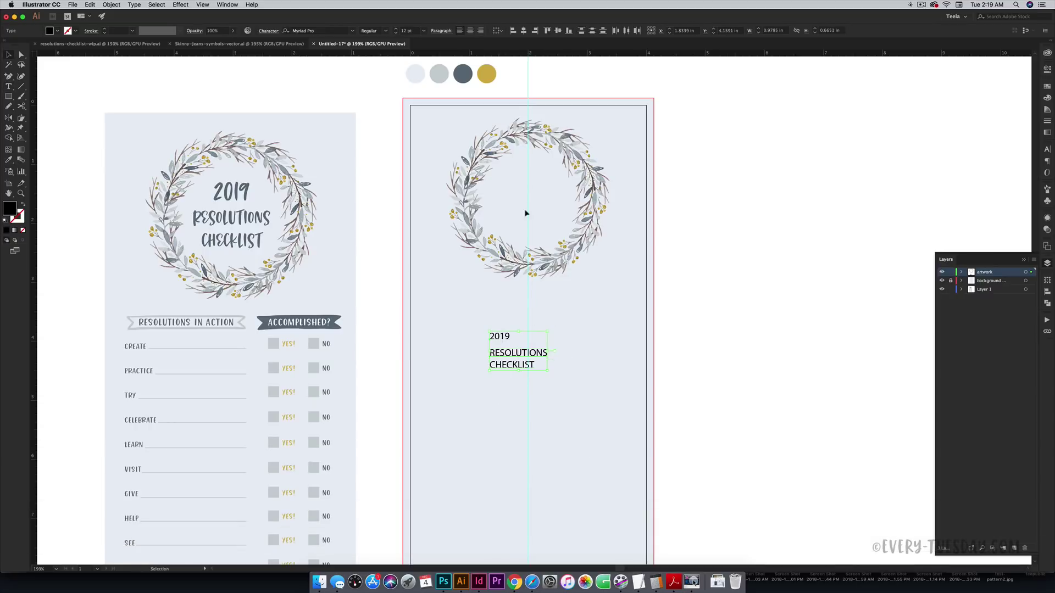
{"action": "left_click", "coordinate": [471, 31]}
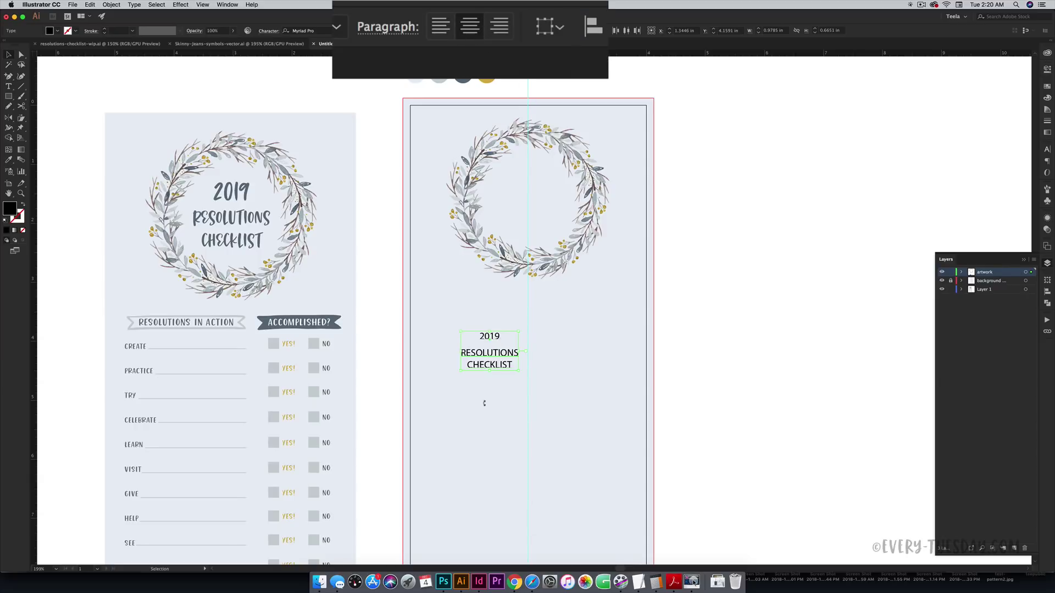
{"action": "left_click_drag", "start_coordinate": [506, 357], "coordinate": [544, 199]}
- Set the title font to Skinny Jeans Script and enlarge it
{"action": "left_click", "coordinate": [1047, 150]}
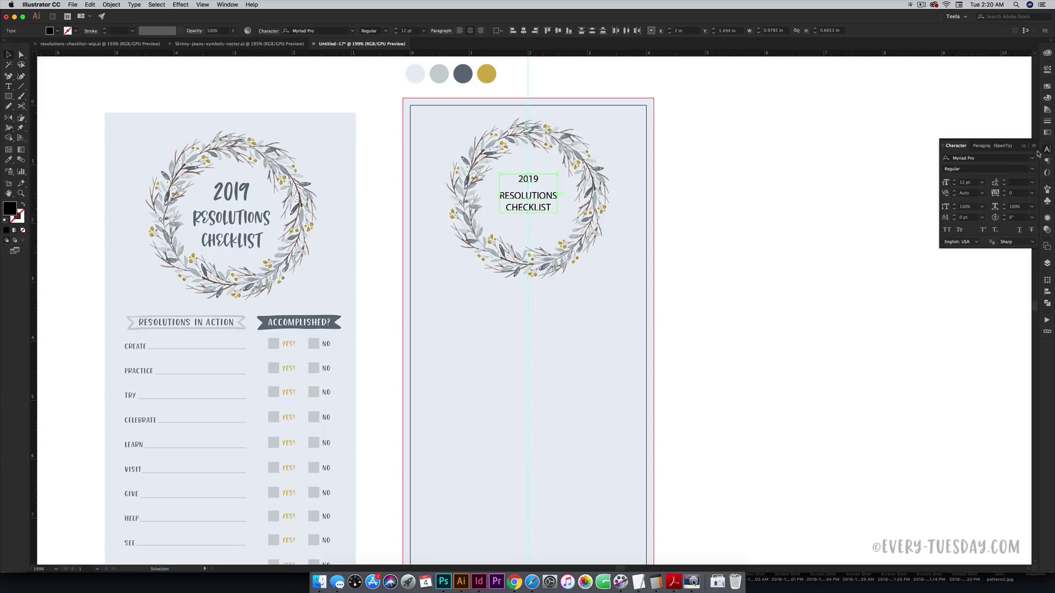
{"action": "left_click", "coordinate": [983, 158]}
{"action": "type", "text": "skinn"}
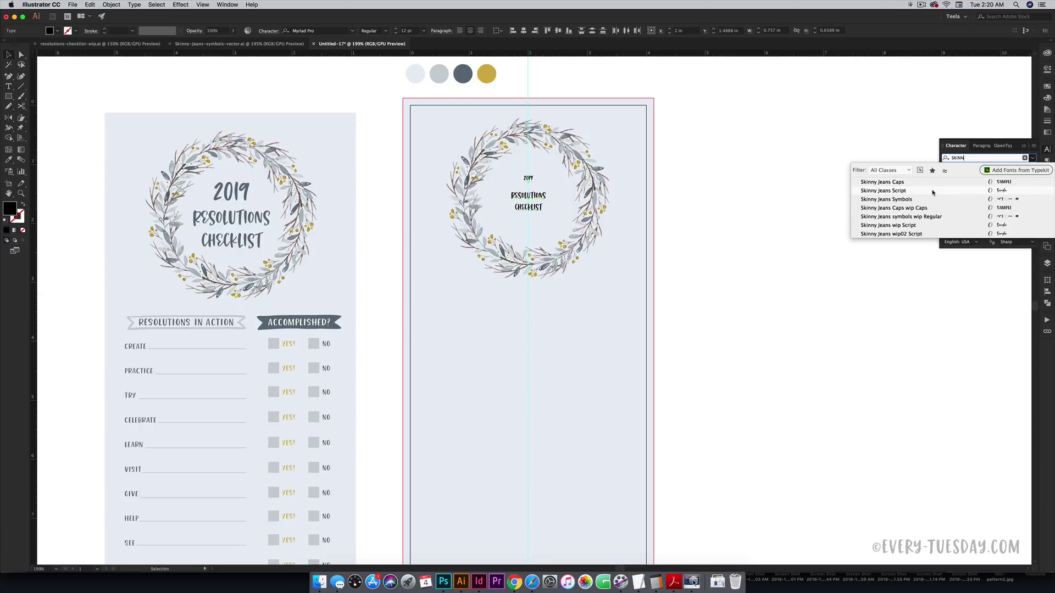
{"action": "left_click", "coordinate": [932, 192]}
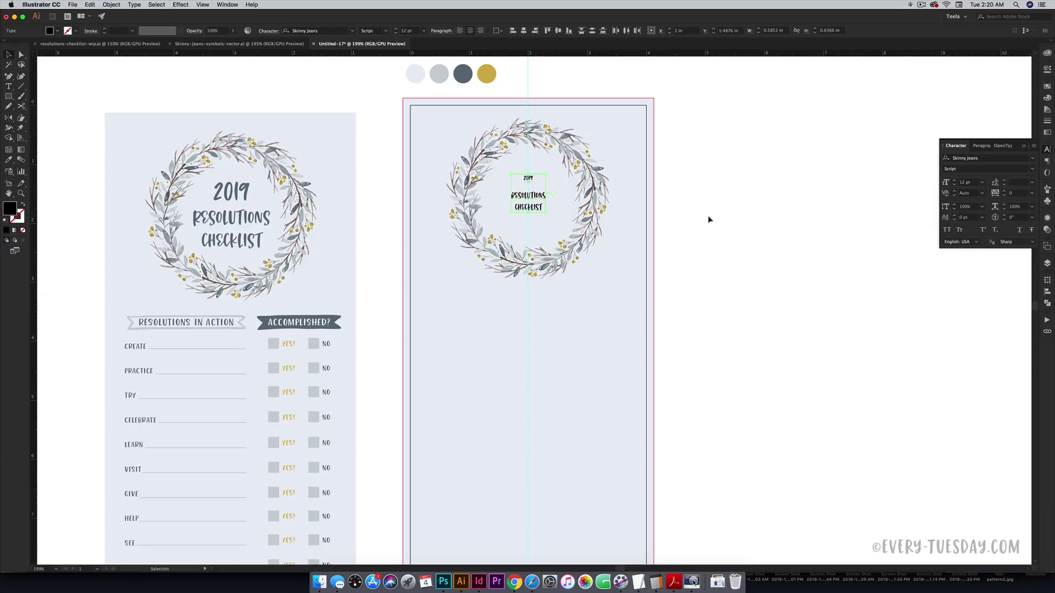
{"action": "left_click_drag", "start_coordinate": [525, 175], "coordinate": [529, 213]}
{"action": "left_click", "coordinate": [650, 180]}
- Tighten the title's leading to 24 pt and nudge '2019' down slightly
{"action": "left_click", "coordinate": [534, 163]}
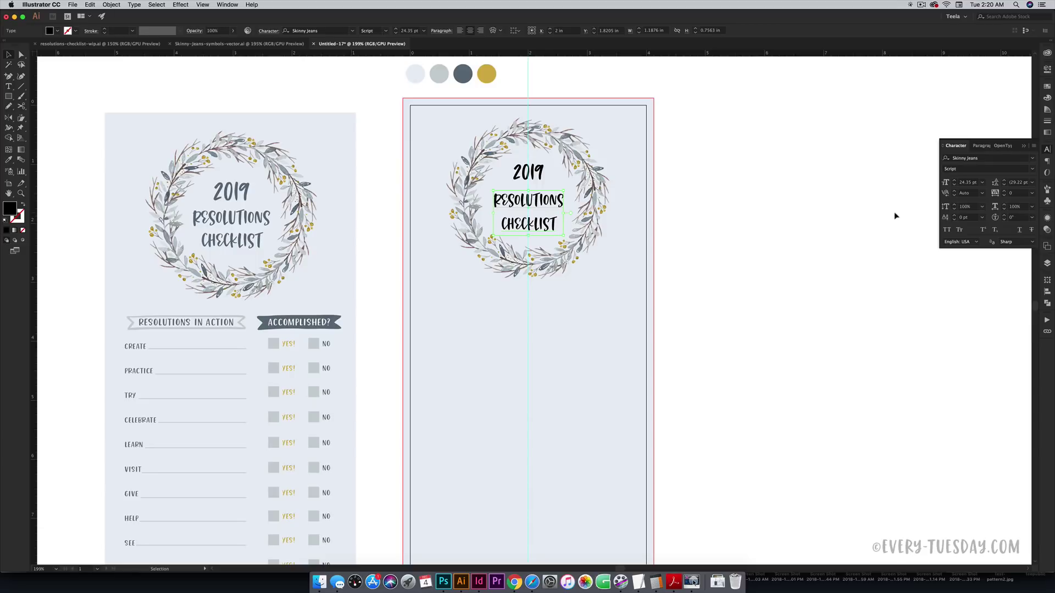
{"action": "left_click", "coordinate": [1003, 185]}
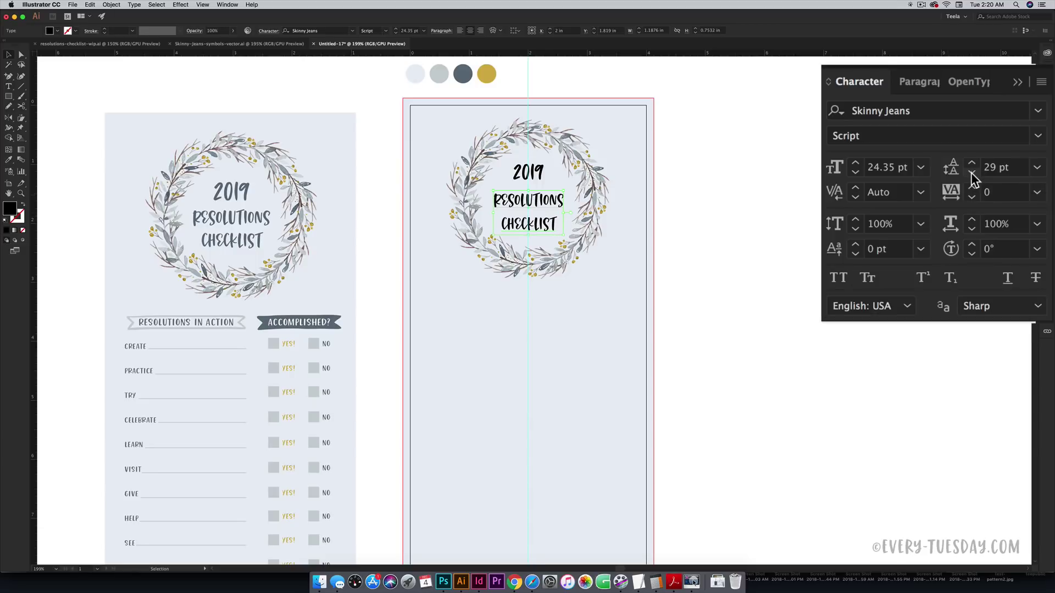
{"action": "left_click", "coordinate": [970, 173]}
{"action": "left_click", "coordinate": [970, 172]}
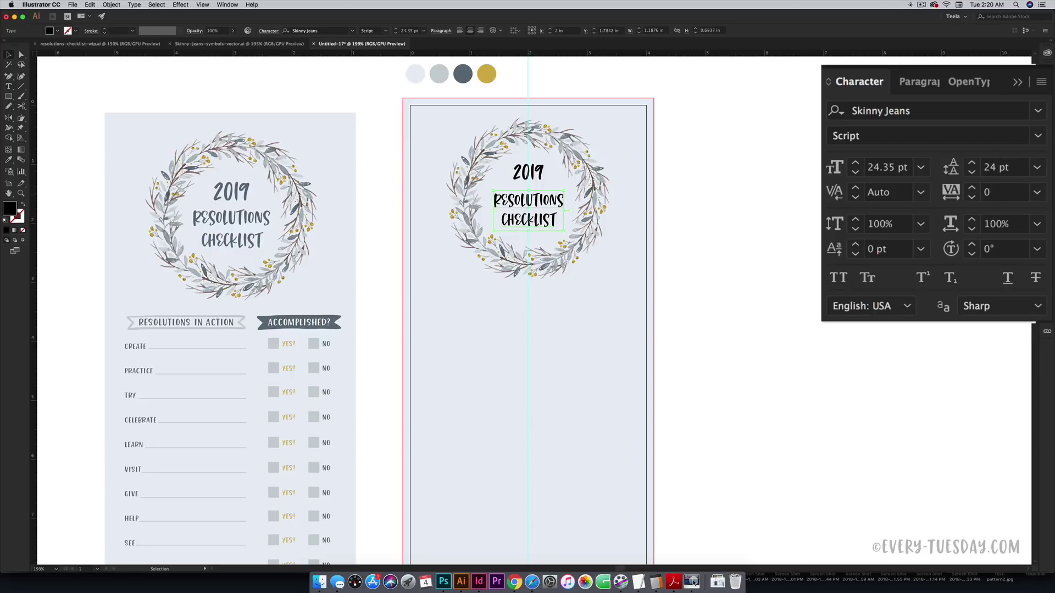
{"action": "left_click", "coordinate": [535, 176]}
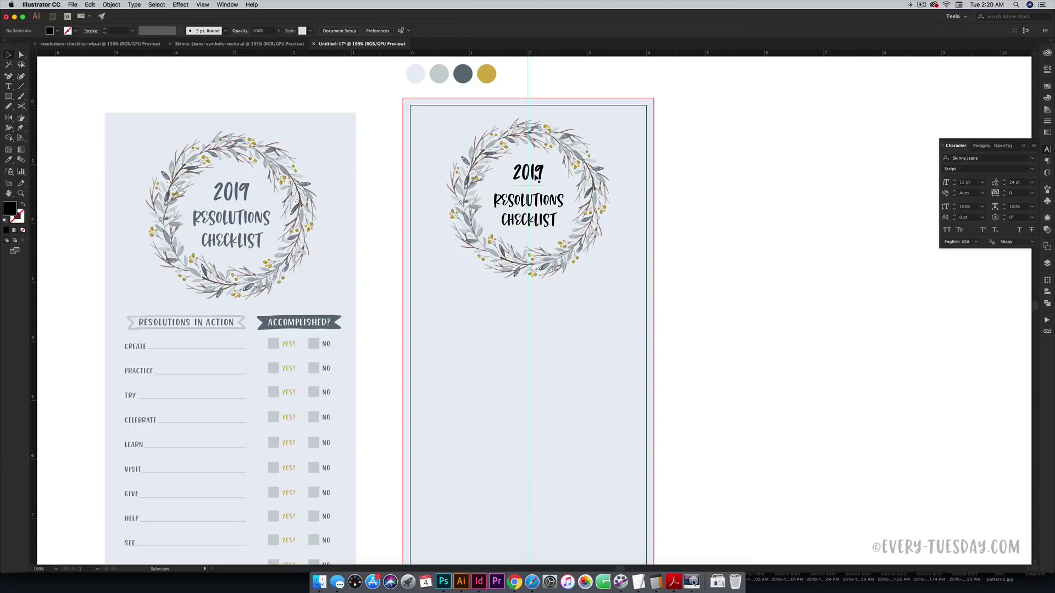
{"action": "key", "text": "Down"}
{"action": "key", "text": "Down"}
{"action": "left_click", "coordinate": [753, 164]}
{"action": "left_click", "coordinate": [540, 175]}
{"action": "left_click", "coordinate": [529, 209], "text": "shift"}
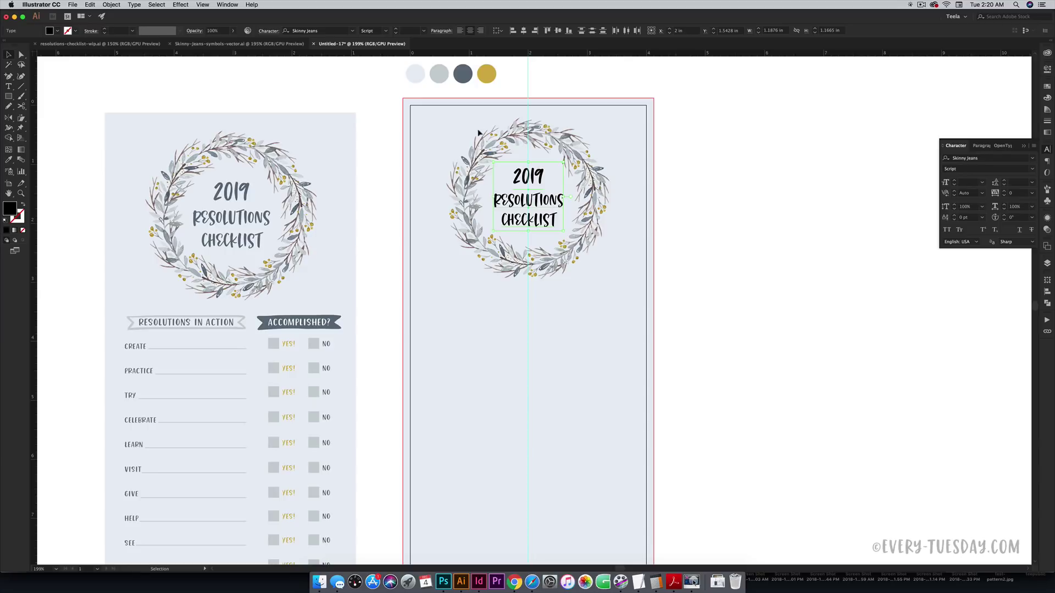
- Colour the title text with the dark slate palette swatch
{"action": "key", "text": "i"}
{"action": "left_click", "coordinate": [468, 75]}
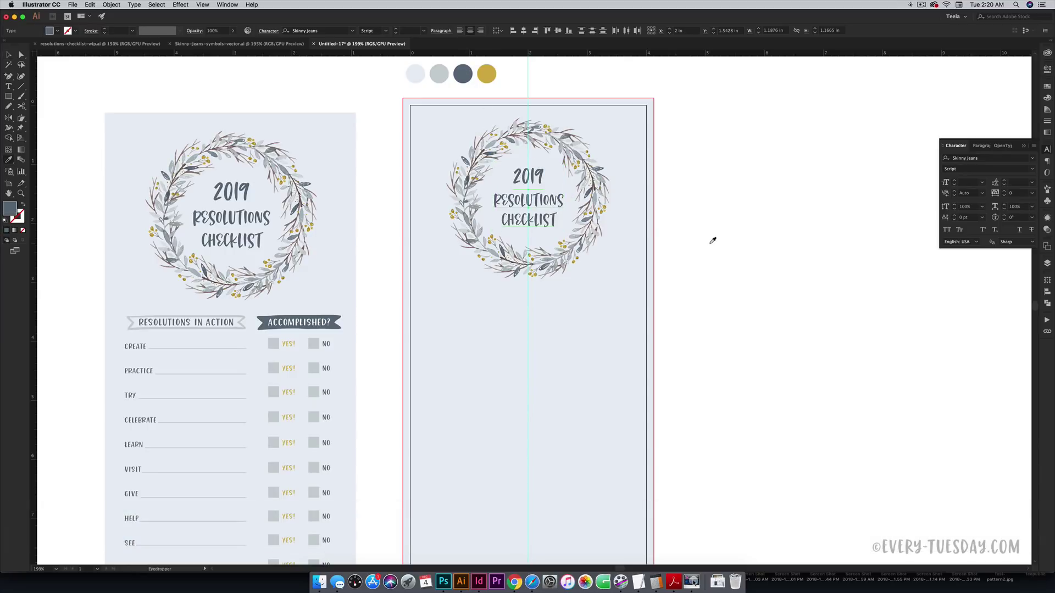
{"action": "key", "text": "v"}
{"action": "left_click", "coordinate": [736, 261]}
- Switch to the Skinny-Jeans-symbols-vector.ai document
{"action": "key", "text": "space"}
{"action": "scroll", "coordinate": [714, 252], "scroll_direction": "down", "scroll_amount": 5}
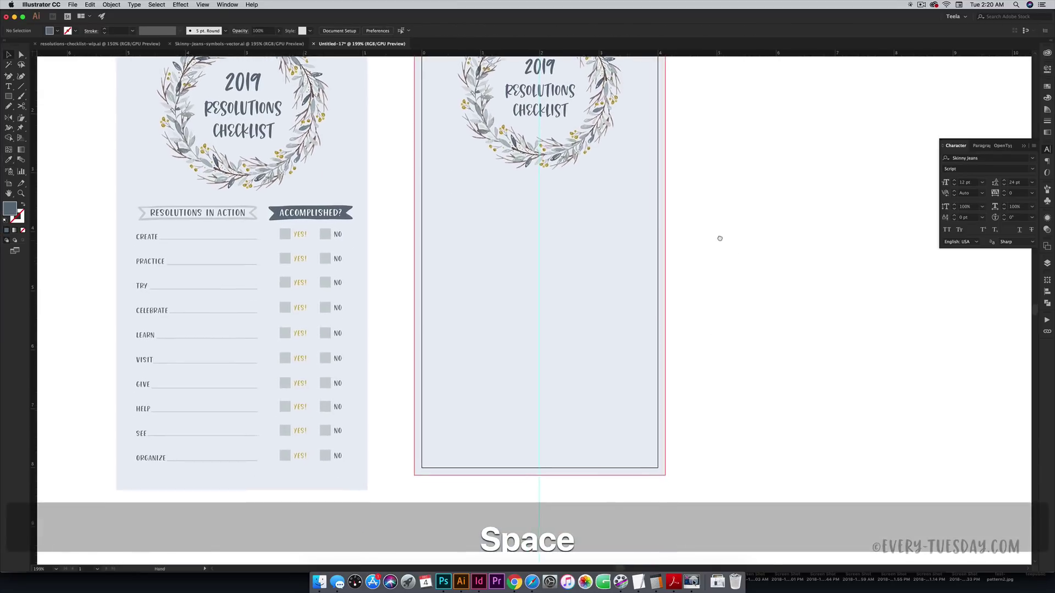
{"action": "left_click_drag", "start_coordinate": [724, 247], "coordinate": [745, 256]}
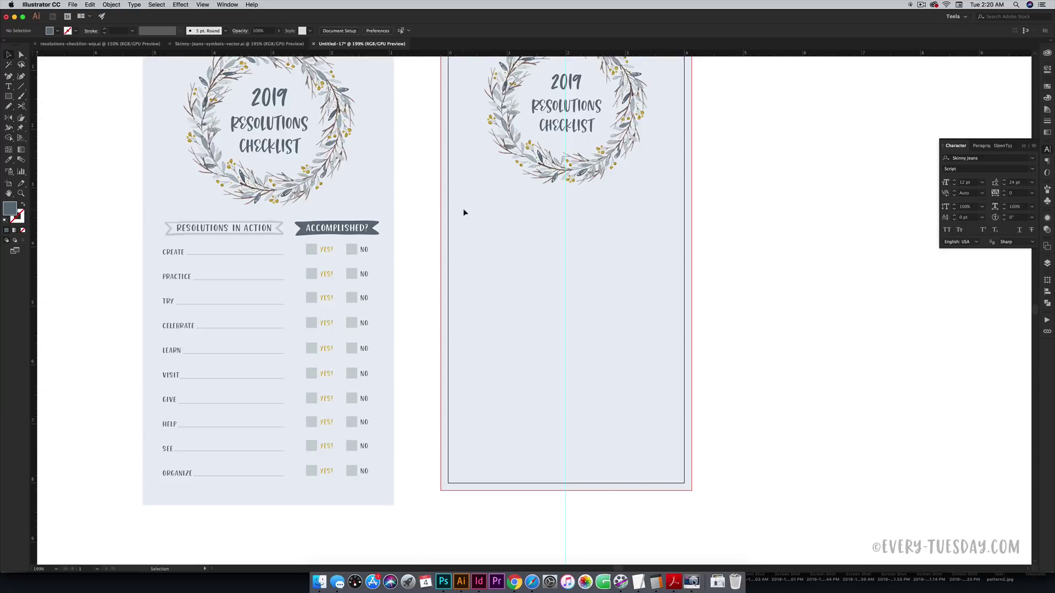
{"action": "left_click", "coordinate": [267, 44]}
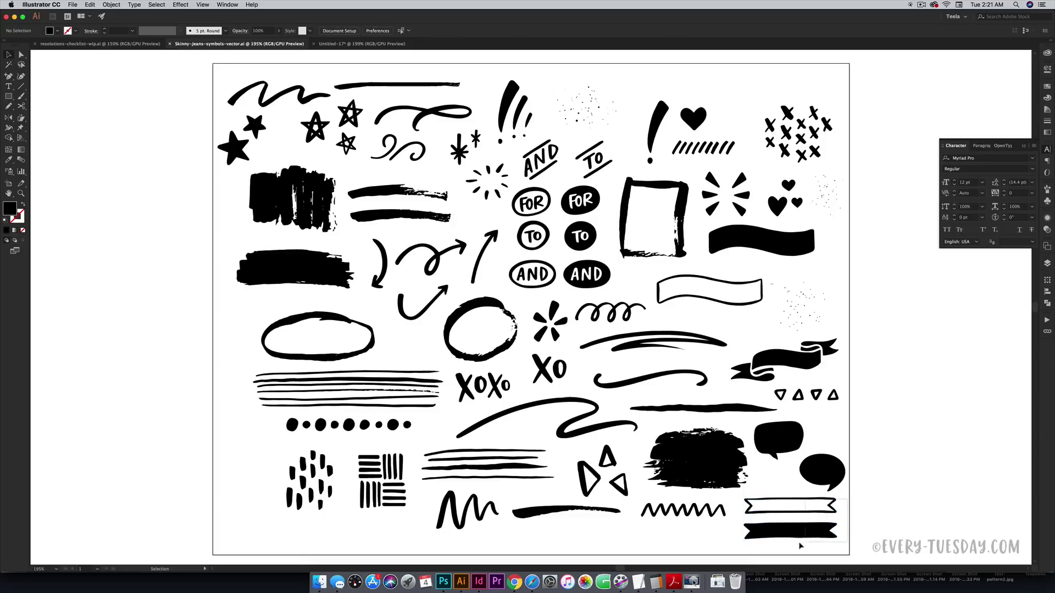
- Copy the white and black ribbon banners into Untitled-17, placing them below the wreath
{"action": "key", "text": "super+c"}
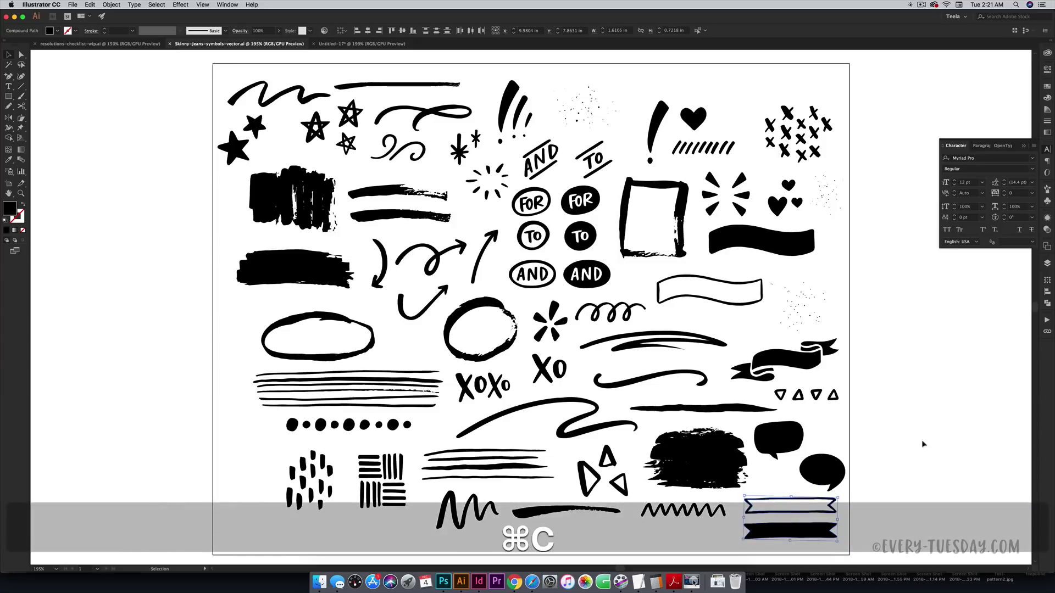
{"action": "left_click", "coordinate": [366, 46]}
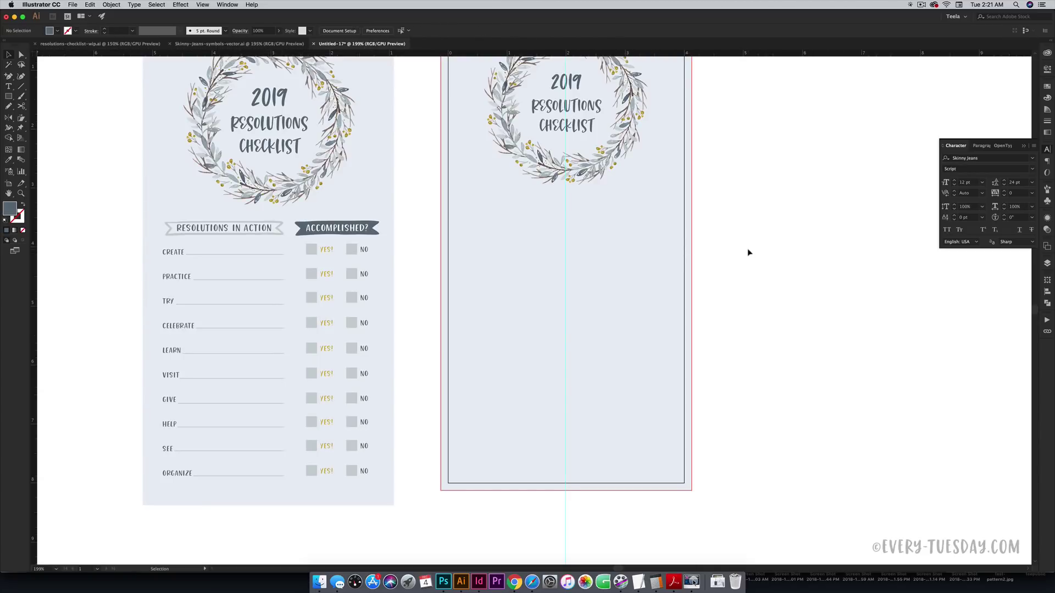
{"action": "key", "text": "super+v"}
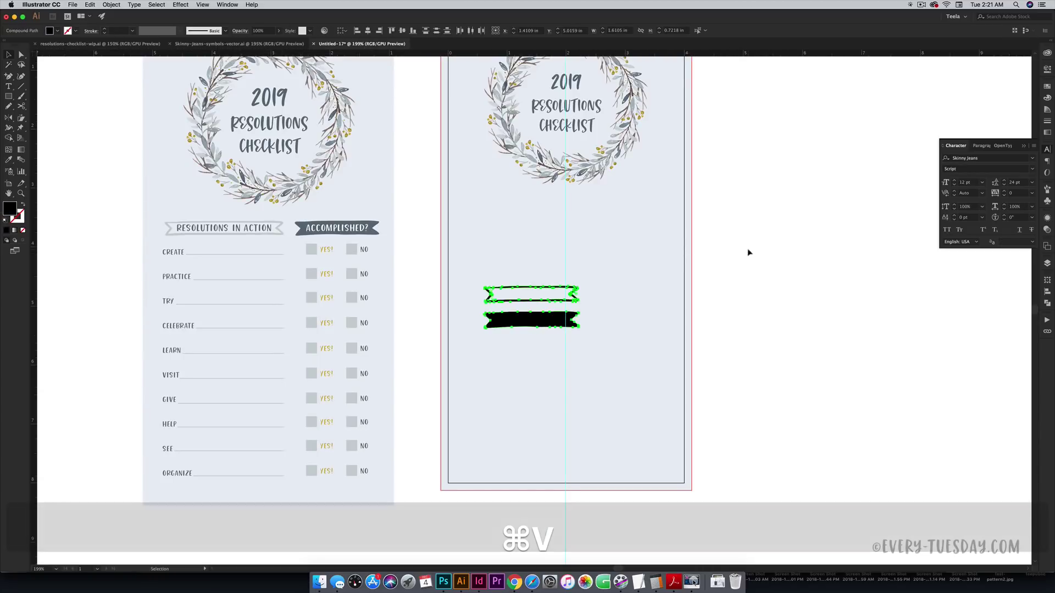
{"action": "left_click_drag", "start_coordinate": [538, 291], "coordinate": [650, 219]}
{"action": "left_click", "coordinate": [564, 243]}
{"action": "left_click", "coordinate": [815, 260]}
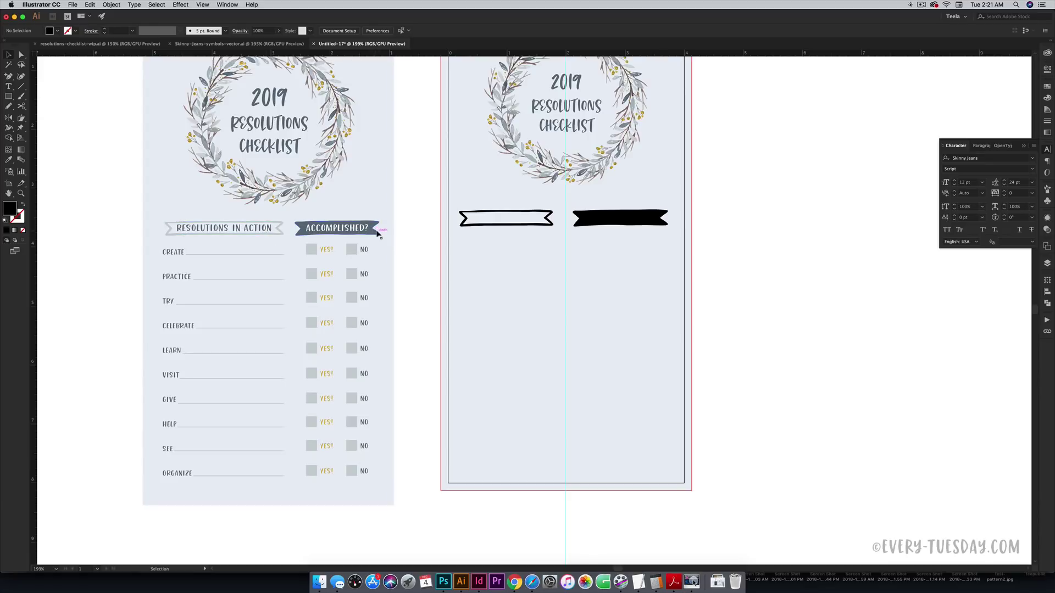
{"action": "left_click_drag", "start_coordinate": [747, 204], "coordinate": [536, 231]}
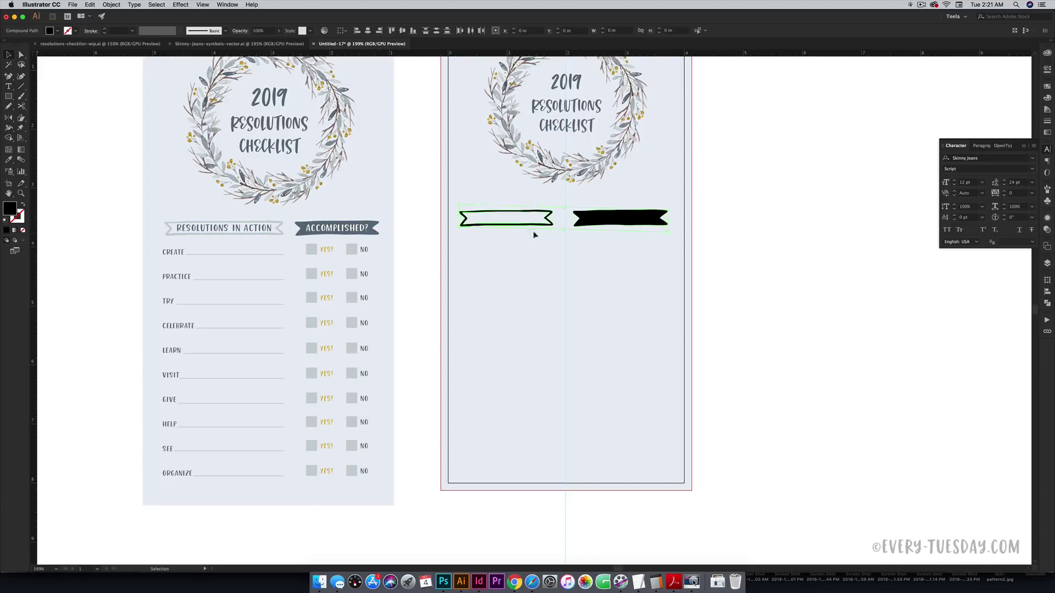
- Scale both banners down proportionally and separate them horizontally
{"action": "key", "text": "shift"}
{"action": "left_click_drag", "start_coordinate": [669, 220], "coordinate": [591, 247]}
{"action": "left_click", "coordinate": [758, 226]}
{"action": "key", "text": "shift"}
{"action": "left_click", "coordinate": [549, 229]}
{"action": "key", "text": "space"}
{"action": "key", "text": "shift"}
{"action": "left_click_drag", "start_coordinate": [361, 245], "coordinate": [641, 210]}
- Lengthen the white banner by dragging its right-end anchors outward
{"action": "key", "text": "super+equal"}
{"action": "key", "text": "super+equal"}
{"action": "key", "text": "super+equal"}
{"action": "key", "text": "super+equal"}
{"action": "key", "text": "space"}
{"action": "left_click", "coordinate": [685, 247]}
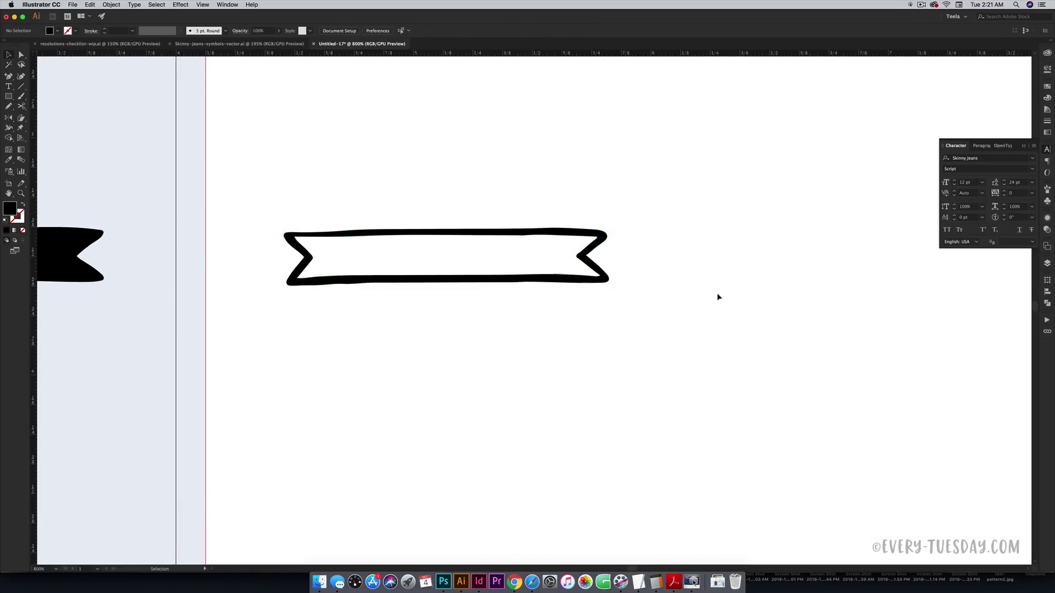
{"action": "key", "text": "a"}
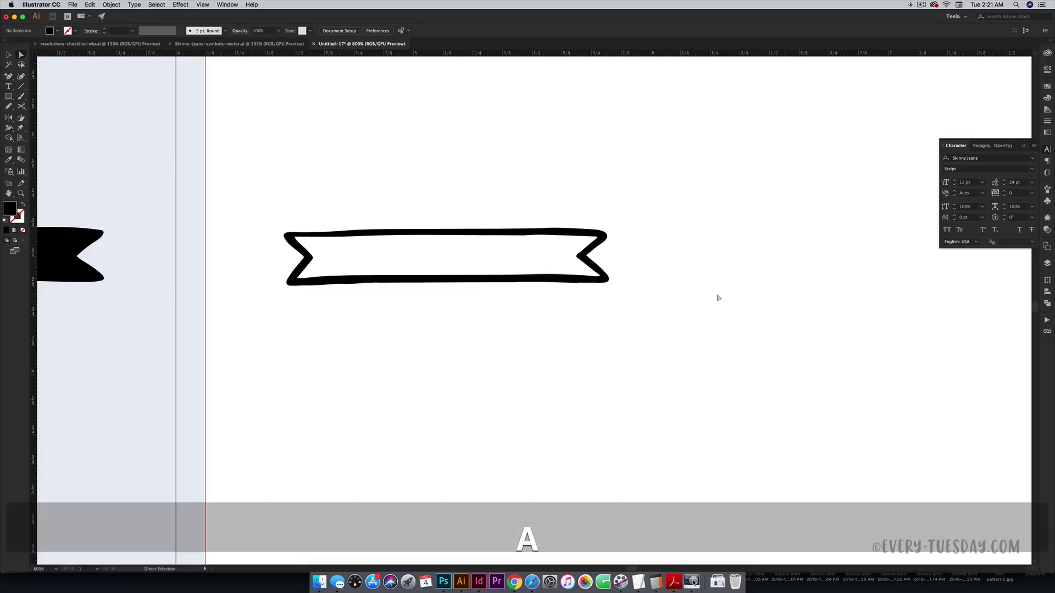
{"action": "left_click_drag", "start_coordinate": [691, 193], "coordinate": [414, 314]}
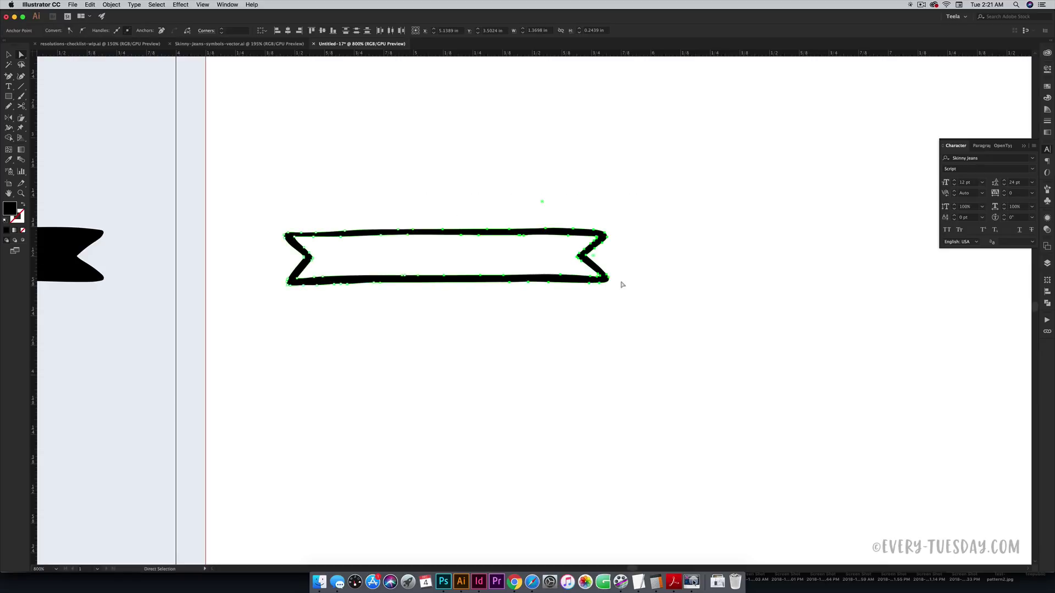
{"action": "left_click_drag", "start_coordinate": [610, 280], "coordinate": [850, 274]}
{"action": "key", "text": "shift"}
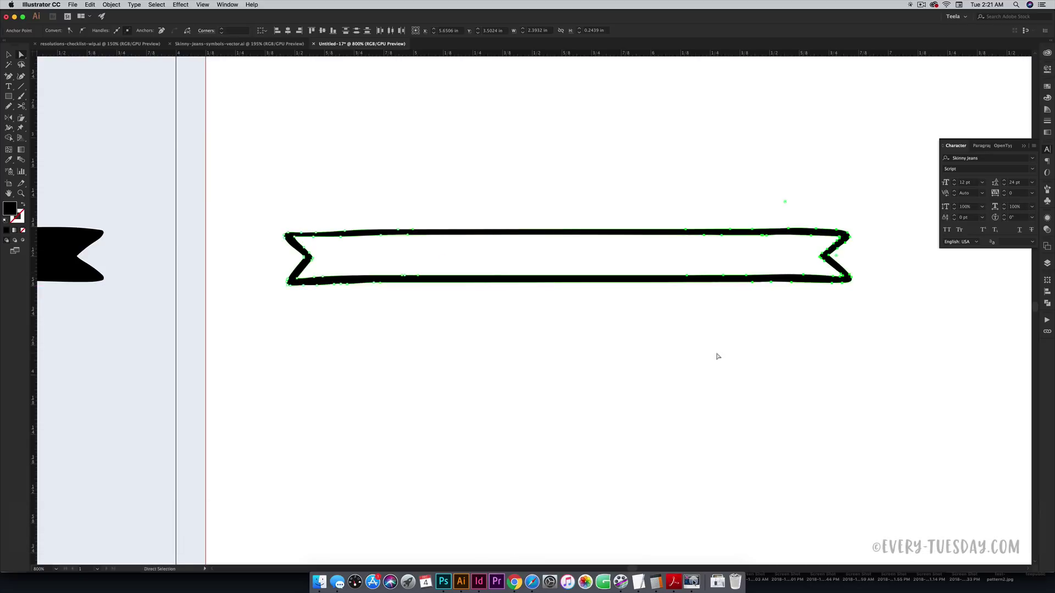
{"action": "key", "text": "v"}
{"action": "left_click", "coordinate": [588, 369]}
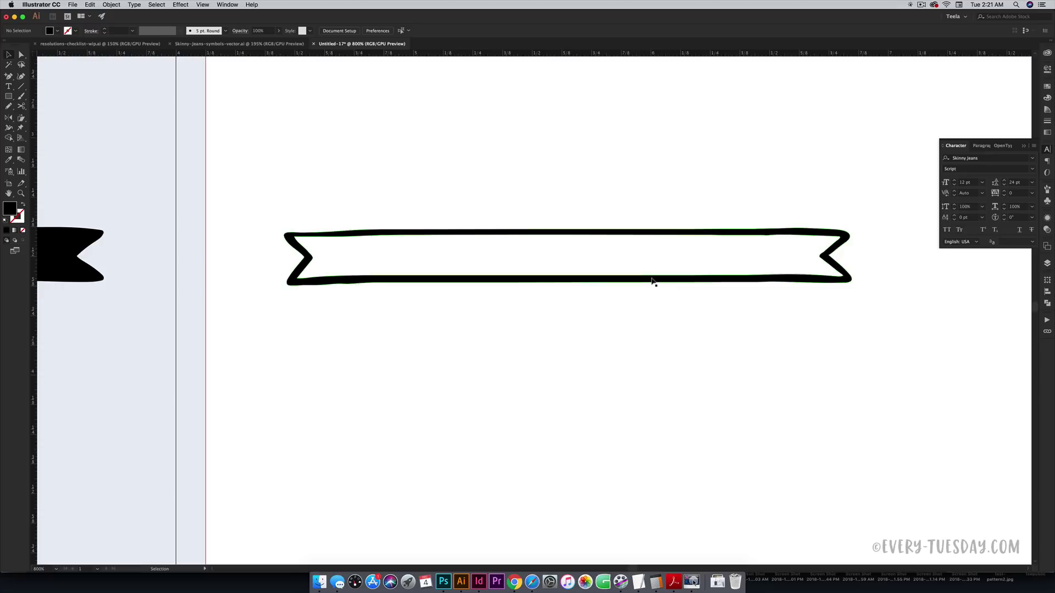
{"action": "left_click_drag", "start_coordinate": [652, 280], "coordinate": [403, 324]}
- Position the white banner beside the black one under the wreath
{"action": "key", "text": "super+minus"}
{"action": "key", "text": "super+minus"}
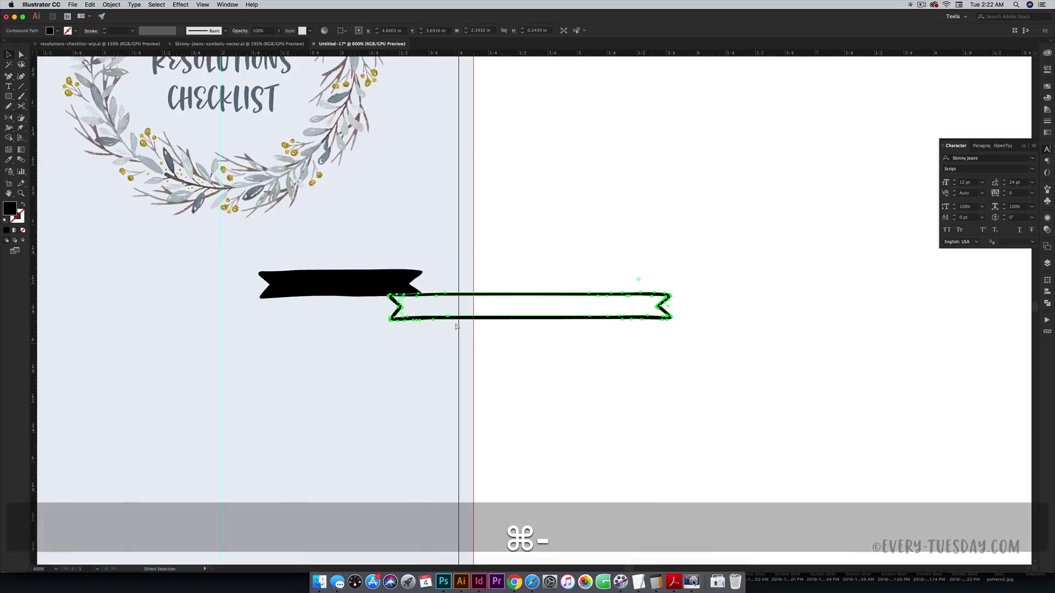
{"action": "key", "text": "super+minus"}
{"action": "left_click_drag", "start_coordinate": [496, 311], "coordinate": [294, 295]}
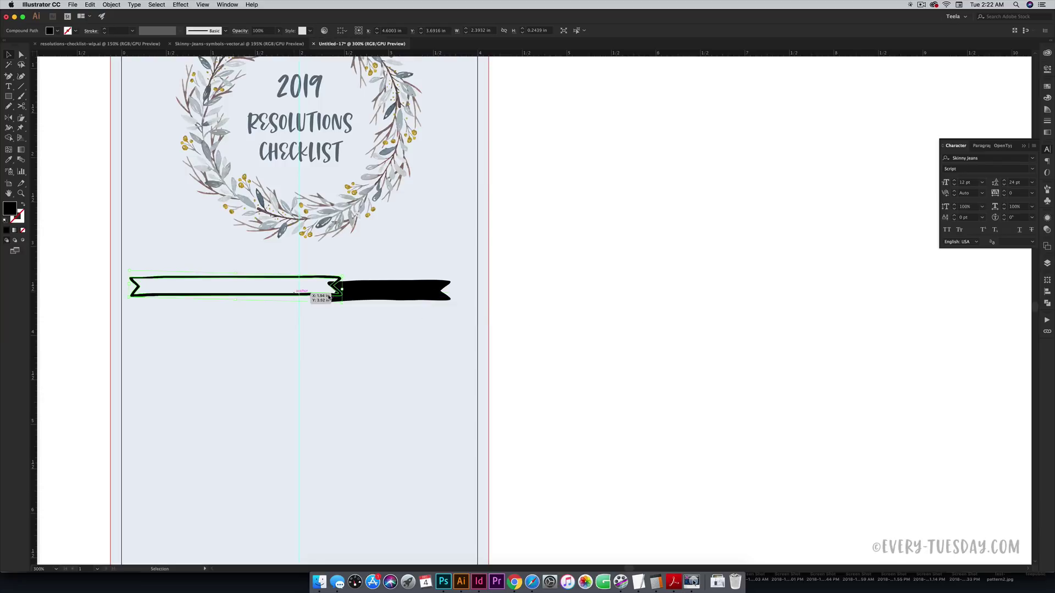
{"action": "left_click", "coordinate": [464, 315]}
{"action": "left_click_drag", "start_coordinate": [463, 315], "coordinate": [861, 283]}
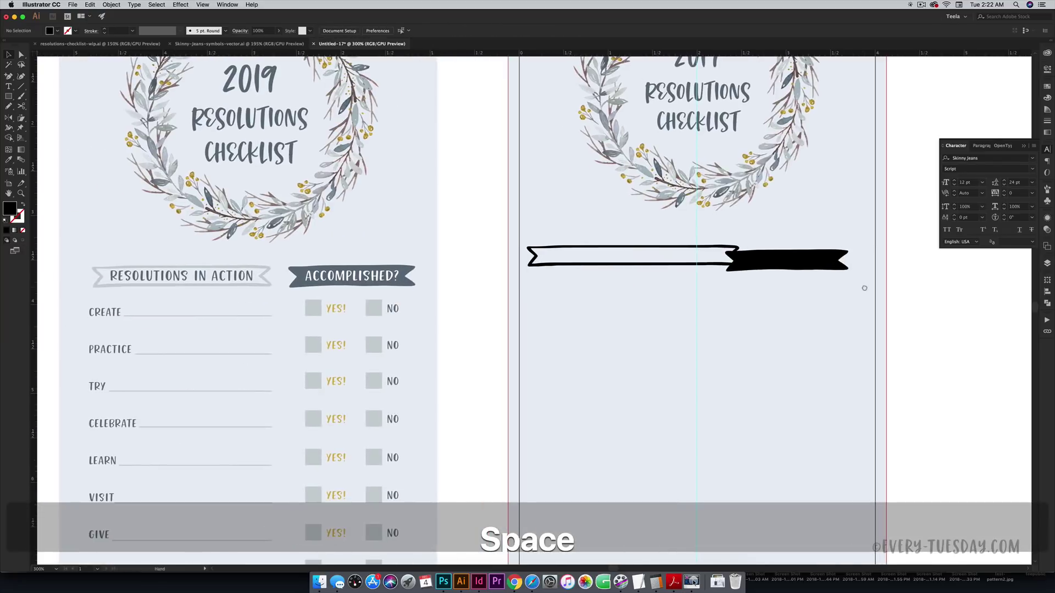
{"action": "left_click", "coordinate": [703, 268]}
{"action": "mouse_move", "coordinate": [702, 269]}
{"action": "left_mouse_down"}
{"action": "mouse_move", "coordinate": [312, 271]}
{"action": "mouse_move", "coordinate": [702, 272]}
{"action": "left_mouse_up"}
{"action": "left_click", "coordinate": [747, 341]}
- Shorten the white banner slightly and nudge the black banner right
{"action": "key", "text": "a"}
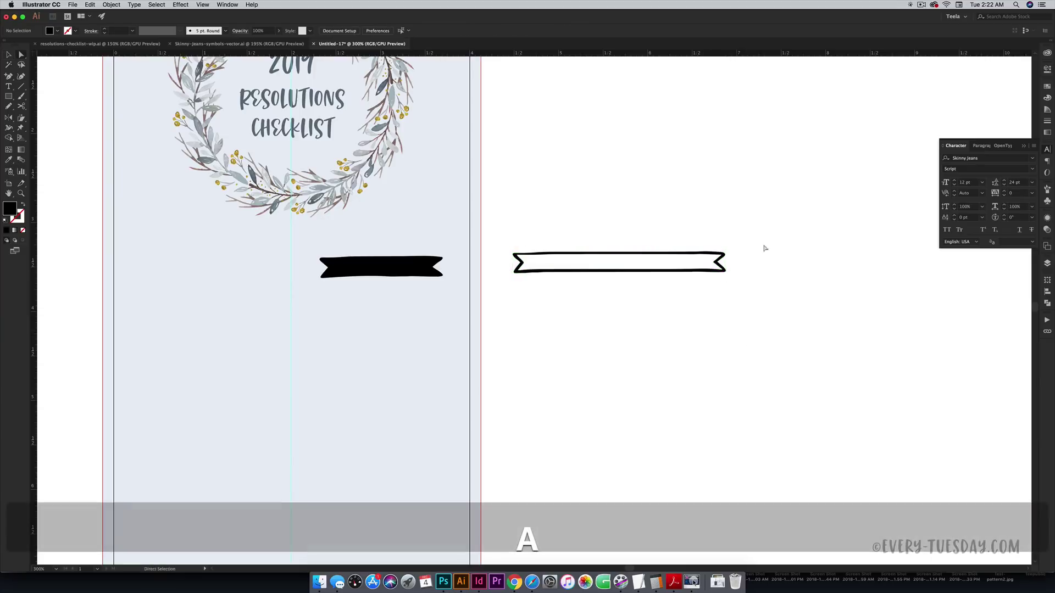
{"action": "left_click_drag", "start_coordinate": [763, 225], "coordinate": [618, 304]}
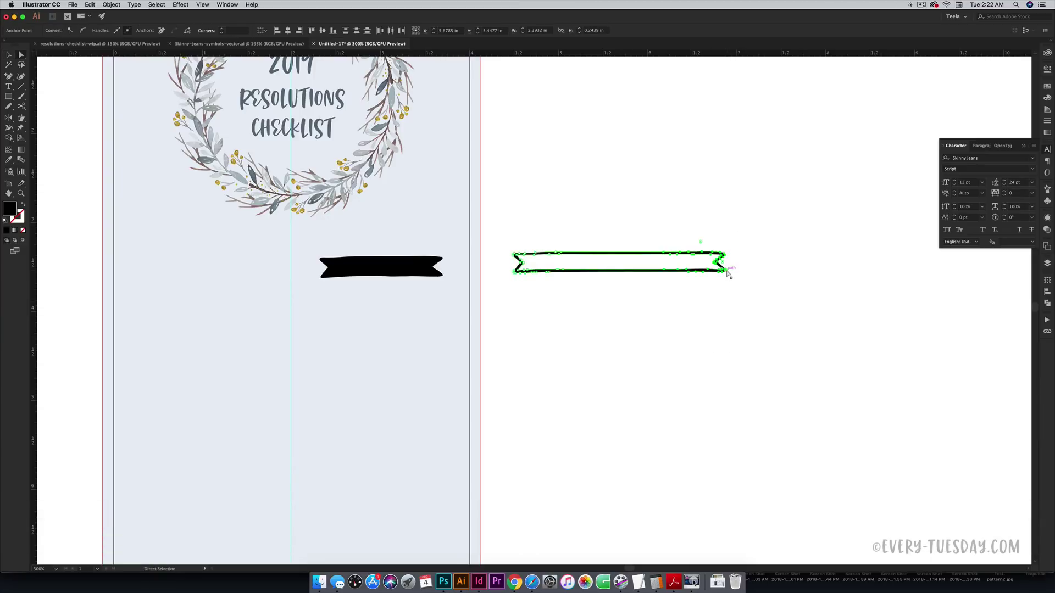
{"action": "left_click_drag", "start_coordinate": [728, 273], "coordinate": [288, 272]}
{"action": "key", "text": "v"}
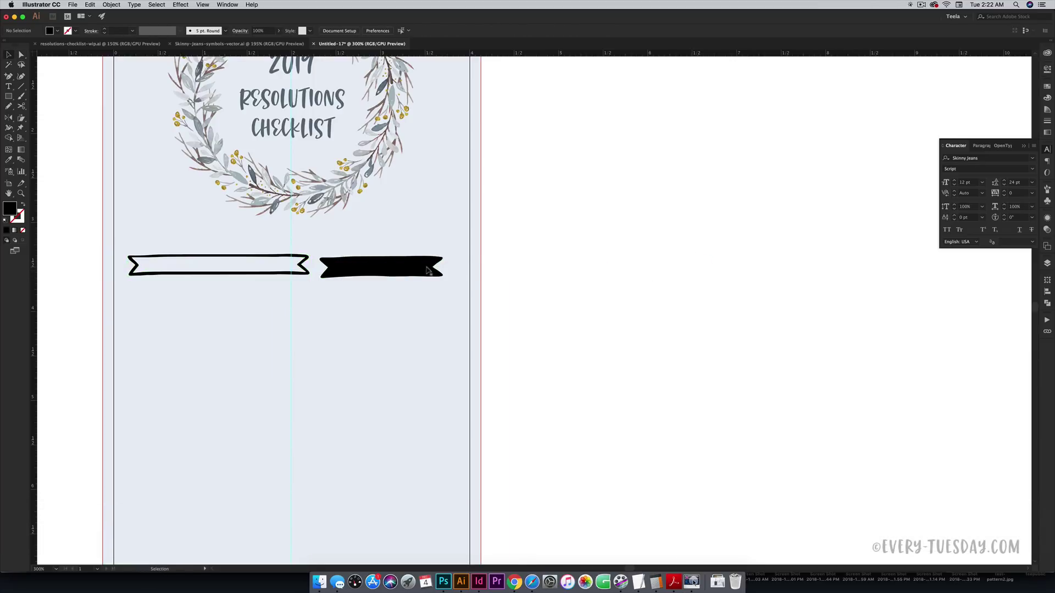
{"action": "left_click_drag", "start_coordinate": [427, 269], "coordinate": [453, 267]}
{"action": "left_click", "coordinate": [586, 265]}
{"action": "key", "text": "space"}
{"action": "left_click_drag", "start_coordinate": [613, 274], "coordinate": [933, 261]}
- Type 'RESOLUTIONS IN ACTION' in Skinny Jeans Caps beside the artboard
{"action": "key", "text": "t"}
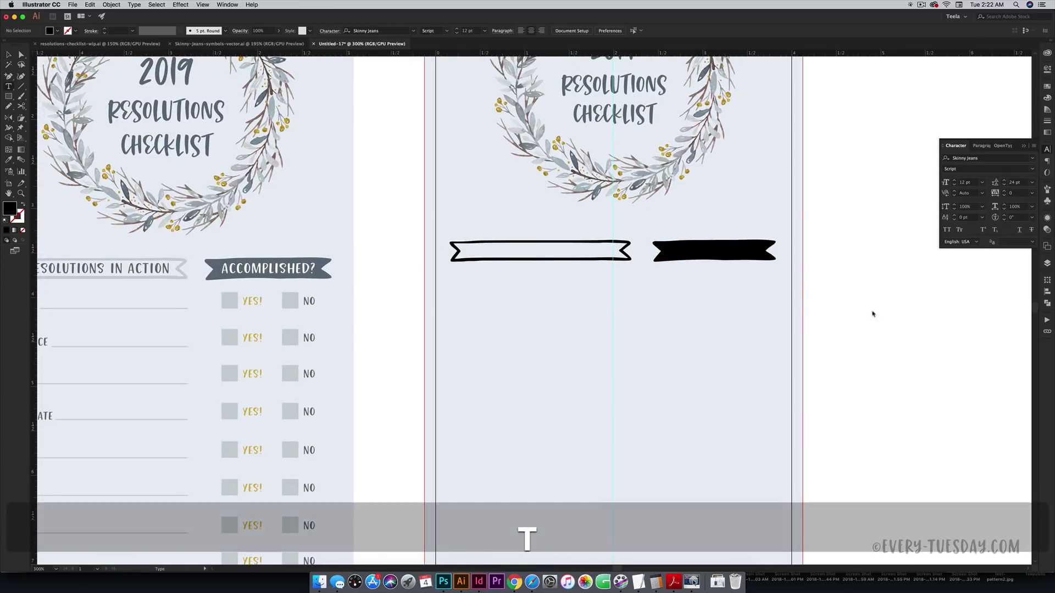
{"action": "left_click", "coordinate": [873, 312]}
{"action": "scroll", "coordinate": [867, 313], "scroll_direction": "right", "scroll_amount": 2}
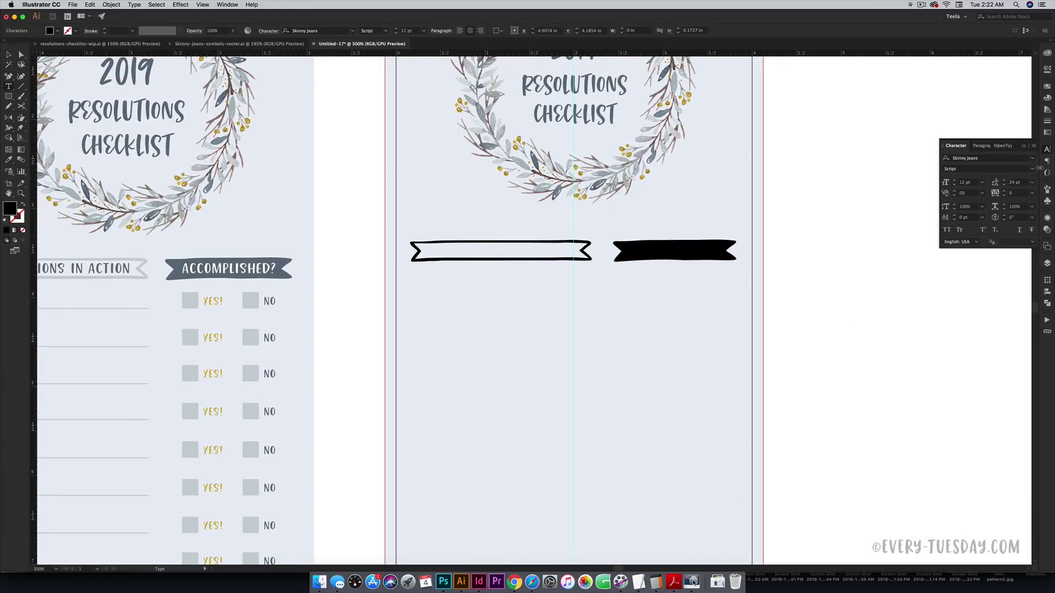
{"action": "left_click", "coordinate": [1032, 169]}
{"action": "left_click", "coordinate": [991, 181]}
{"action": "left_click", "coordinate": [951, 166]}
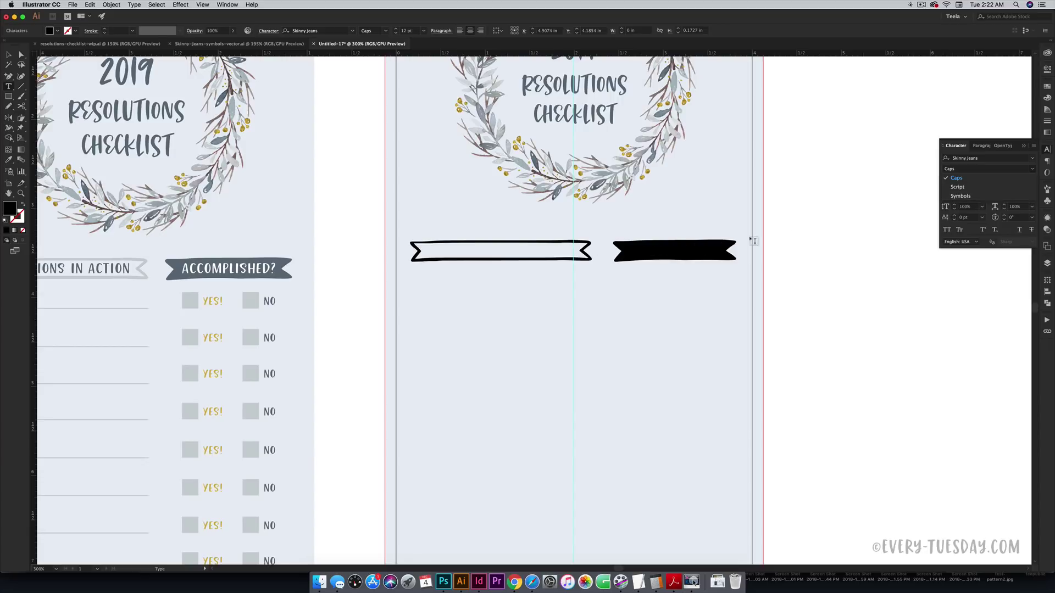
{"action": "left_click", "coordinate": [945, 178]}
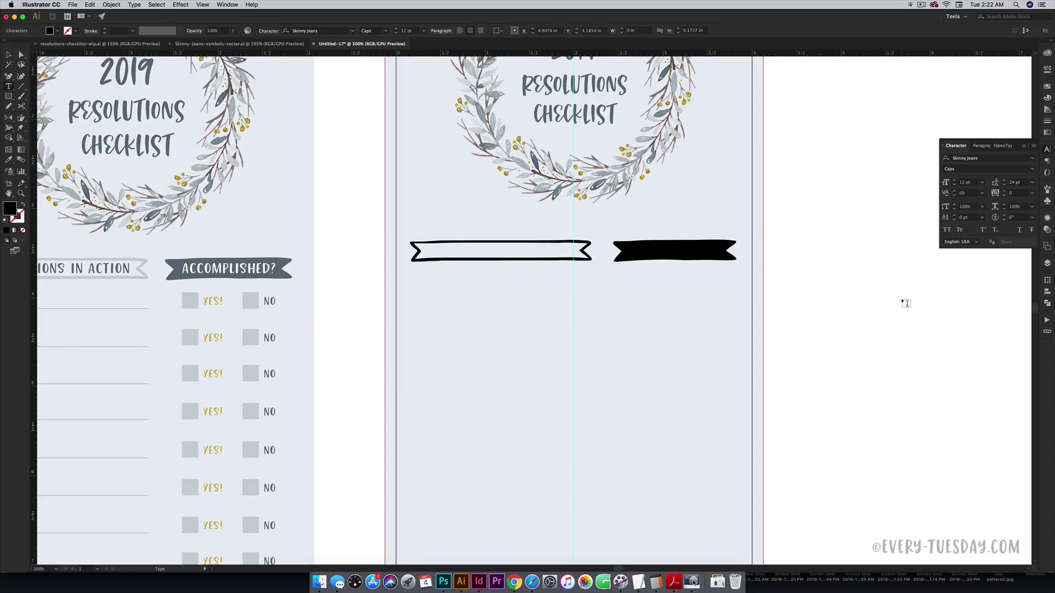
{"action": "type", "text": "RES"}
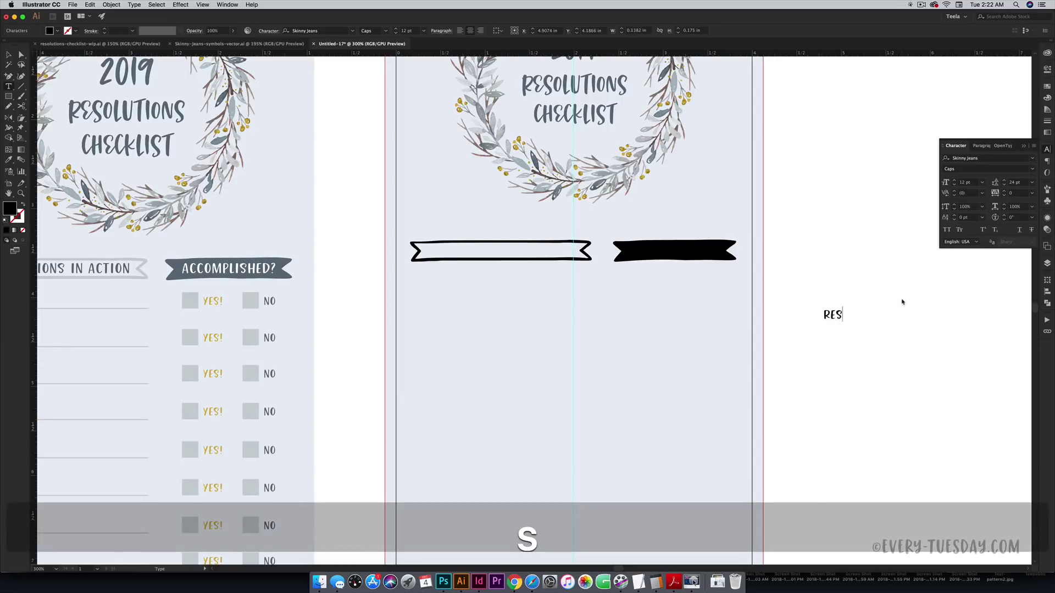
{"action": "type", "text": "OLUTIONS IN ACTION"}
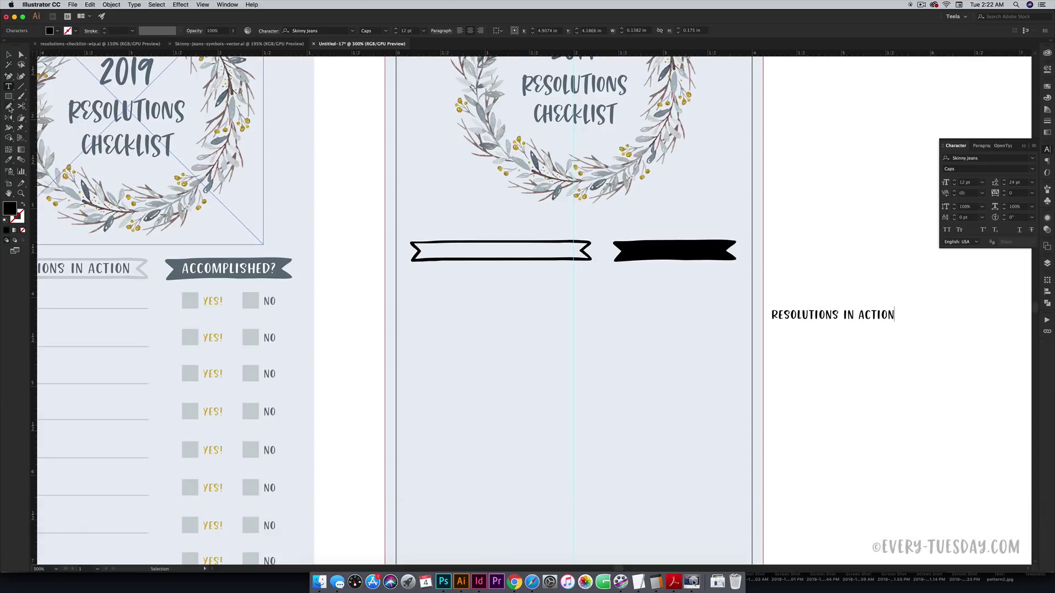
{"action": "left_click", "coordinate": [9, 56]}
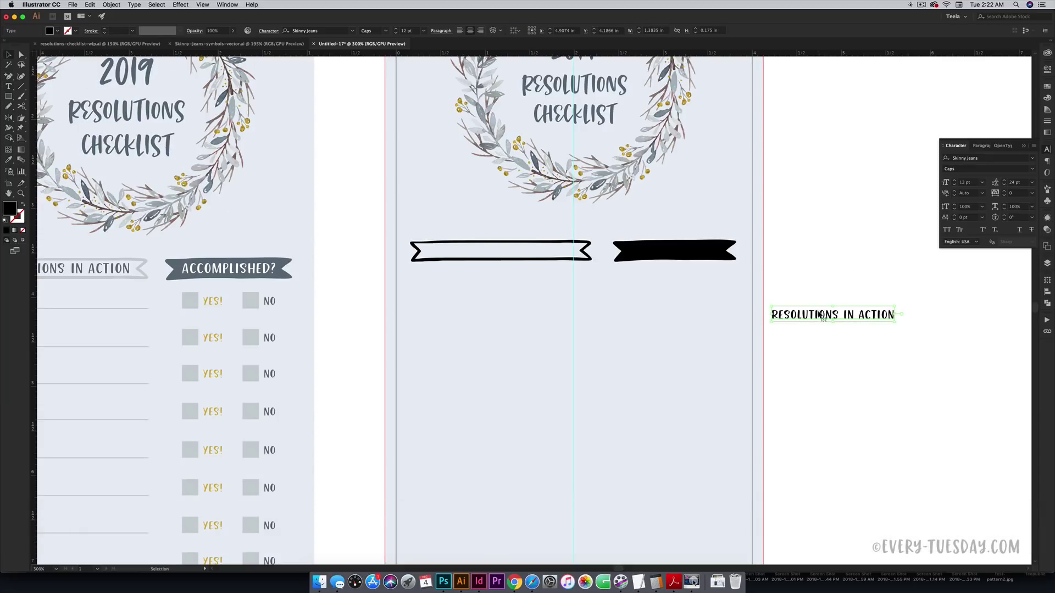
- Place the label on the white ribbon, then Alt-copy it and retype the copy as 'accomplished'
{"action": "left_click_drag", "start_coordinate": [819, 315], "coordinate": [688, 250]}
{"action": "key", "text": "alt"}
{"action": "type", "text": "t"}
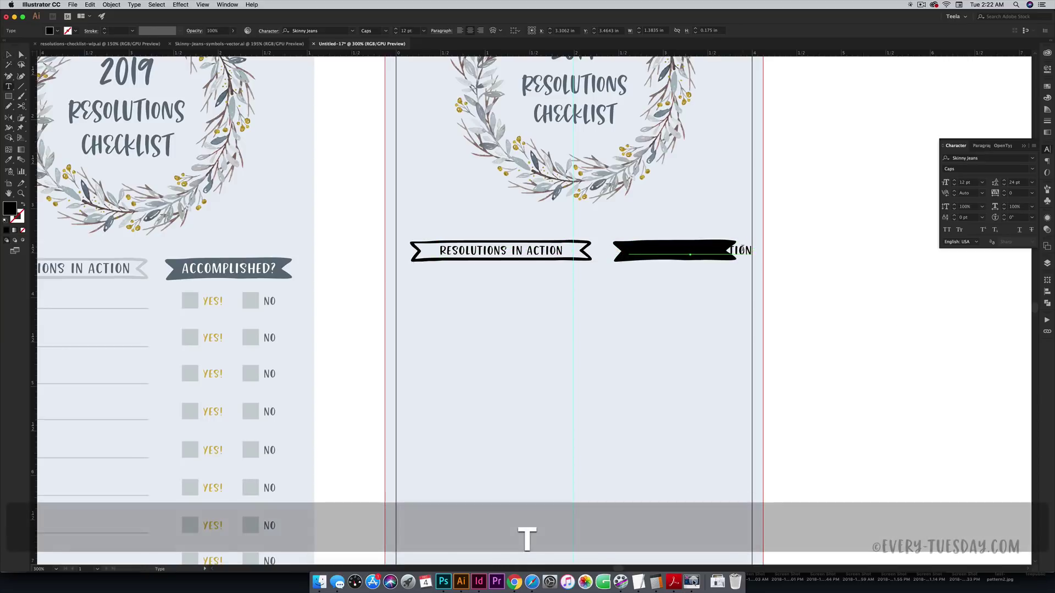
{"action": "type", "text": "accomplished"}
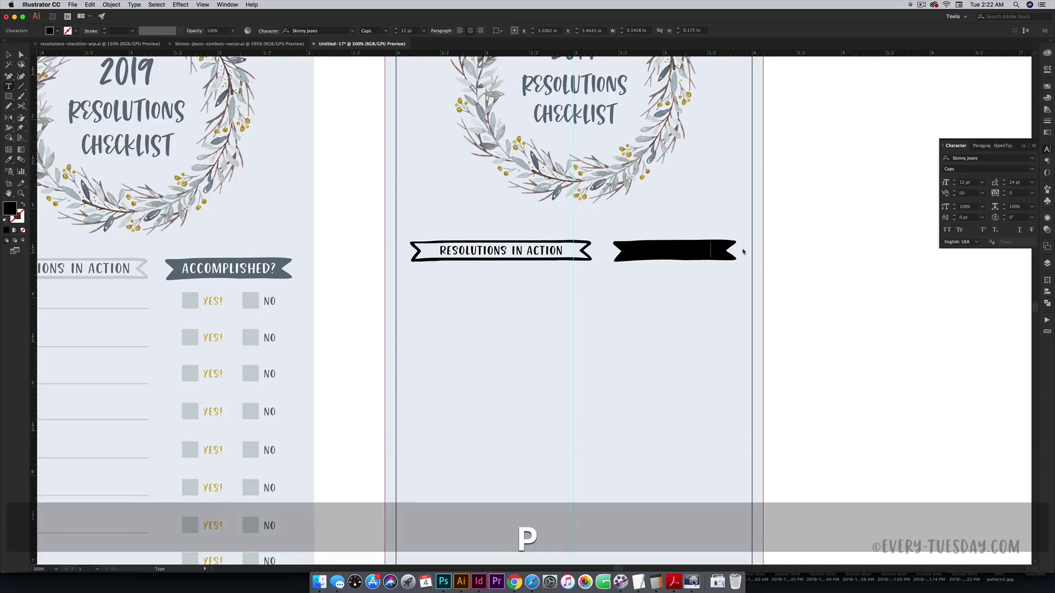
{"action": "key", "text": "Escape"}
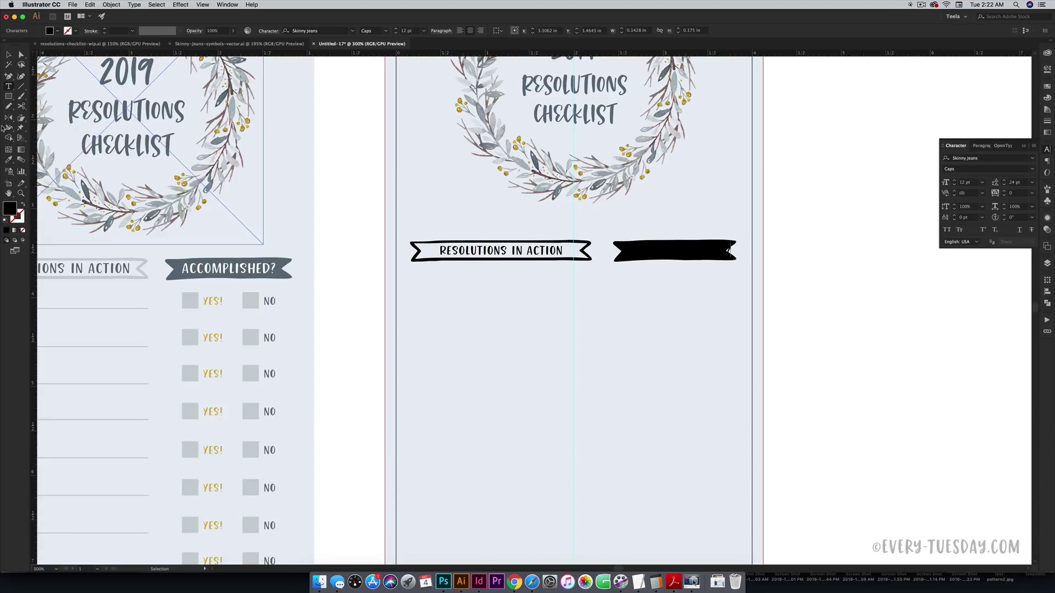
- Make the ACCOMPLISHED text white and shift it left within its ribbon
{"action": "left_click", "coordinate": [728, 250]}
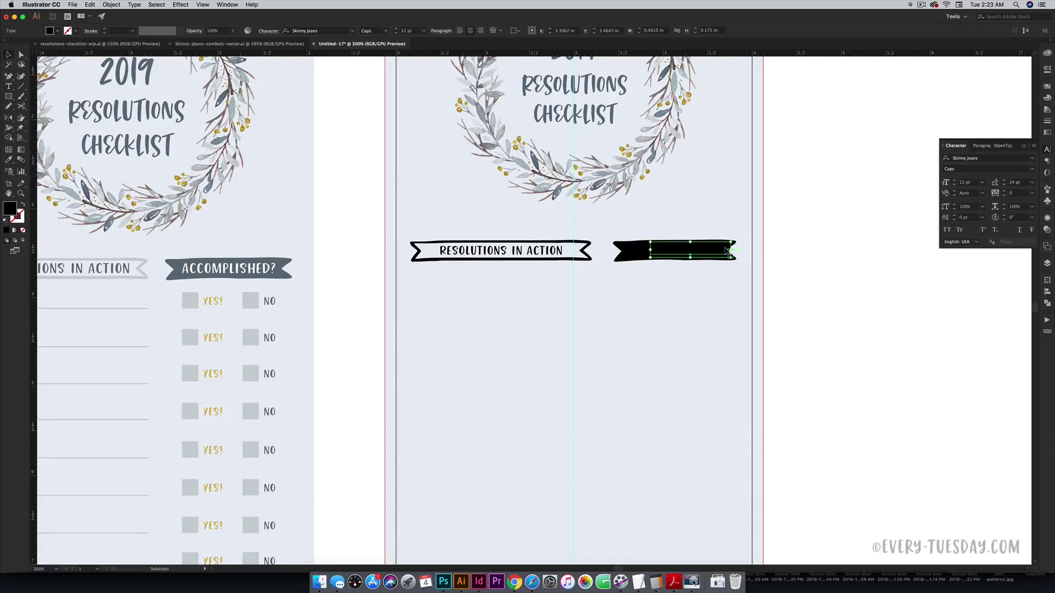
{"action": "key", "text": "i"}
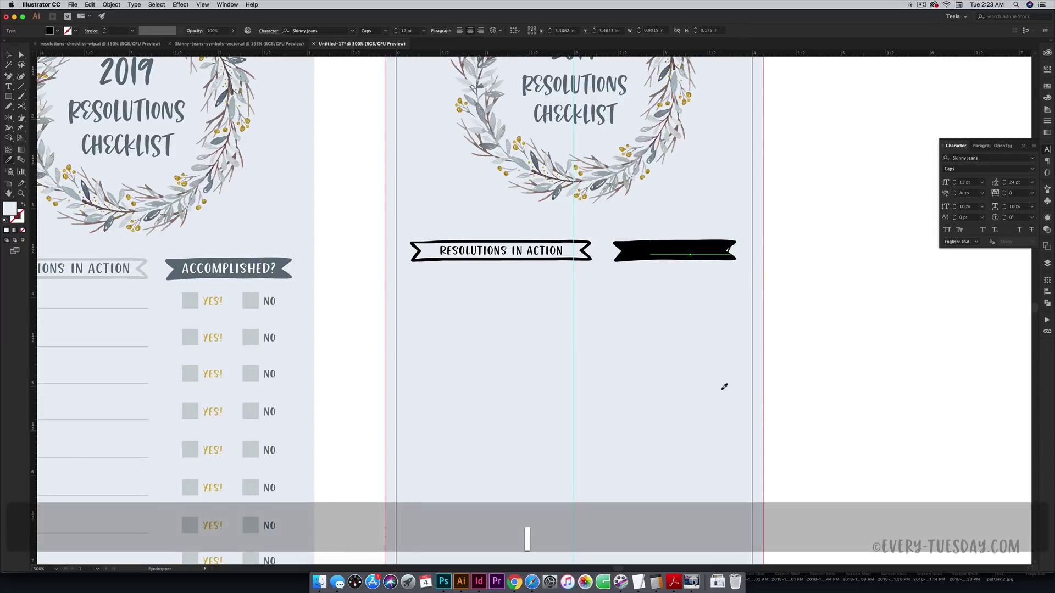
{"action": "left_click", "coordinate": [791, 386]}
{"action": "key", "text": "v"}
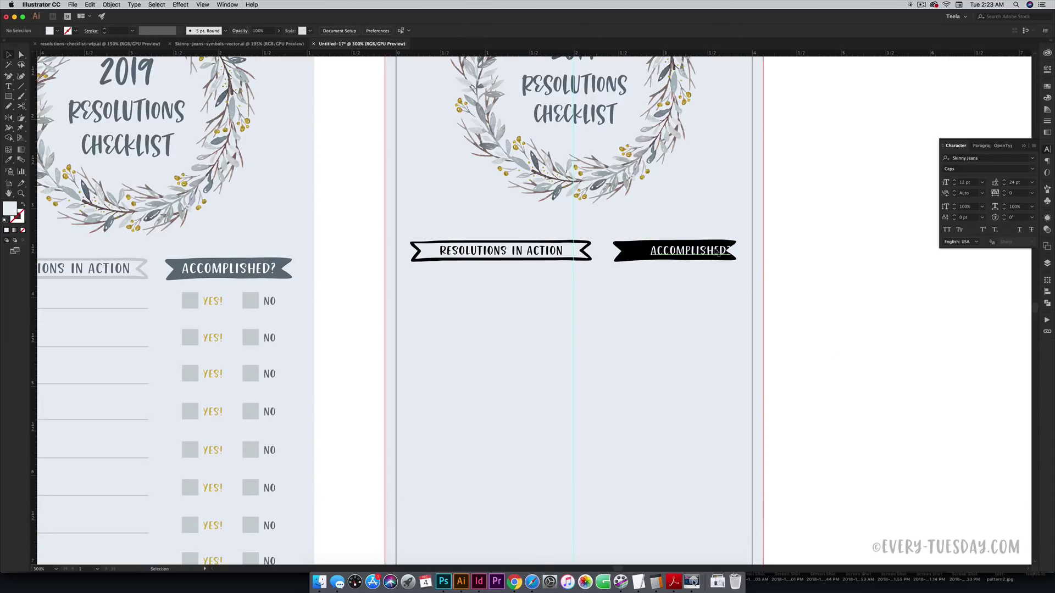
{"action": "left_click_drag", "start_coordinate": [718, 249], "coordinate": [697, 249]}
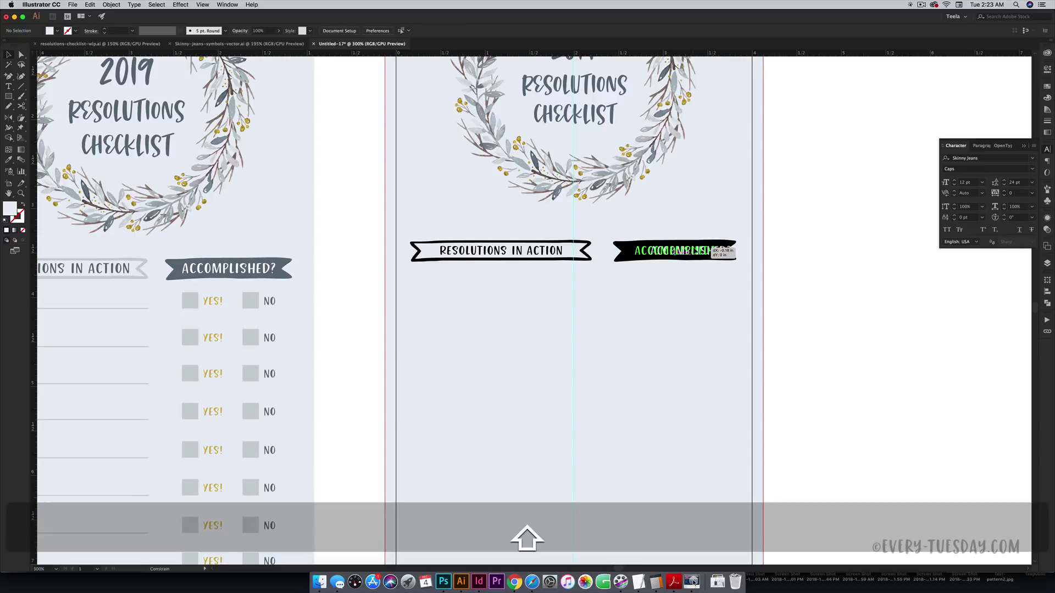
{"action": "left_click", "coordinate": [803, 287]}
- Colour the black ACCOMPLISHED ribbon slate with the Eyedropper
{"action": "left_click_drag", "start_coordinate": [683, 348], "coordinate": [770, 441]}
{"action": "left_click", "coordinate": [769, 342]}
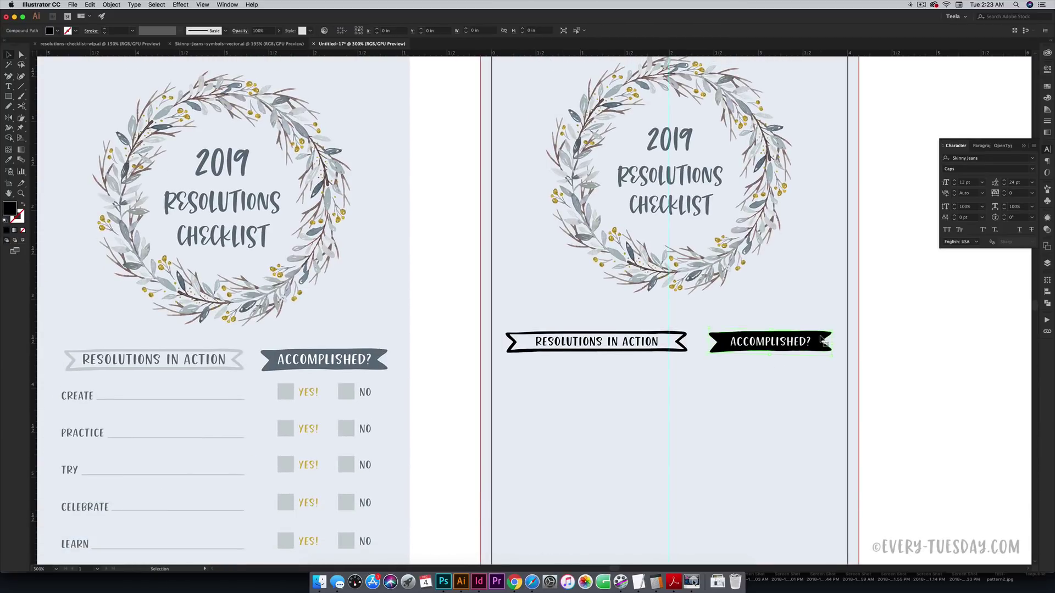
{"action": "scroll", "coordinate": [536, 378], "scroll_direction": "up", "scroll_amount": 1}
{"action": "scroll", "coordinate": [537, 374], "scroll_direction": "up", "scroll_amount": 5}
{"action": "key", "text": "i"}
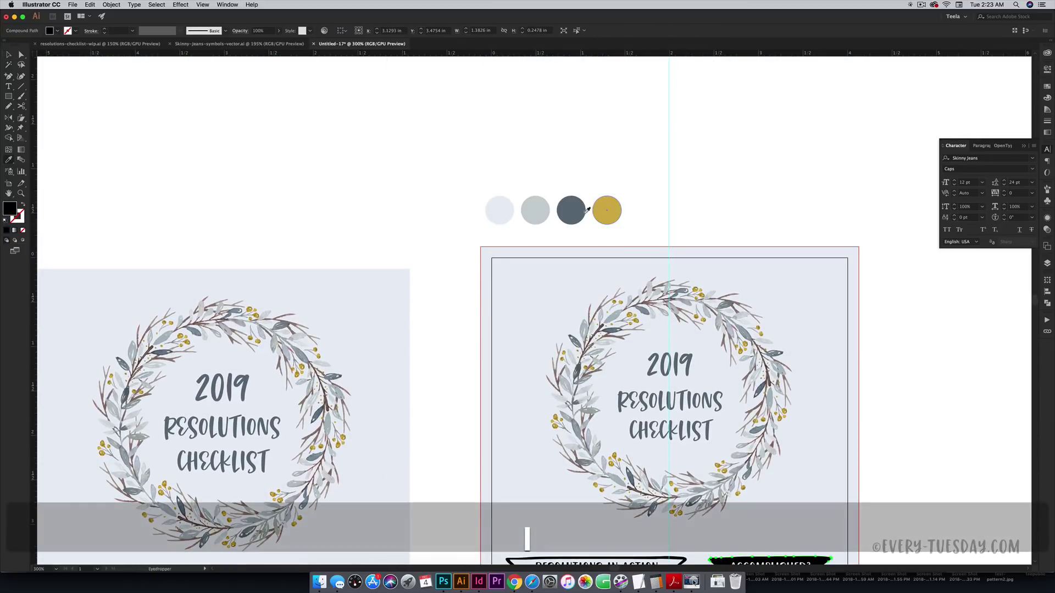
{"action": "left_click", "coordinate": [570, 207]}
{"action": "left_click_drag", "start_coordinate": [713, 394], "coordinate": [696, 306]}
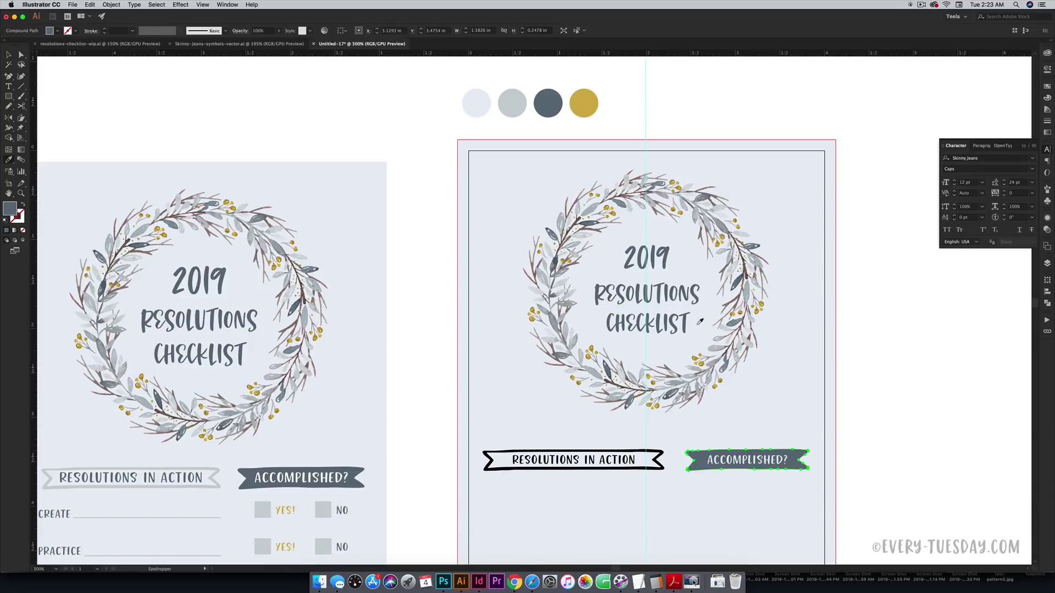
- Fill the RESOLUTIONS IN ACTION ribbon with the light grey swatch
{"action": "key", "text": "v"}
{"action": "left_click", "coordinate": [653, 467]}
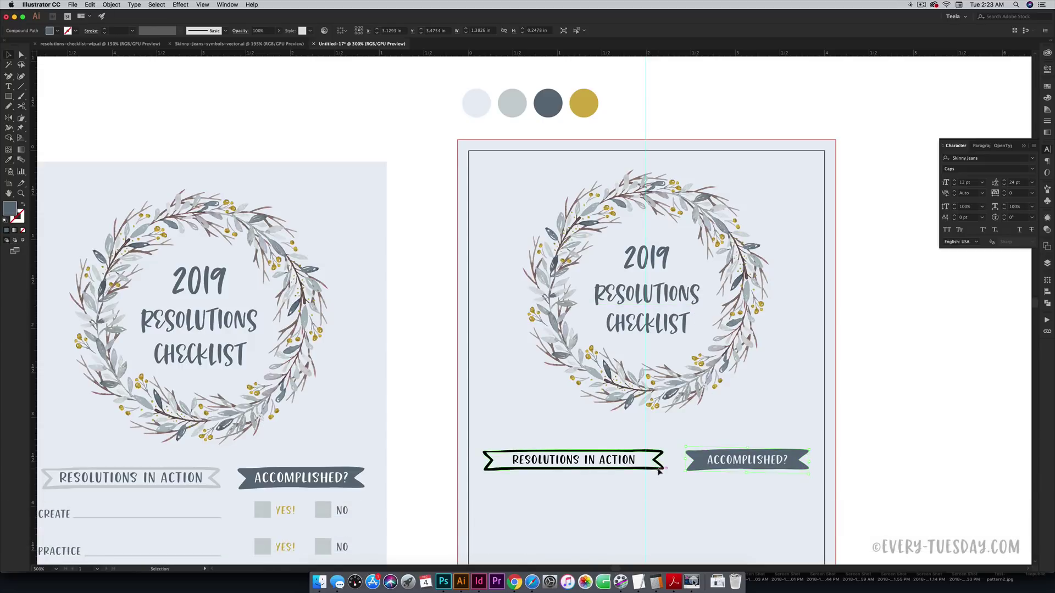
{"action": "key", "text": "i"}
{"action": "left_click", "coordinate": [512, 103]}
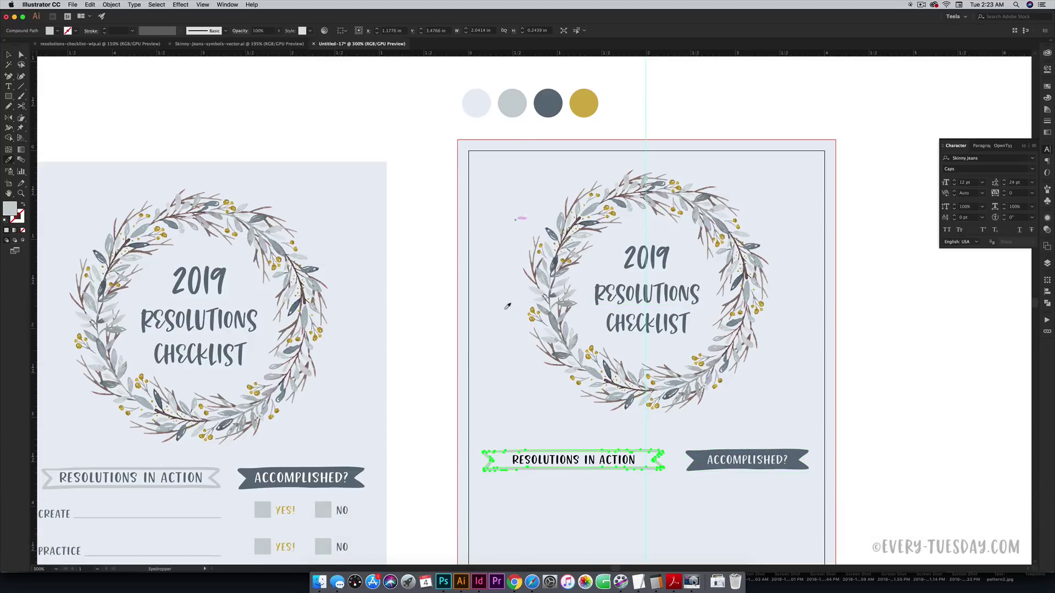
- Colour the RESOLUTIONS IN ACTION text dark slate
{"action": "key", "text": "v"}
{"action": "left_click", "coordinate": [621, 465]}
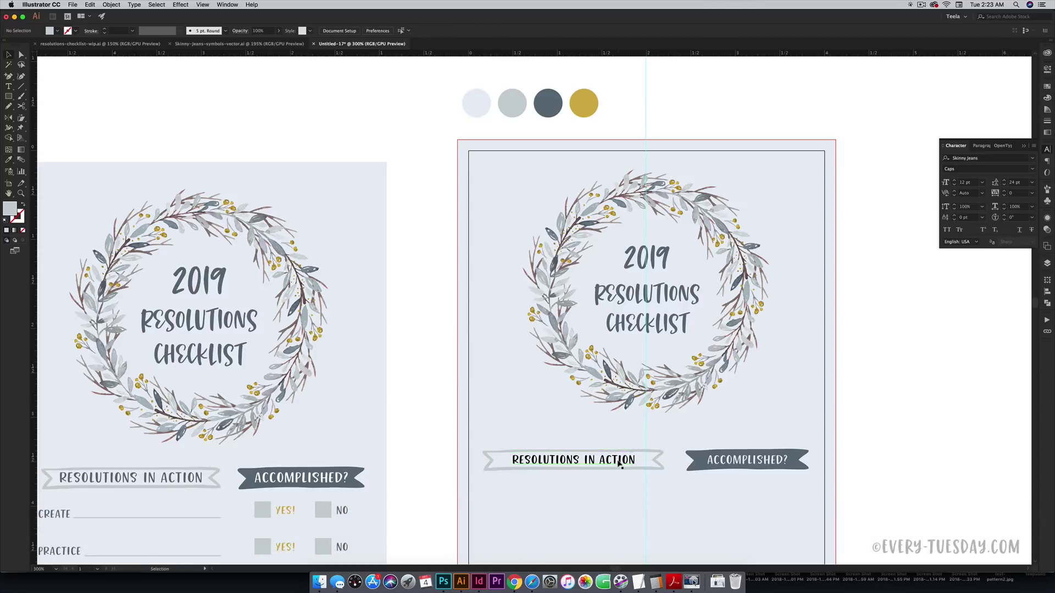
{"action": "key", "text": "i"}
{"action": "left_click", "coordinate": [548, 103]}
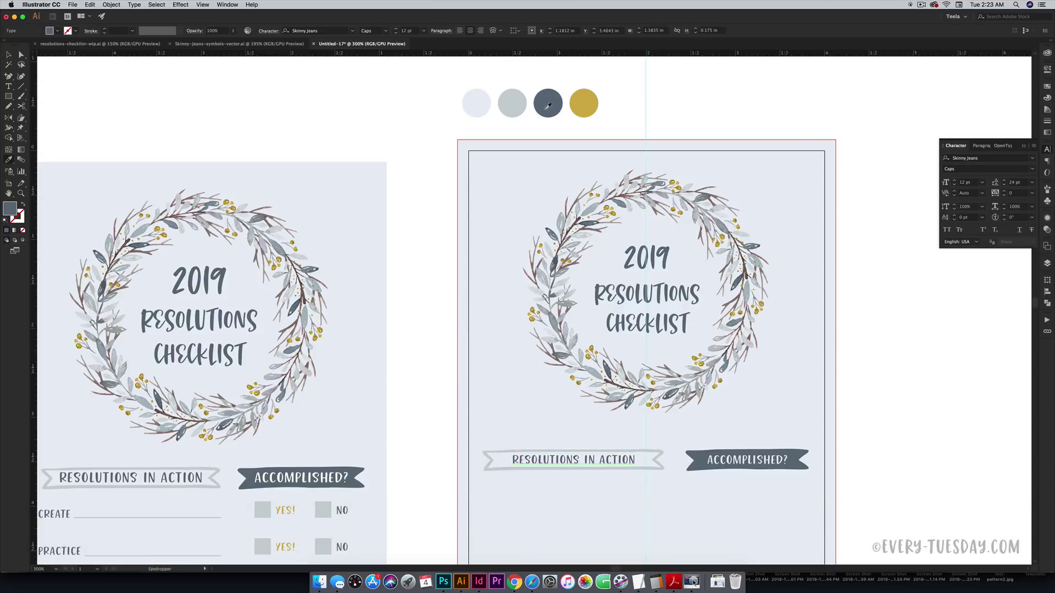
- Deselect the text and zoom out to show both full artboards
{"action": "key", "text": "space"}
{"action": "left_click_drag", "start_coordinate": [490, 320], "coordinate": [468, 114]}
{"action": "left_click_drag", "start_coordinate": [564, 281], "coordinate": [541, 212]}
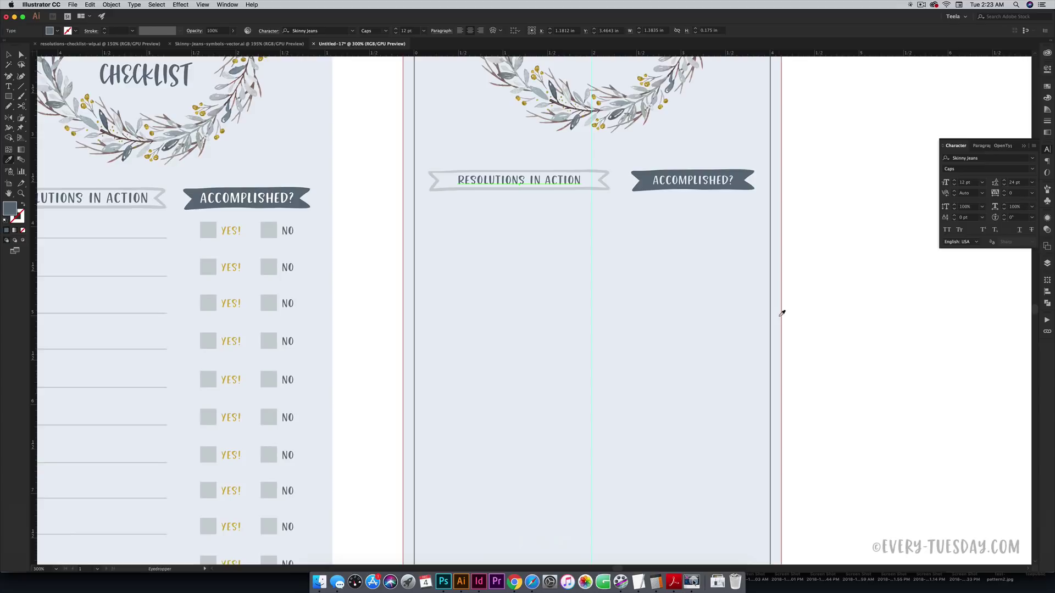
{"action": "key", "text": "v"}
{"action": "left_click", "coordinate": [874, 313]}
{"action": "key", "text": "space"}
{"action": "left_click_drag", "start_coordinate": [703, 329], "coordinate": [702, 297]}
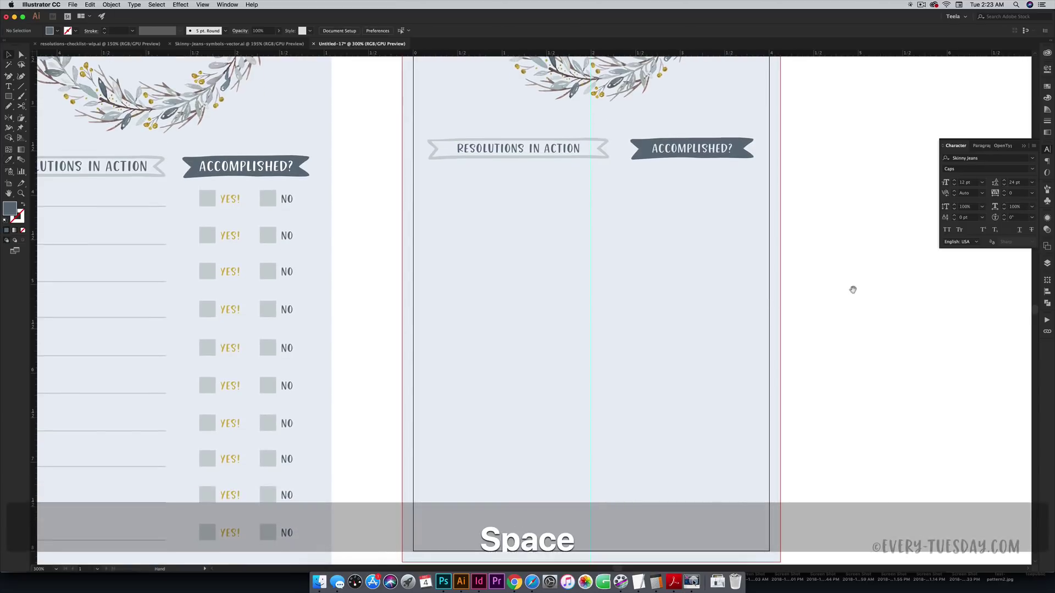
{"action": "key", "text": "super+minus"}
{"action": "key", "text": "super+minus"}
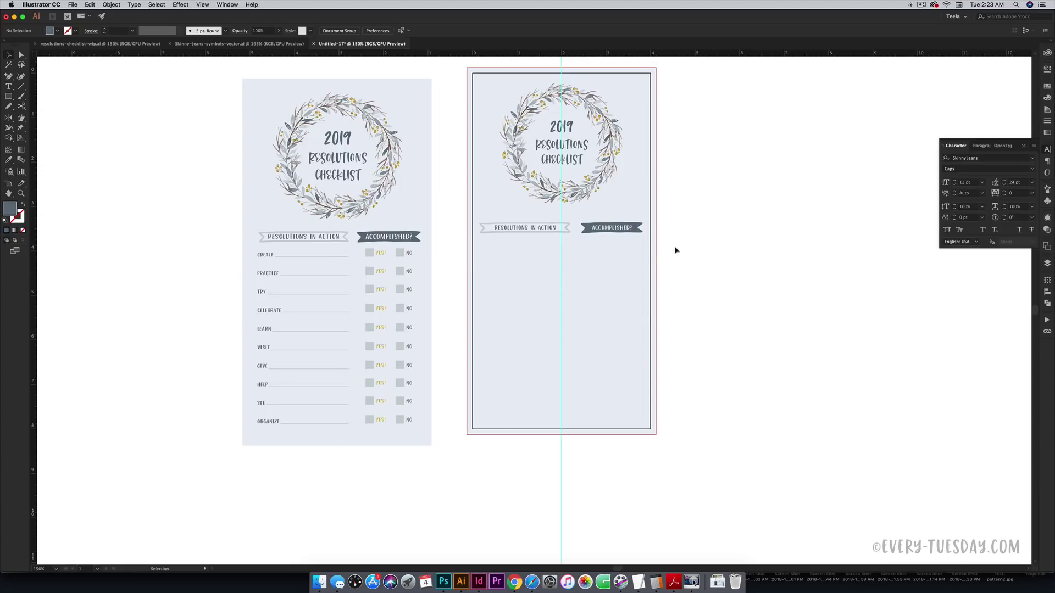
{"action": "scroll", "coordinate": [593, 266], "scroll_direction": "left", "scroll_amount": 3}
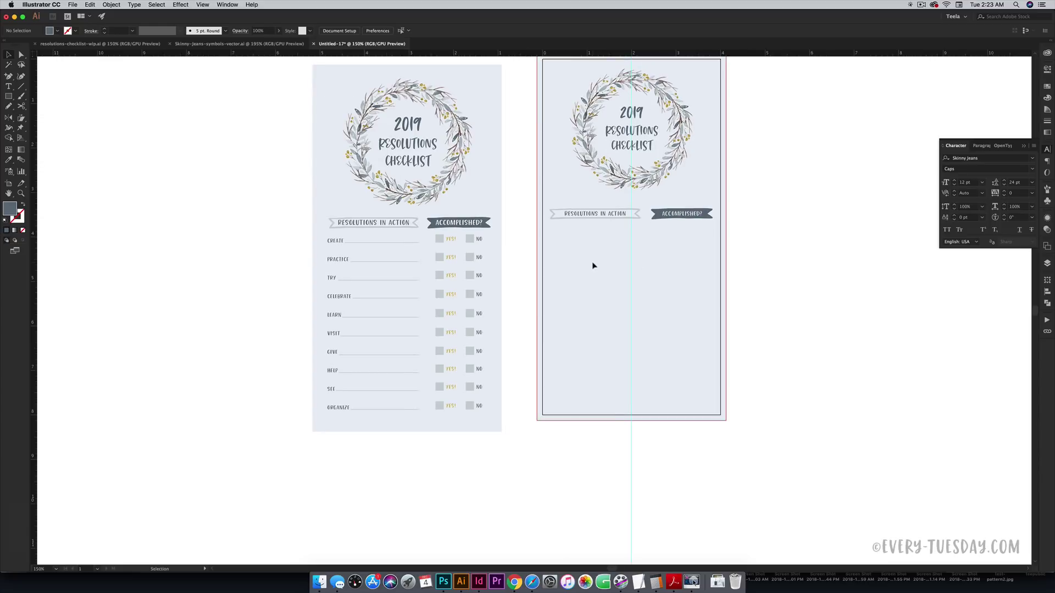
{"action": "key", "text": "super+equal"}
{"action": "key", "text": "super+equal"}
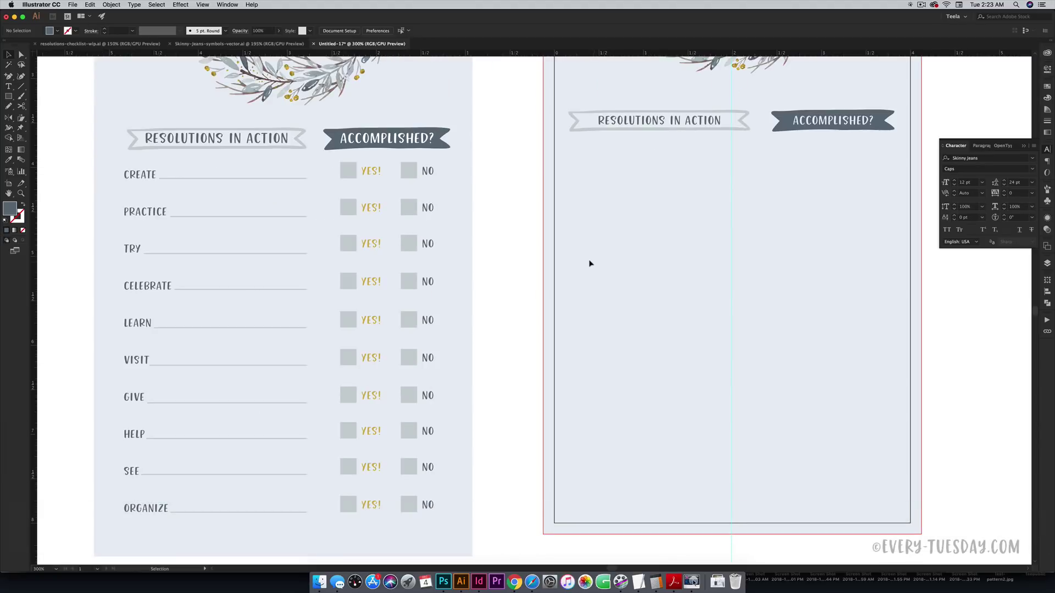
{"action": "left_click", "coordinate": [142, 179]}
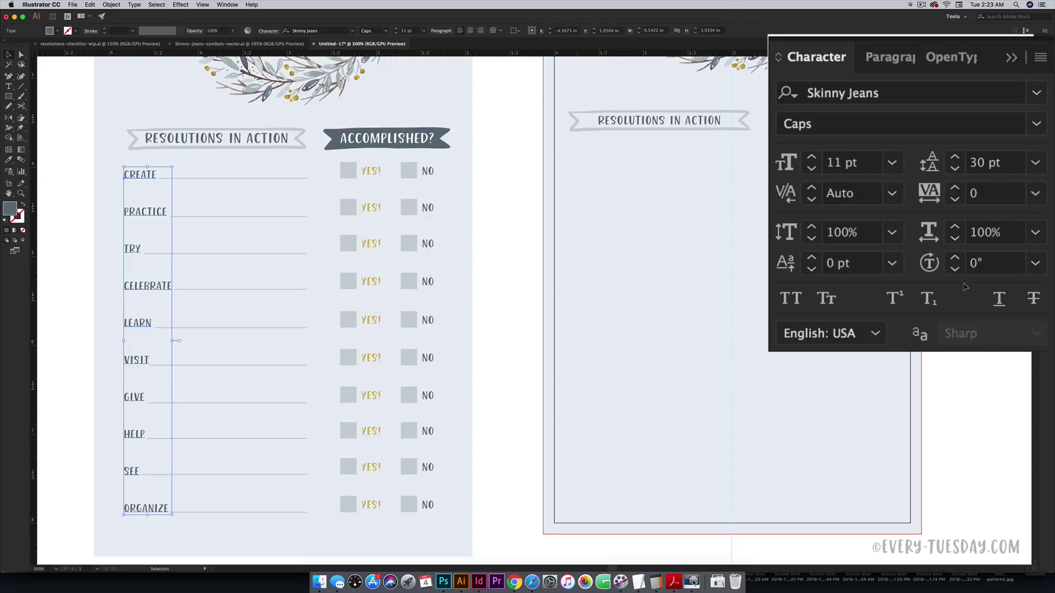
{"action": "left_click", "coordinate": [511, 178]}
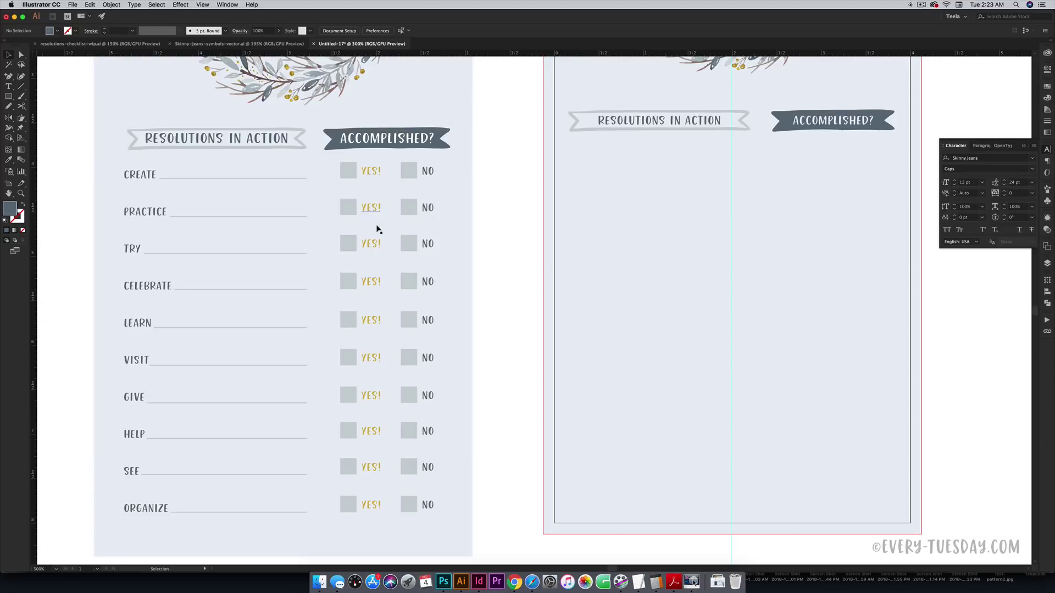
{"action": "left_click_drag", "start_coordinate": [705, 186], "coordinate": [638, 188]}
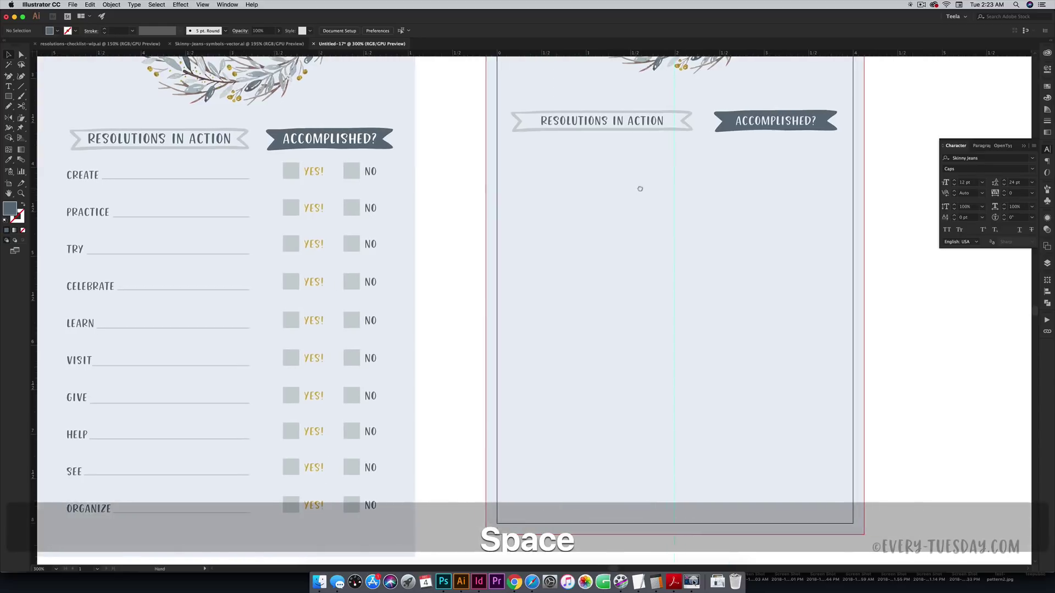
- Type the verbs CREATE PRACTICE TRY CELEBRATE LEARN VISIT GIVE HELP SEE ORGANIZE below the ribbons
{"action": "key", "text": "t"}
{"action": "left_click", "coordinate": [519, 177]}
{"action": "type", "text": "CREATE PRACTICE TRY CELEBRATE LEARN VISIT GIVE HELP SEE ORGANIZE"}
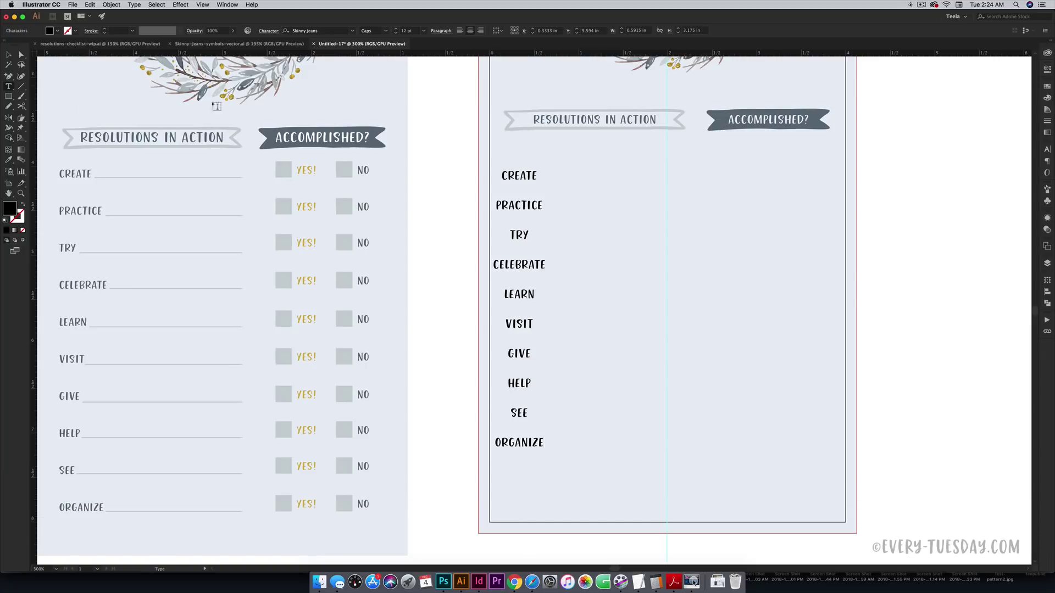
{"action": "key", "text": "Escape"}
{"action": "left_click_drag", "start_coordinate": [519, 234], "coordinate": [559, 240]}
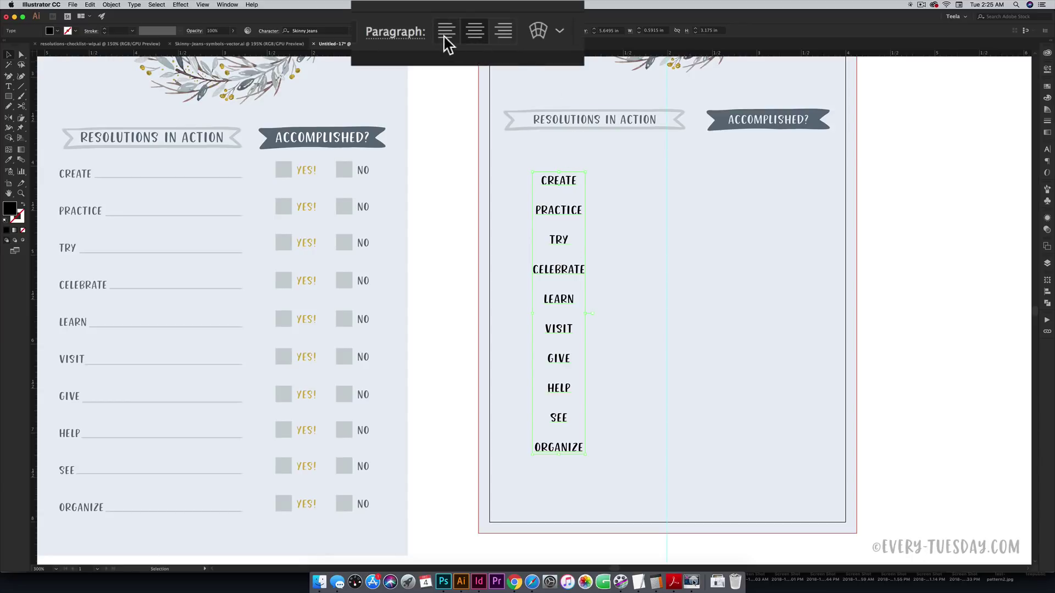
- Left-align the verb list, set it to 11 pt with wider leading, and place it under the ribbon
{"action": "left_click", "coordinate": [460, 30]}
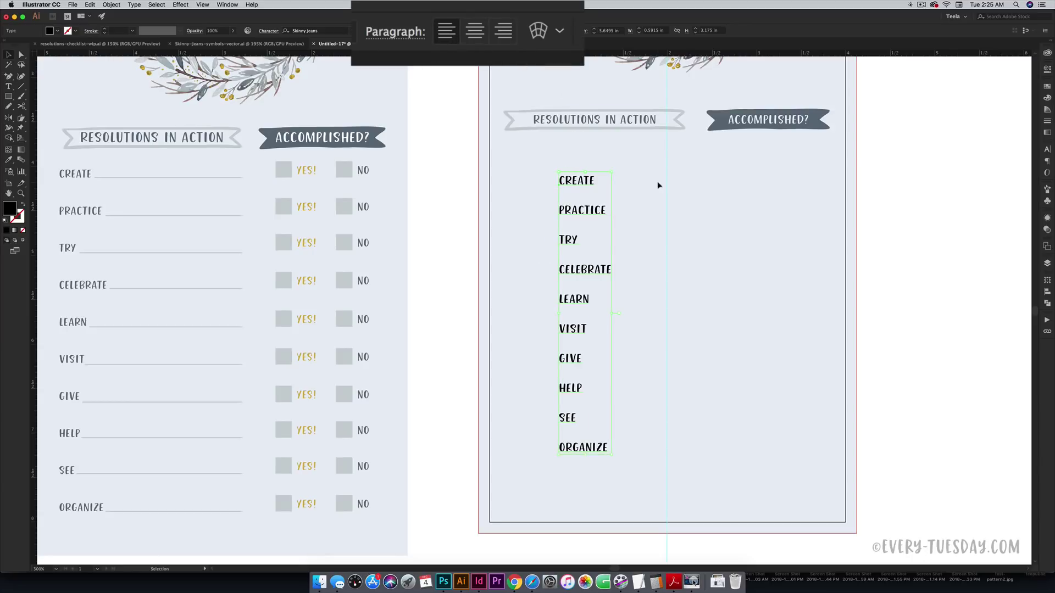
{"action": "left_click", "coordinate": [1046, 150]}
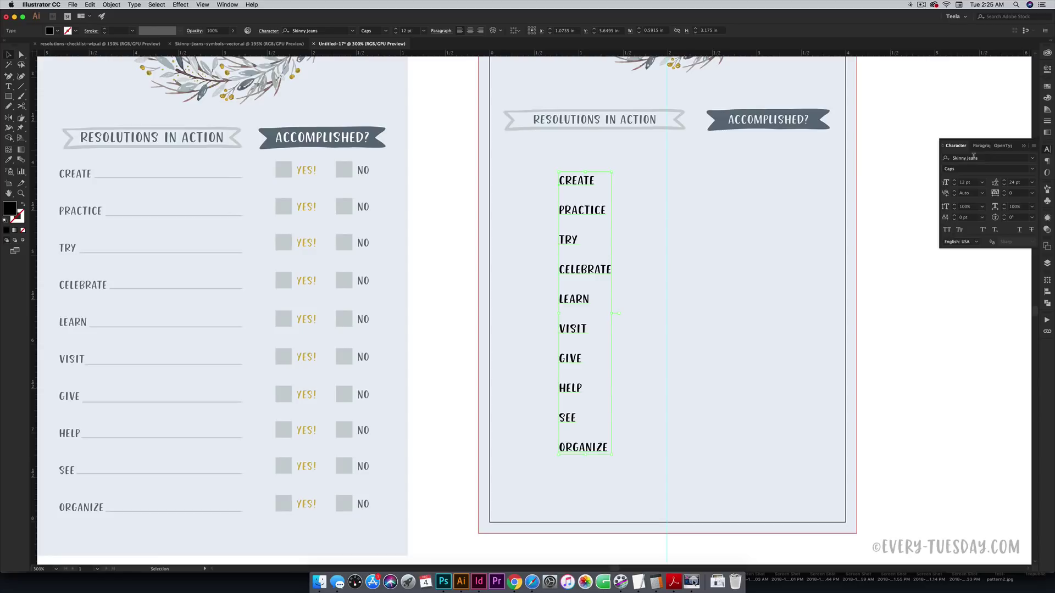
{"action": "left_click", "coordinate": [954, 185]}
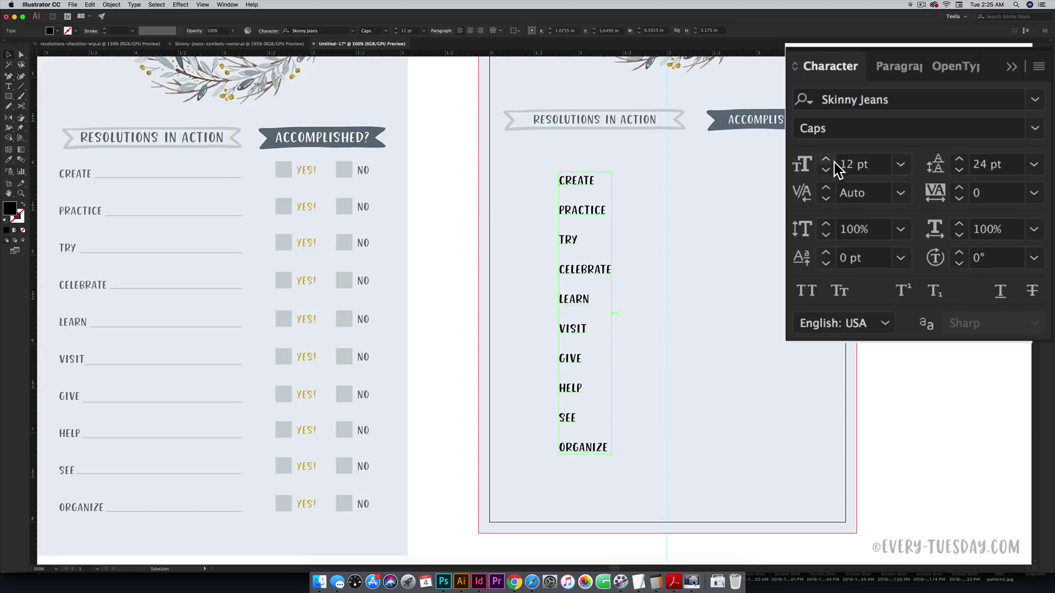
{"action": "left_click", "coordinate": [962, 159]}
{"action": "left_click", "coordinate": [963, 159]}
{"action": "left_click", "coordinate": [963, 160]}
{"action": "left_click", "coordinate": [963, 159]}
{"action": "left_click", "coordinate": [962, 159]}
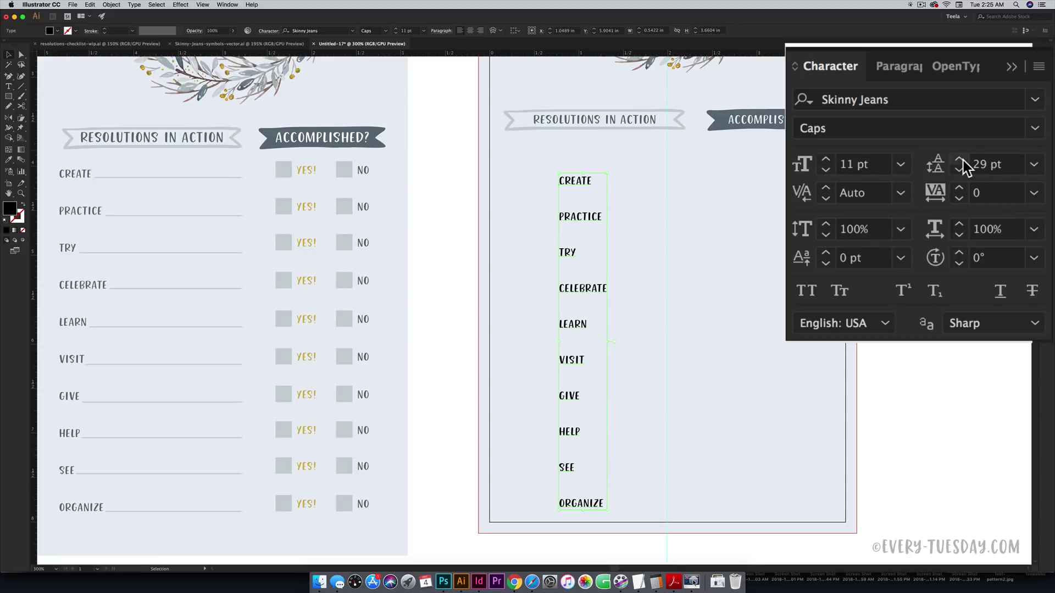
{"action": "left_click", "coordinate": [962, 159]}
{"action": "left_click_drag", "start_coordinate": [578, 182], "coordinate": [526, 159]}
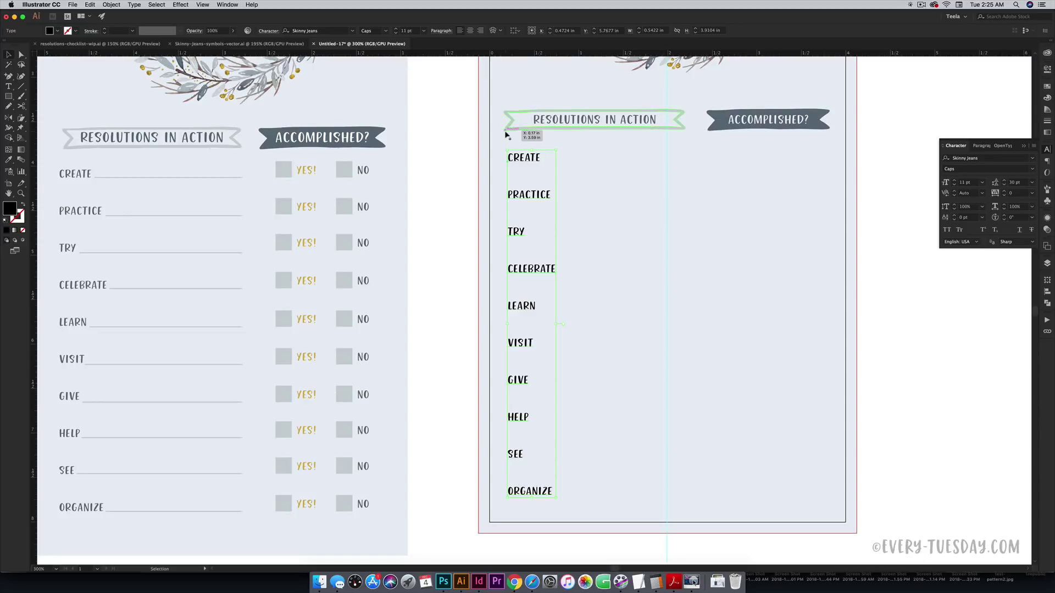
{"action": "mouse_move", "coordinate": [524, 165]}
{"action": "left_mouse_down"}
{"action": "mouse_move", "coordinate": [555, 160]}
{"action": "mouse_move", "coordinate": [524, 160]}
{"action": "left_mouse_up"}
- Sample the ACCOMPLISHED? banner's slate grey onto the verbs, nudge them down slightly, and deselect
{"action": "left_click", "coordinate": [203, 4]}
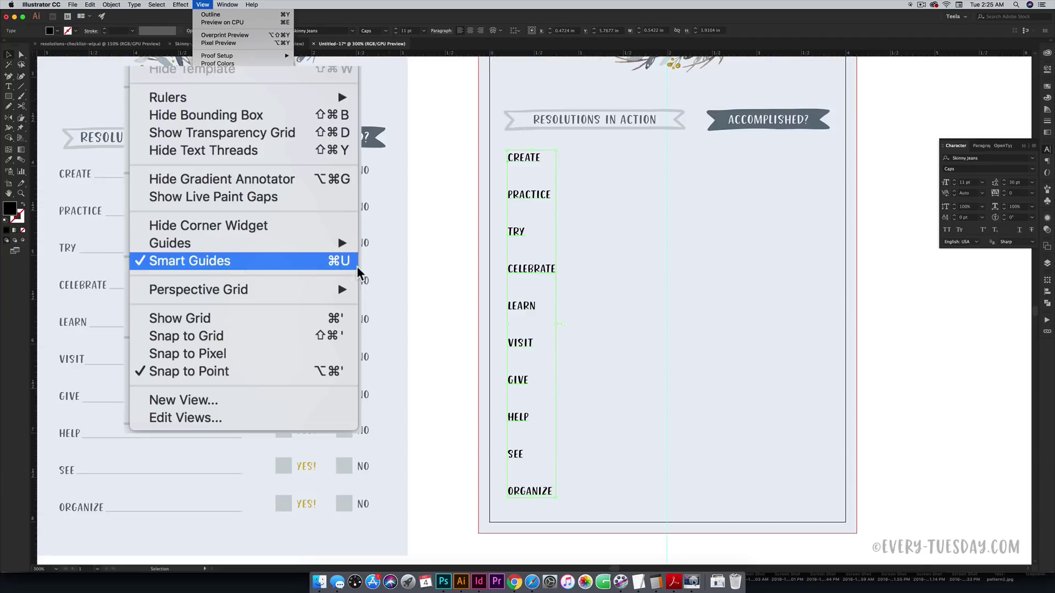
{"action": "left_click", "coordinate": [439, 215]}
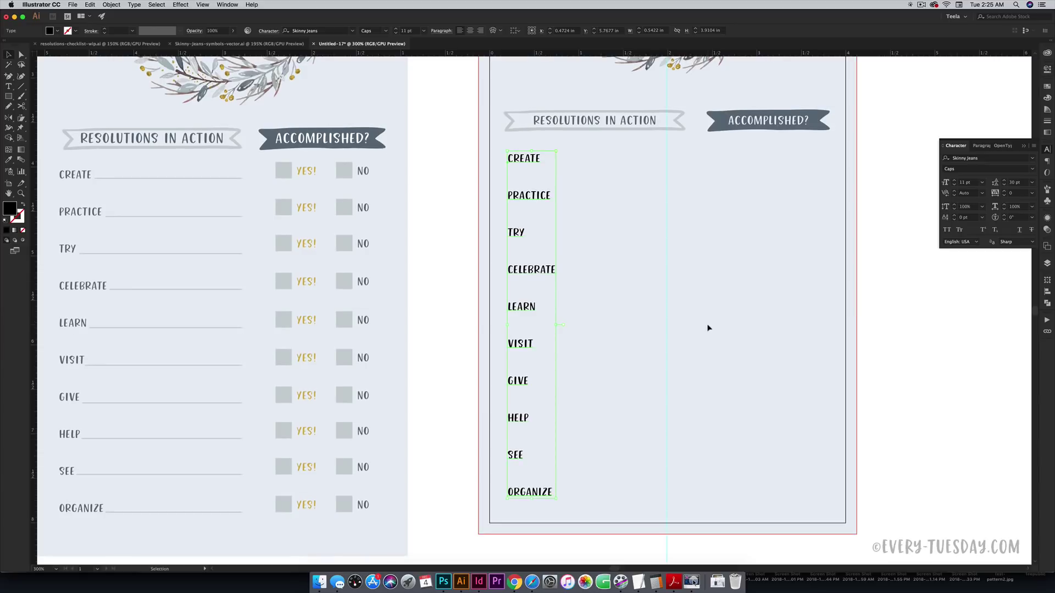
{"action": "scroll", "coordinate": [707, 328], "scroll_direction": "up", "scroll_amount": 2}
{"action": "scroll", "coordinate": [708, 328], "scroll_direction": "down", "scroll_amount": 2}
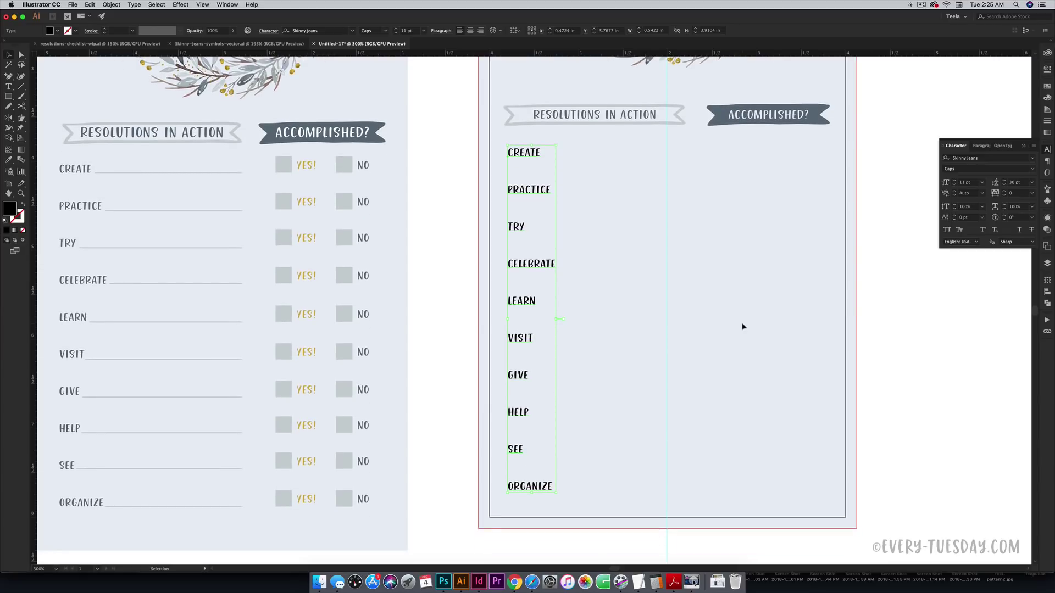
{"action": "key", "text": "i"}
{"action": "left_click", "coordinate": [713, 110]}
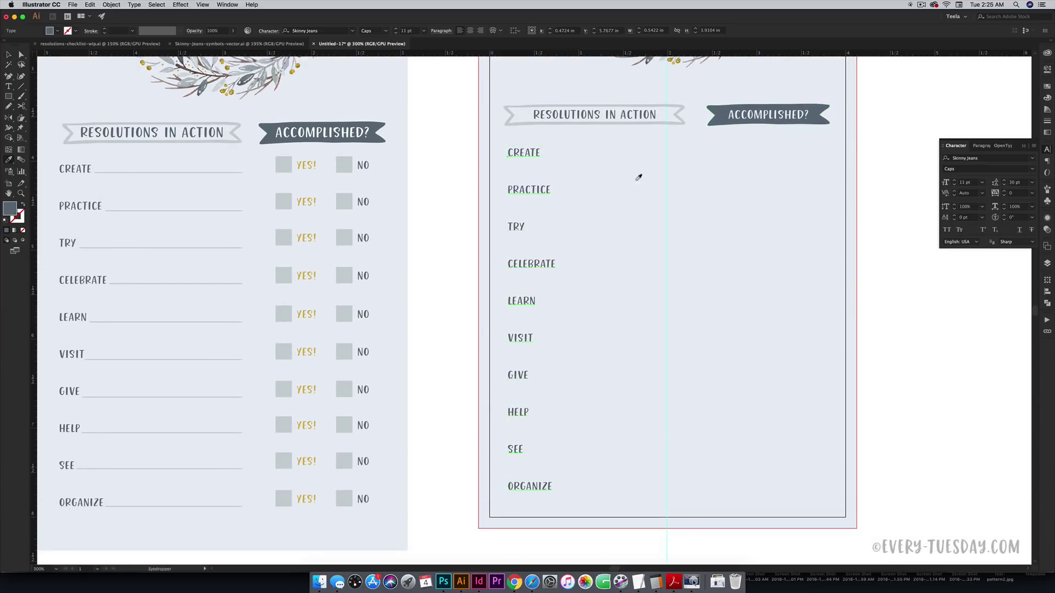
{"action": "key", "text": "v"}
{"action": "key", "text": "Down"}
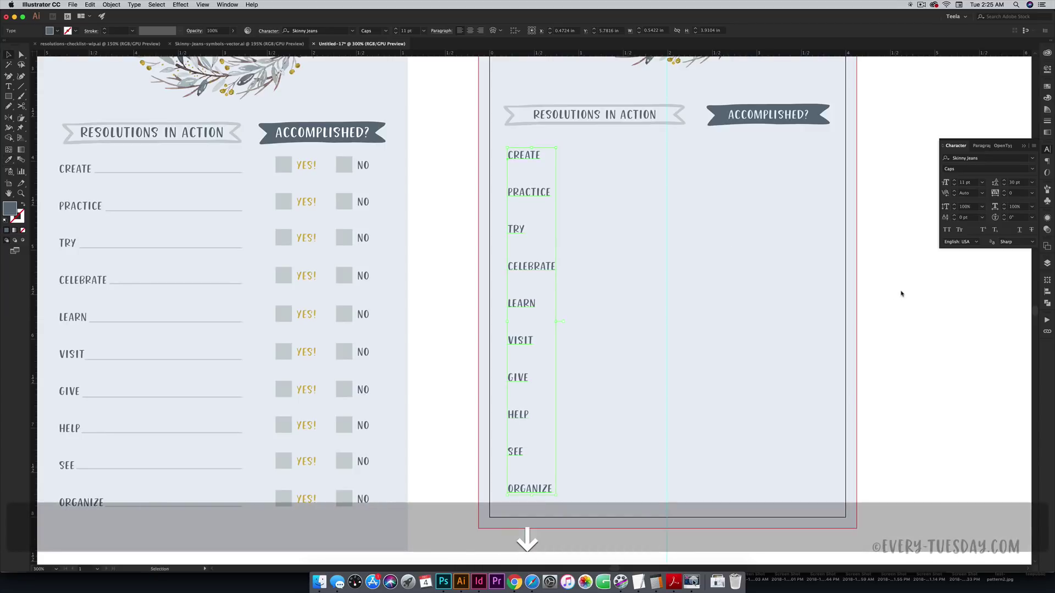
{"action": "left_click", "coordinate": [913, 298]}
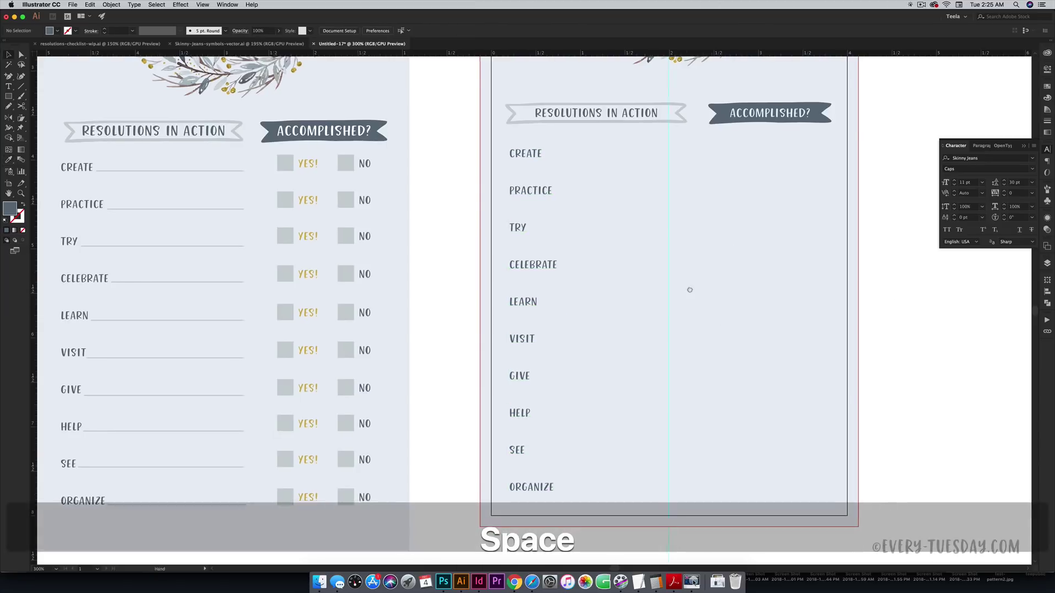
{"action": "left_click_drag", "start_coordinate": [537, 273], "coordinate": [572, 247]}
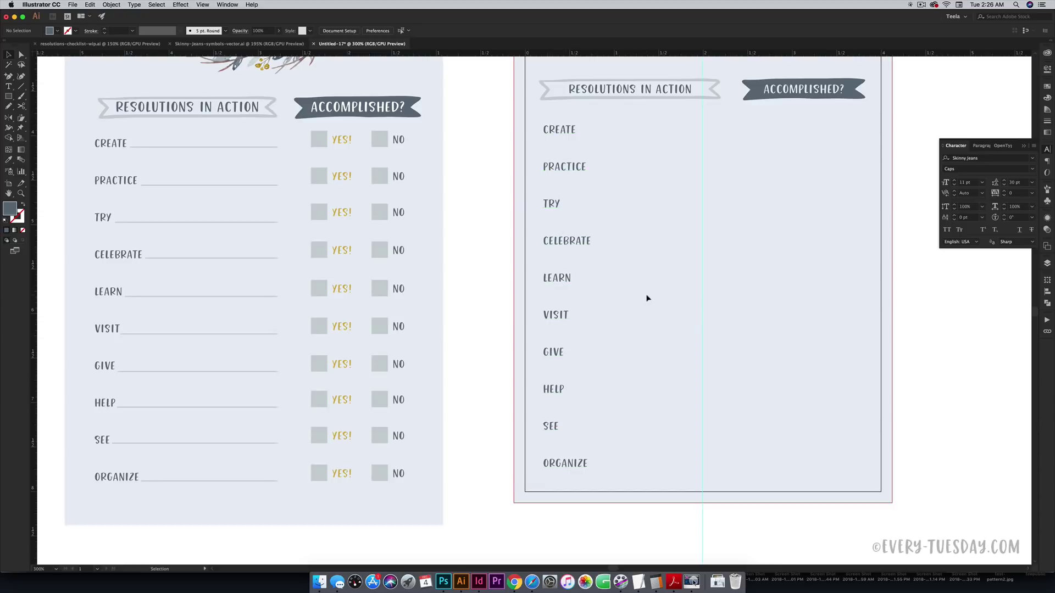
{"action": "key", "text": "space"}
- Draw a Shift-constrained horizontal line from the left of CREATE to the banner's right edge
{"action": "left_click_drag", "start_coordinate": [687, 263], "coordinate": [559, 231]}
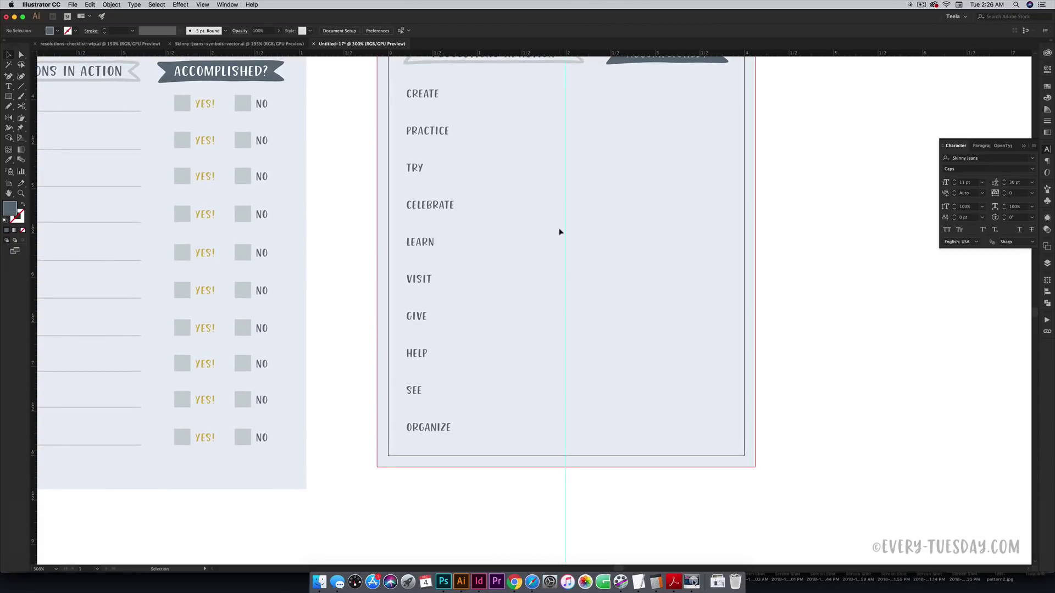
{"action": "key", "text": "backslash"}
{"action": "left_click_drag", "start_coordinate": [405, 97], "coordinate": [439, 418]}
{"action": "key", "text": "super+equal"}
{"action": "key", "text": "super+equal"}
{"action": "key", "text": "space"}
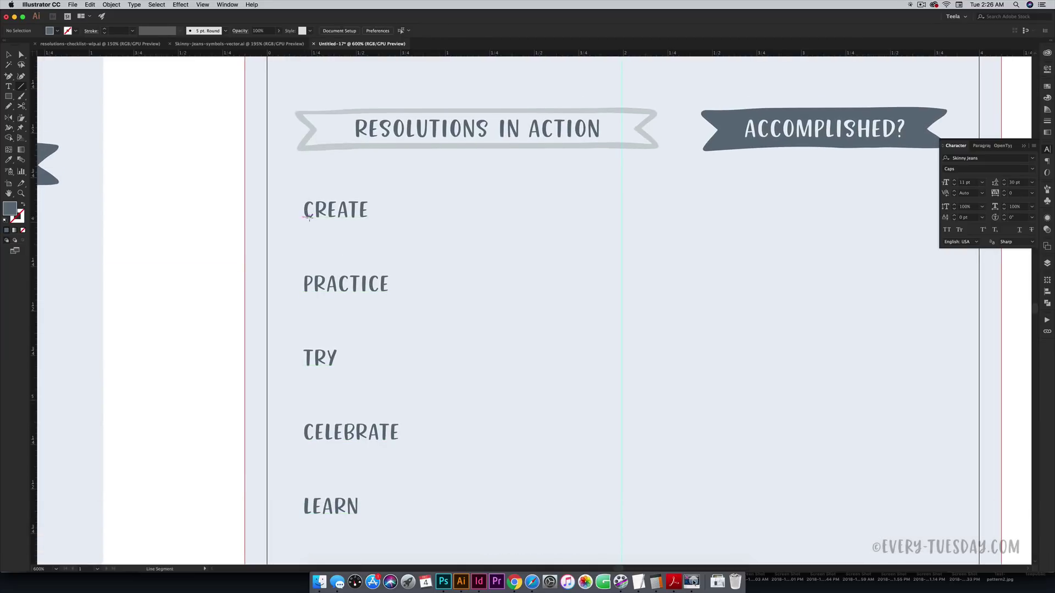
{"action": "left_click_drag", "start_coordinate": [345, 220], "coordinate": [334, 219]}
{"action": "left_click_drag", "start_coordinate": [302, 217], "coordinate": [653, 214]}
{"action": "key", "text": "shift"}
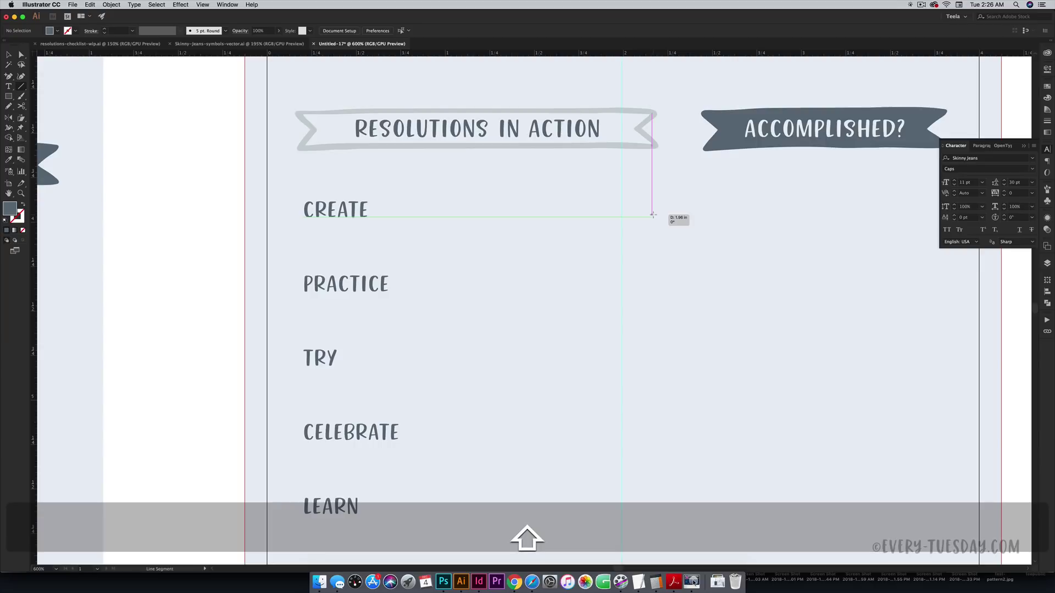
{"action": "left_click_drag", "start_coordinate": [652, 214], "coordinate": [653, 214]}
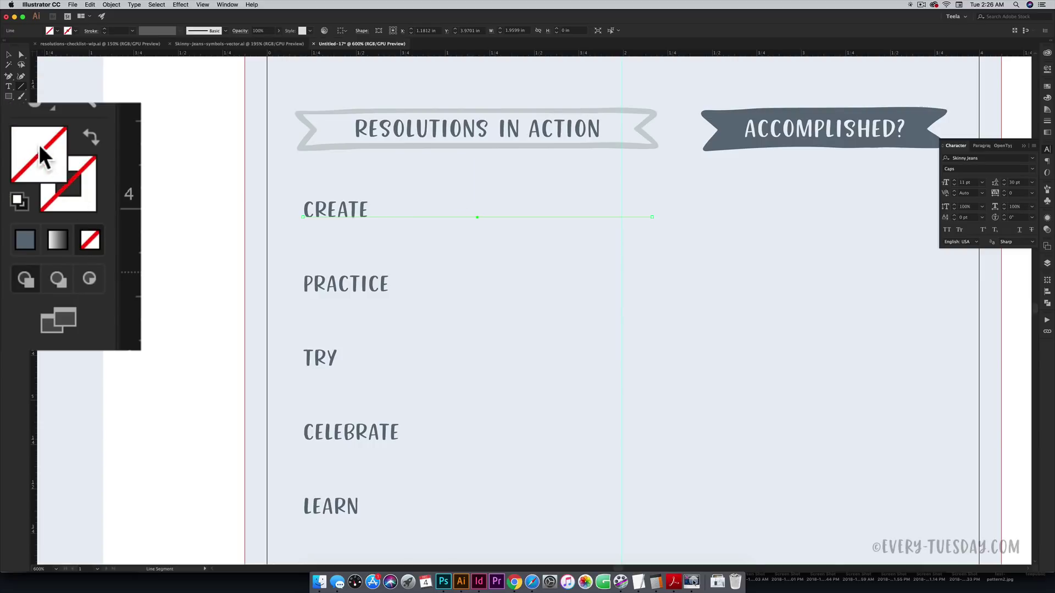
- Give the line's stroke the RESOLUTIONS IN ACTION banner's light grey using Shift-Eyedropper
{"action": "left_click", "coordinate": [87, 192]}
{"action": "scroll", "coordinate": [422, 249], "scroll_direction": "up", "scroll_amount": 5}
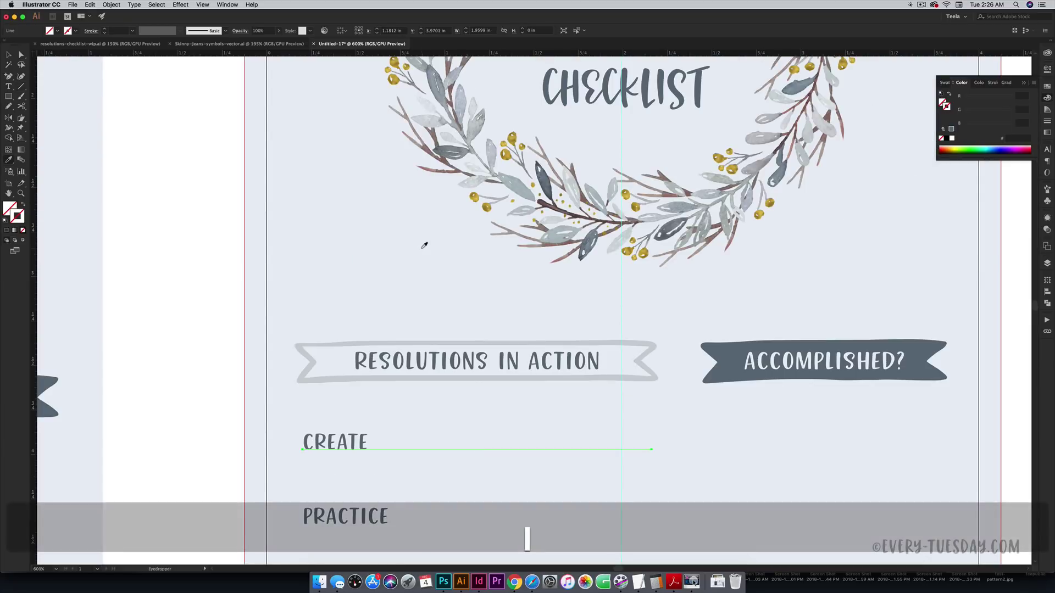
{"action": "key", "text": "super+minus"}
{"action": "key", "text": "super+minus"}
{"action": "key", "text": "i"}
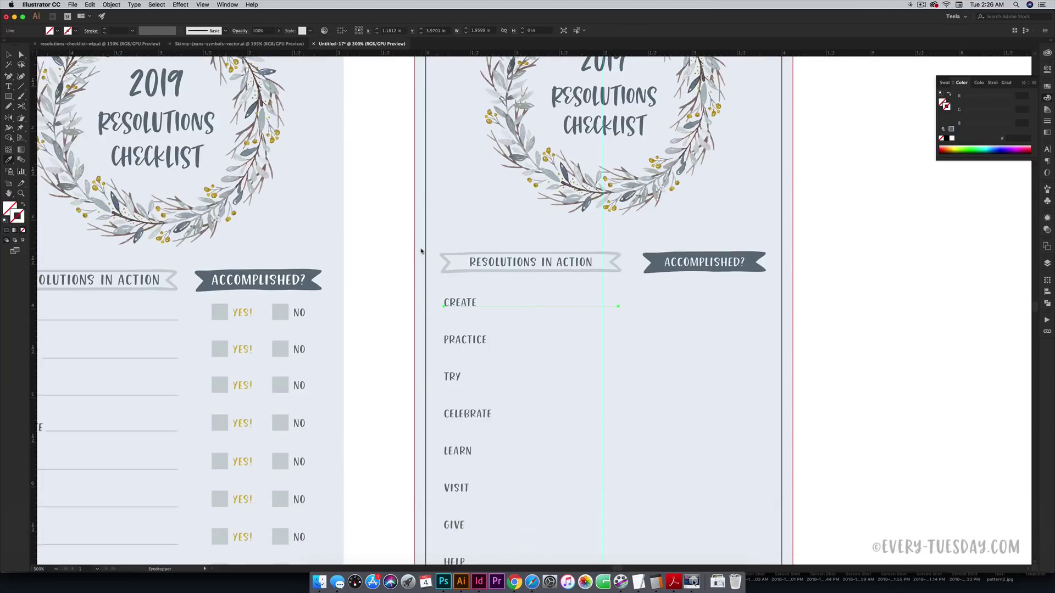
{"action": "key", "text": "shift"}
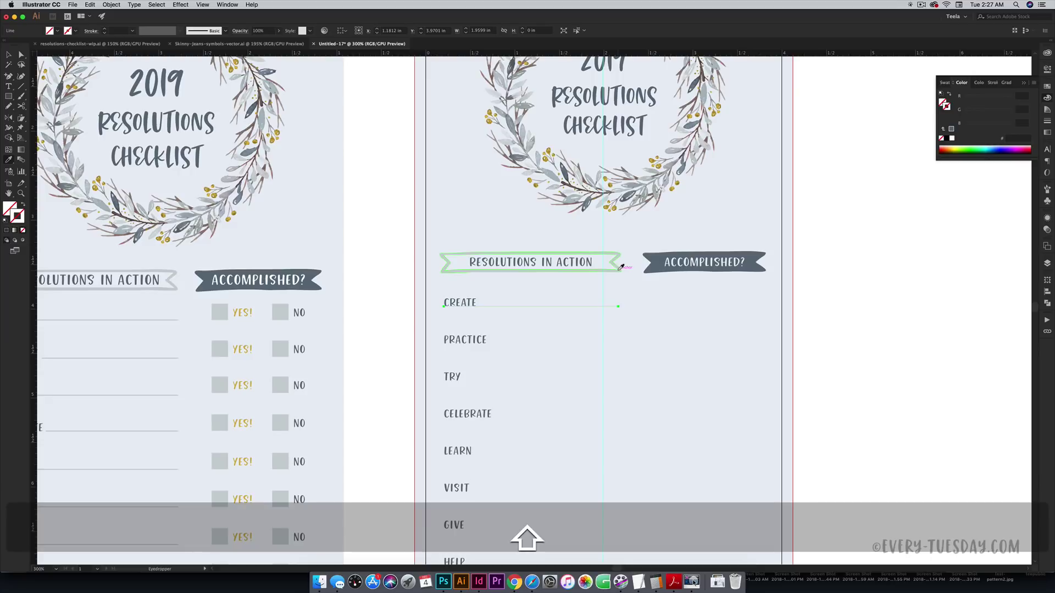
{"action": "left_click", "coordinate": [623, 268], "text": "shift"}
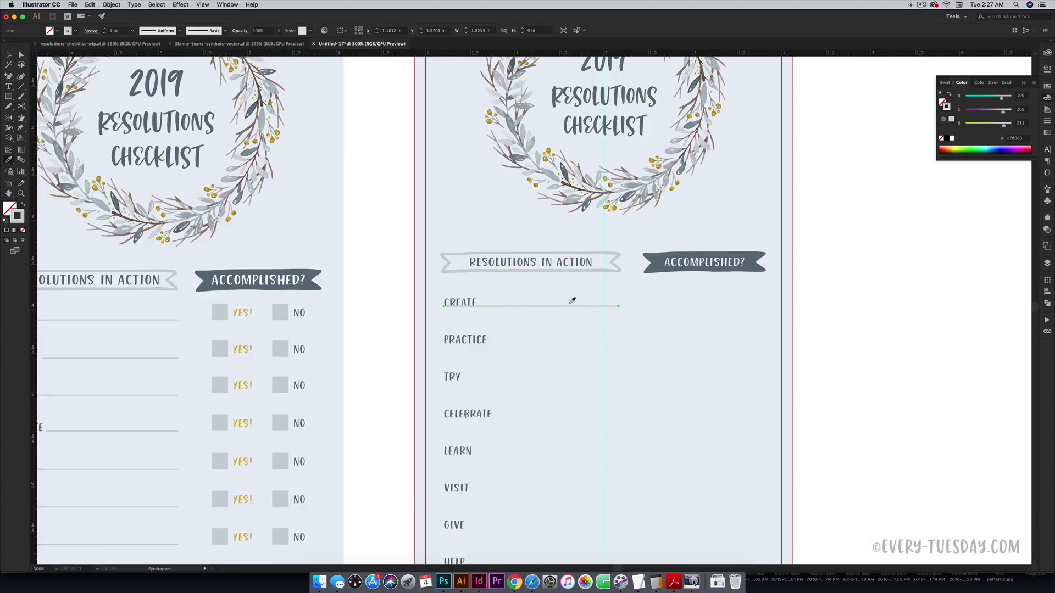
{"action": "key", "text": "super+equal"}
{"action": "key", "text": "super+equal"}
{"action": "key", "text": "super+equal"}
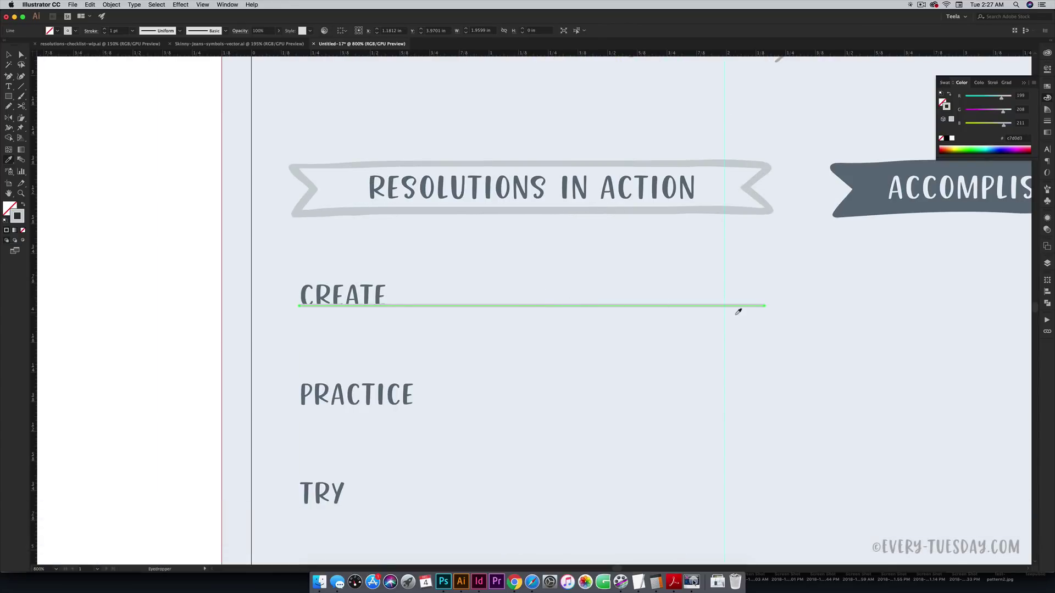
- Set the line's stroke weight to 0.5 pt with Round Cap and Round Join
{"action": "left_click", "coordinate": [1047, 122]}
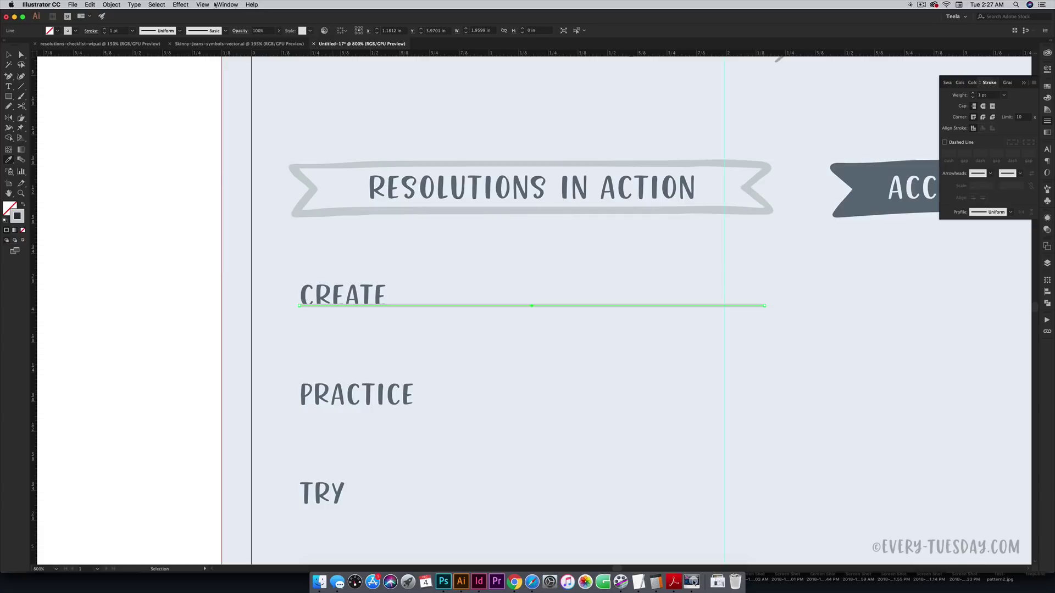
{"action": "left_click", "coordinate": [238, 4]}
{"action": "left_click", "coordinate": [664, 12]}
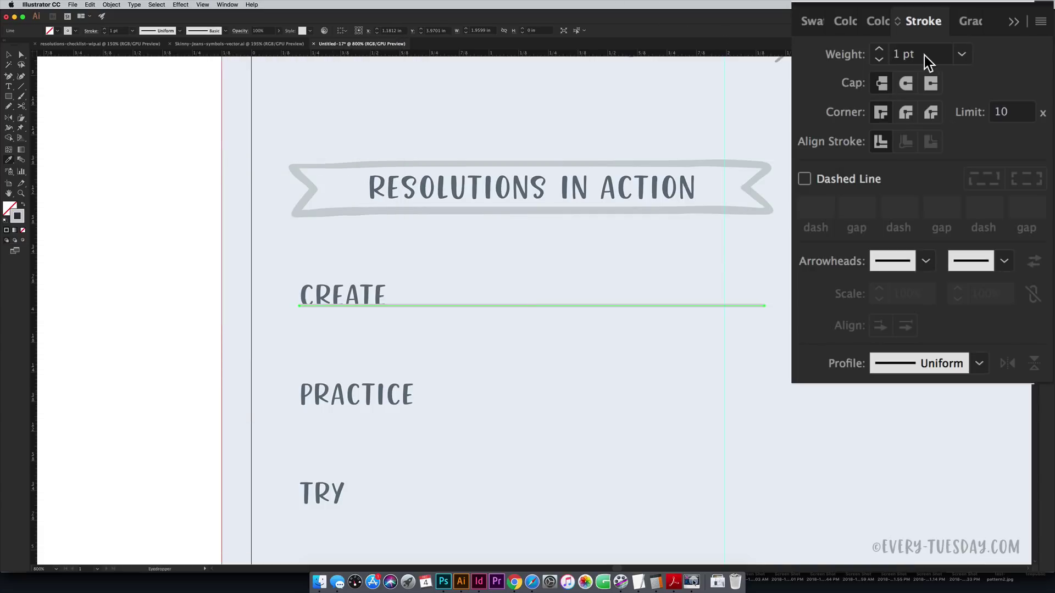
{"action": "left_click", "coordinate": [924, 55]}
{"action": "type", "text": ".5"}
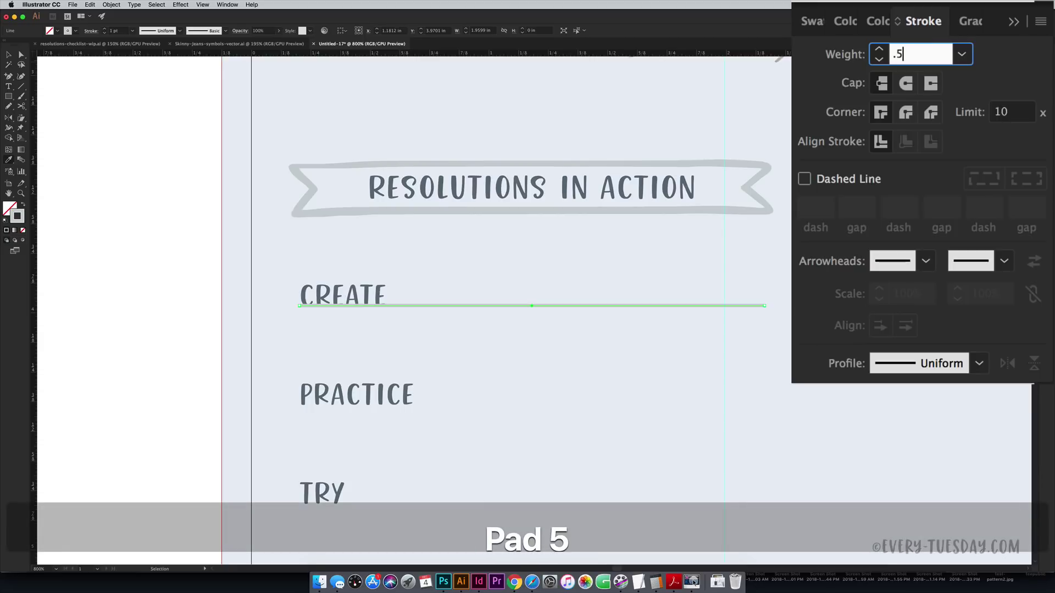
{"action": "key", "text": "Return"}
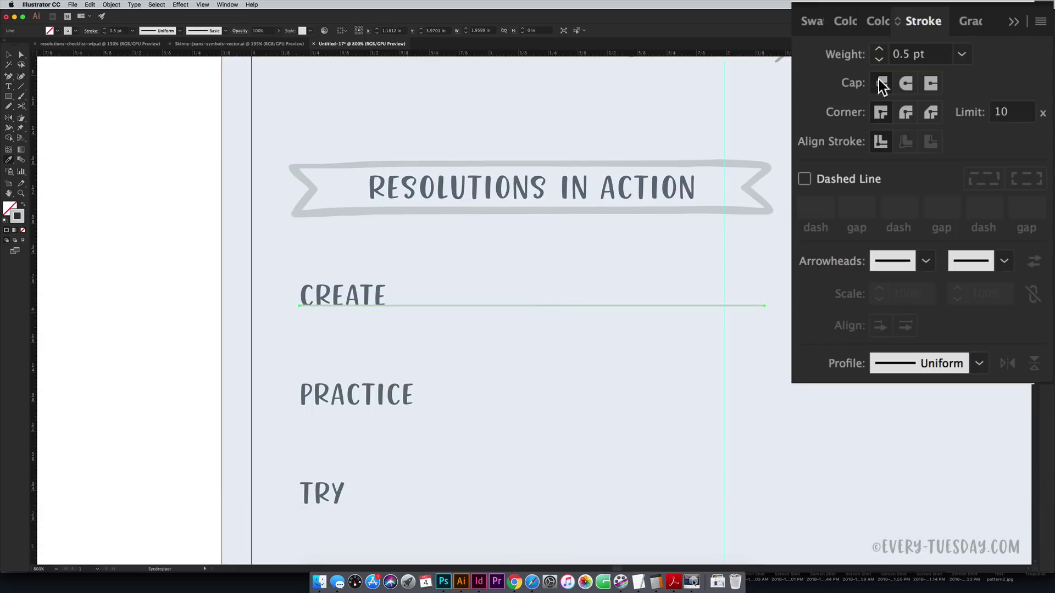
{"action": "left_click", "coordinate": [907, 83]}
{"action": "left_click", "coordinate": [906, 112]}
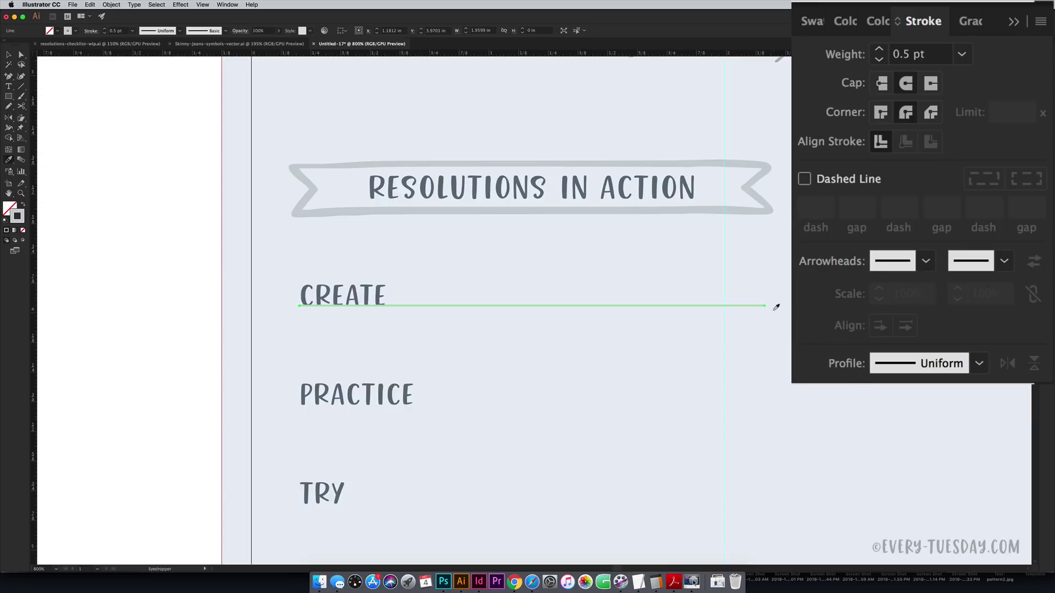
{"action": "key", "text": "z"}
{"action": "left_click_drag", "start_coordinate": [760, 298], "coordinate": [965, 433]}
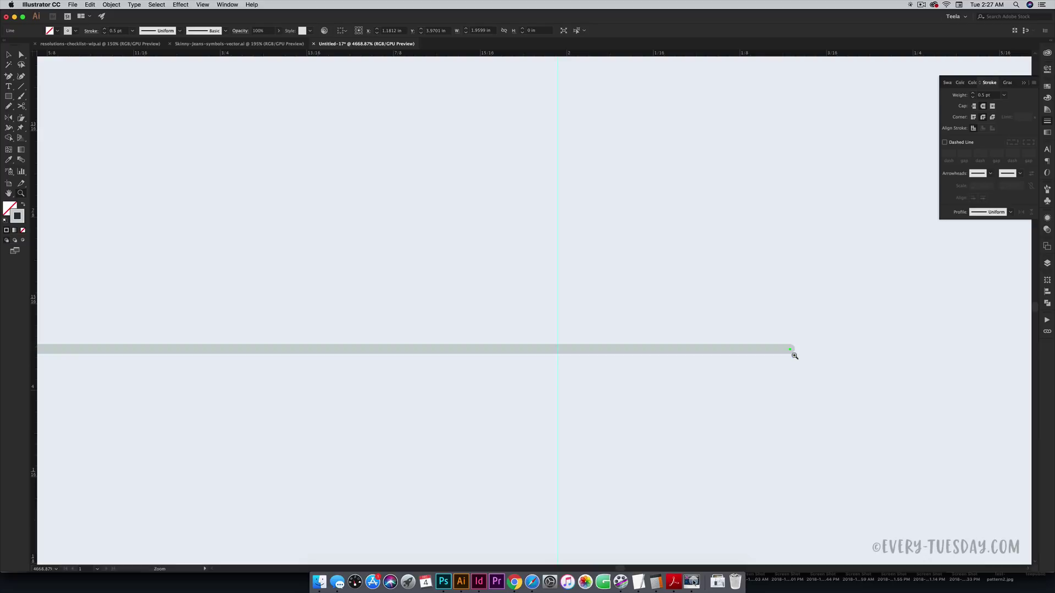
- Alt-Shift-drag a copy of the CREATE line straight down under ORGANIZE
{"action": "key", "text": "super+minus"}
{"action": "key", "text": "super+minus"}
{"action": "key", "text": "super+minus"}
{"action": "key", "text": "super+minus"}
{"action": "key", "text": "super+minus"}
{"action": "key", "text": "super+minus"}
{"action": "key", "text": "super+minus"}
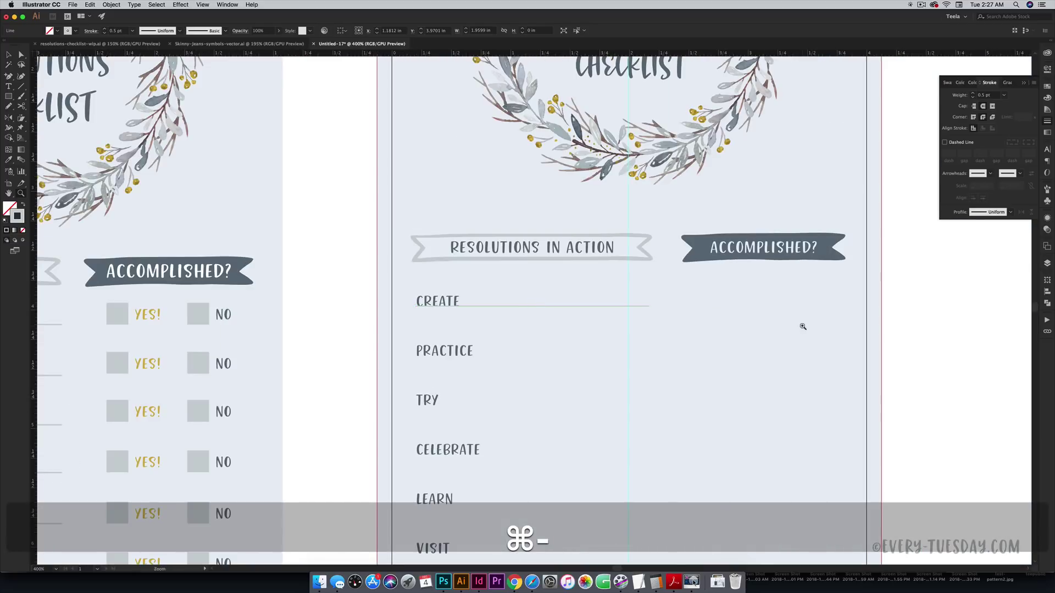
{"action": "key", "text": "space"}
{"action": "left_click_drag", "start_coordinate": [608, 385], "coordinate": [610, 174]}
{"action": "key", "text": "v"}
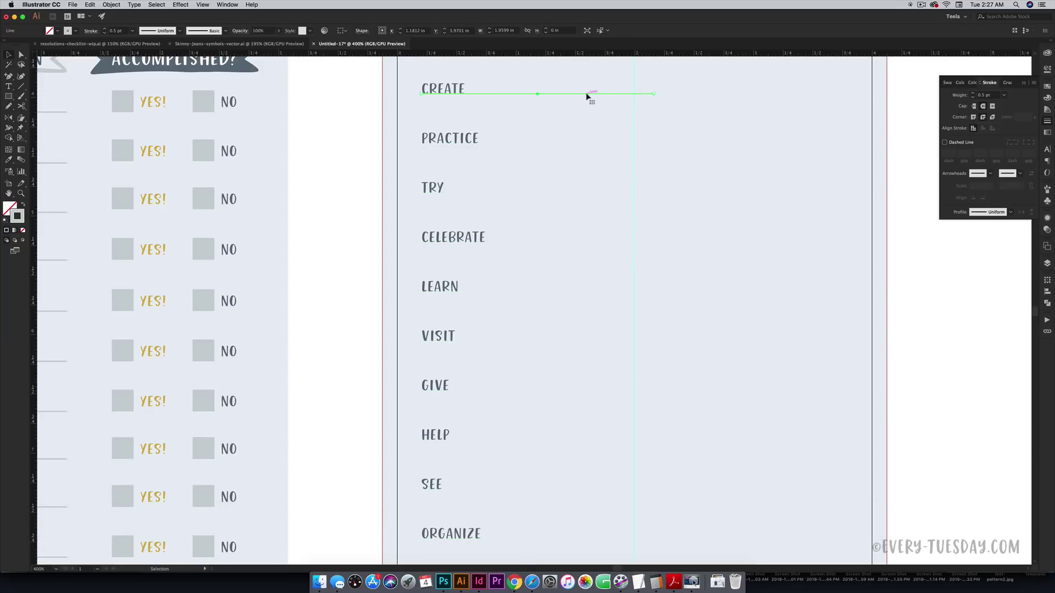
{"action": "key", "text": "alt"}
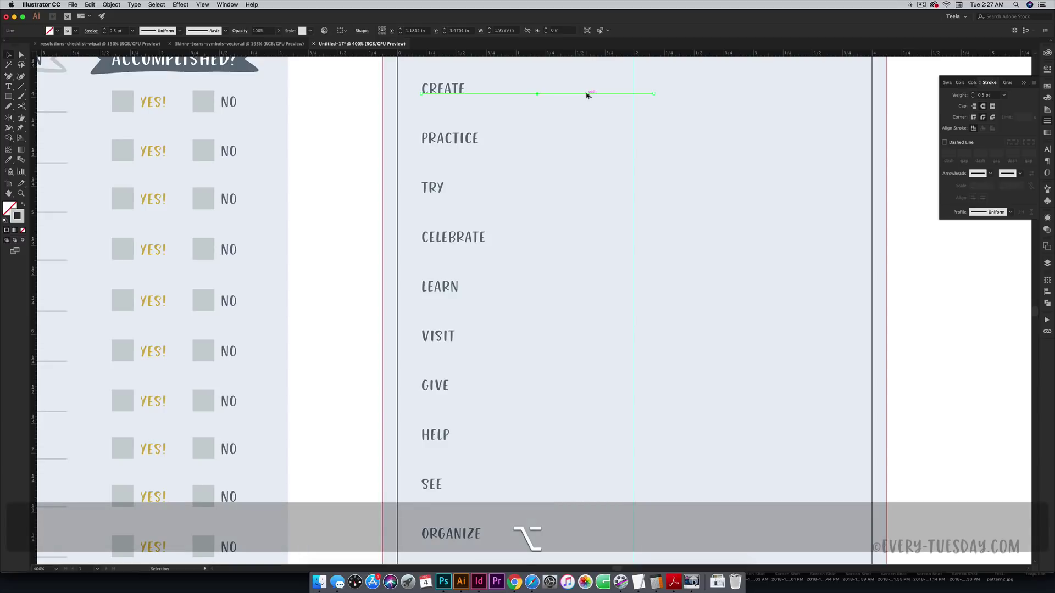
{"action": "left_click_drag", "start_coordinate": [584, 97], "coordinate": [577, 543]}
{"action": "key", "text": "shift"}
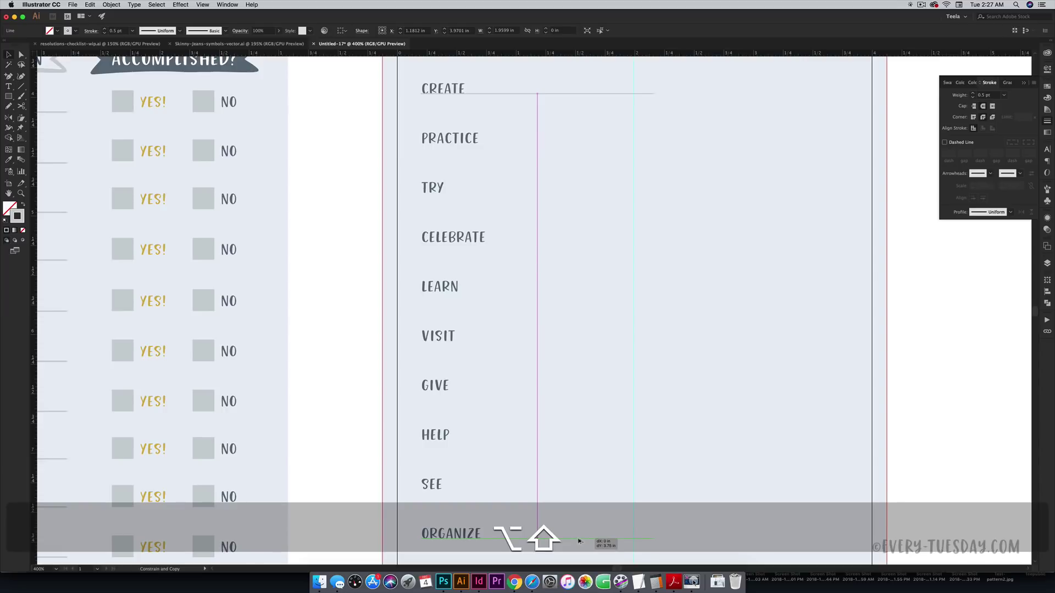
{"action": "left_click_drag", "start_coordinate": [578, 542], "coordinate": [577, 537]}
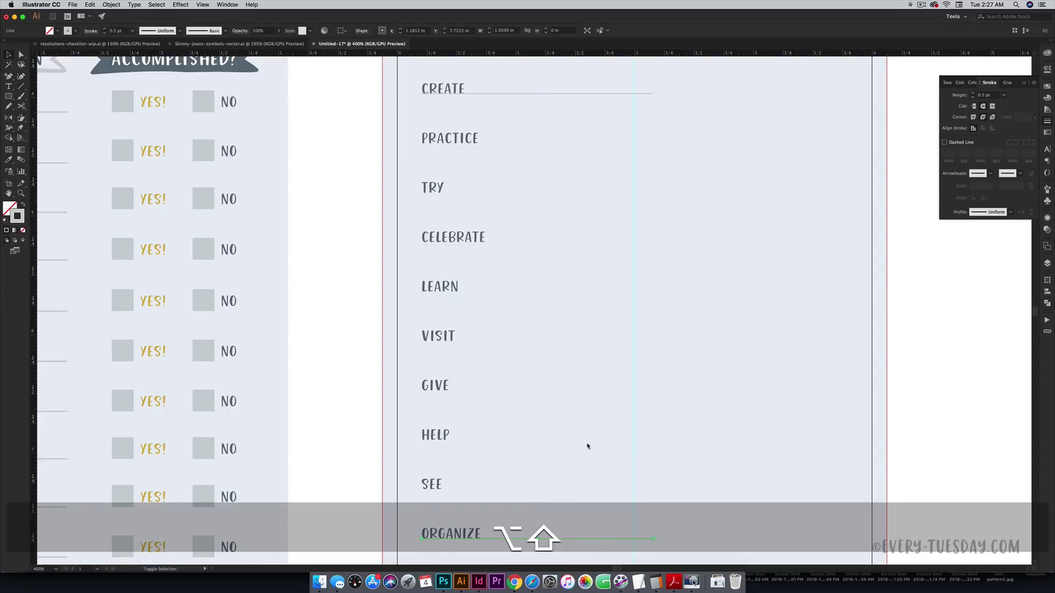
- Zoom in to check the ORGANIZE line's alignment, then return to the banners and CREATE row
{"action": "scroll", "coordinate": [591, 426], "scroll_direction": "down", "scroll_amount": 5}
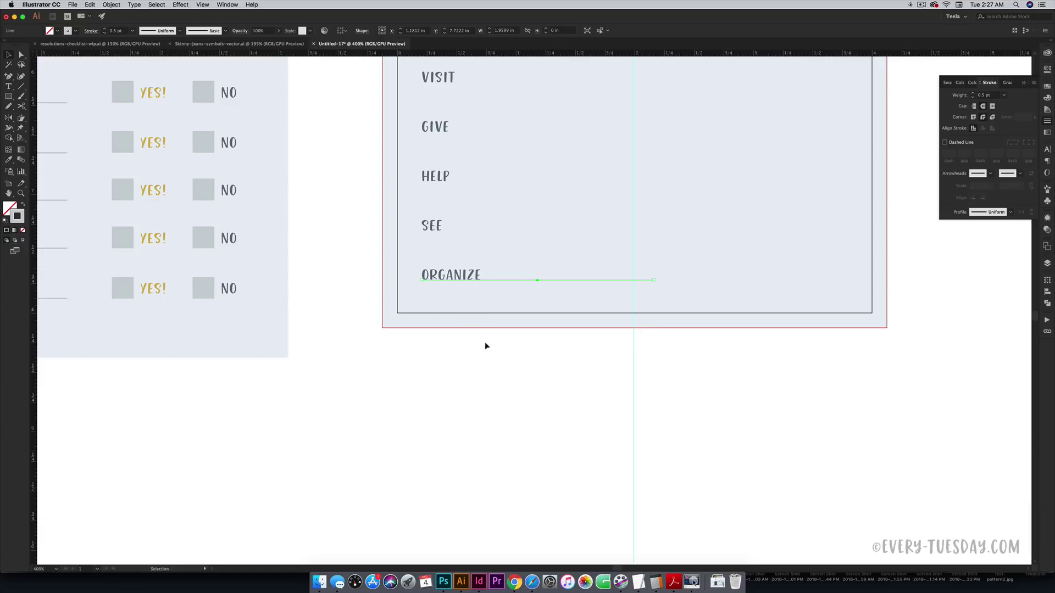
{"action": "key", "text": "z"}
{"action": "left_click_drag", "start_coordinate": [409, 264], "coordinate": [459, 296]}
{"action": "key", "text": "space"}
{"action": "left_click_drag", "start_coordinate": [657, 212], "coordinate": [653, 322]}
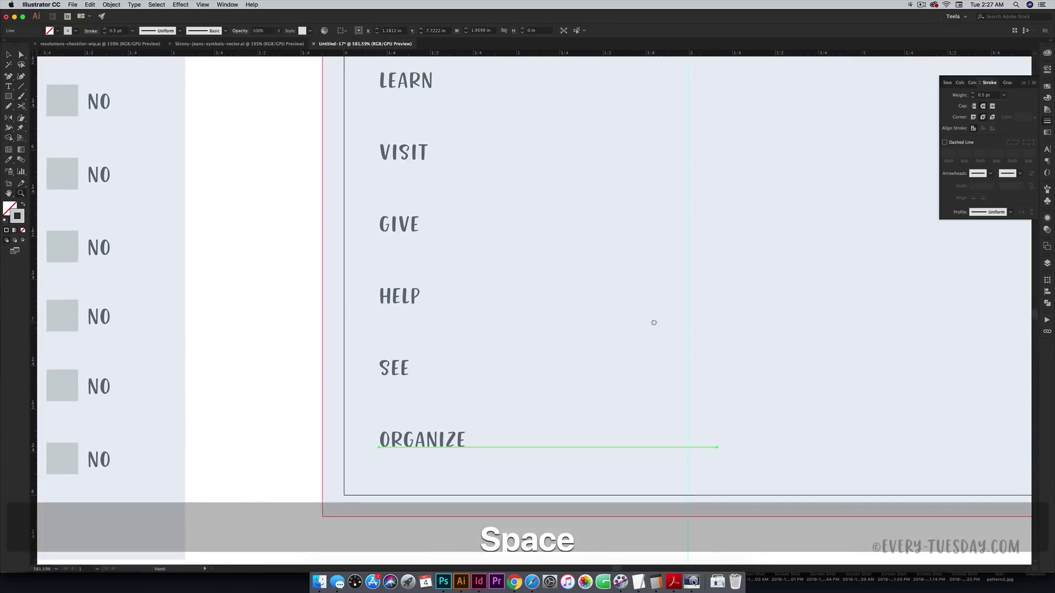
{"action": "key", "text": "super+minus"}
{"action": "key", "text": "super+minus"}
{"action": "key", "text": "space"}
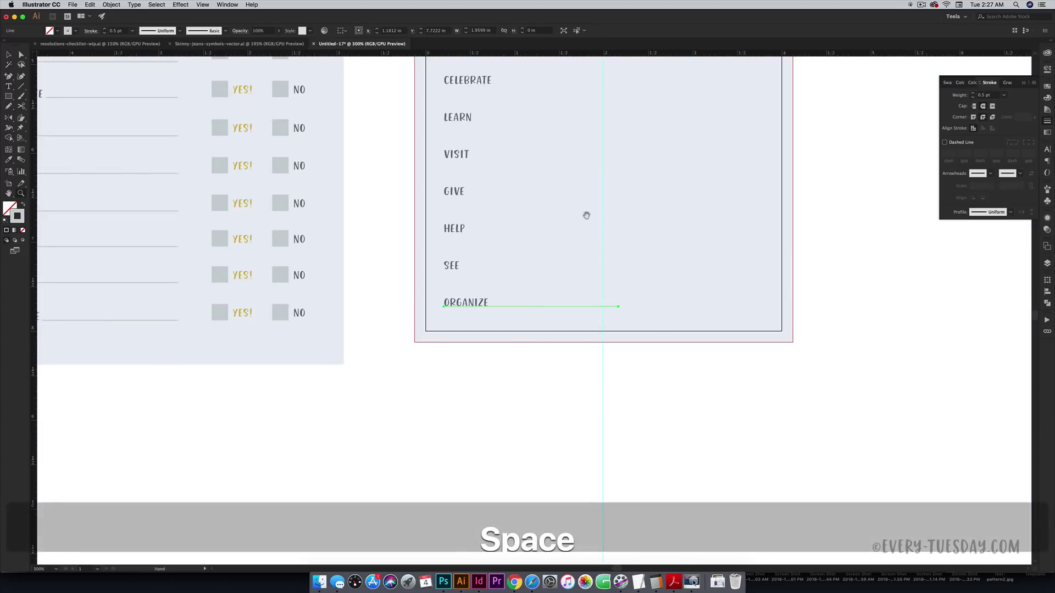
{"action": "left_click_drag", "start_coordinate": [586, 215], "coordinate": [586, 361]}
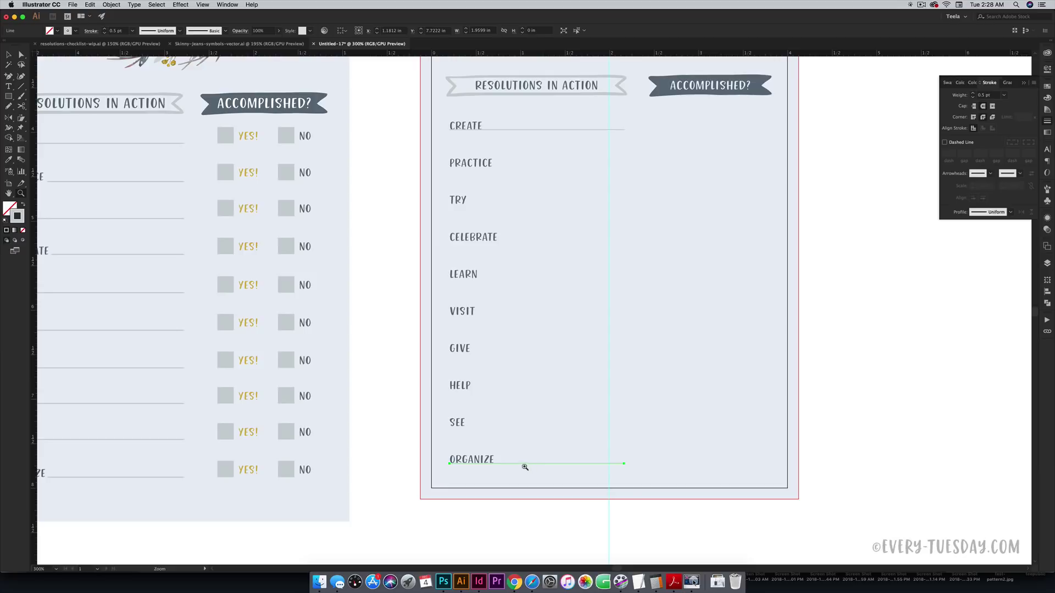
{"action": "key", "text": "super+z"}
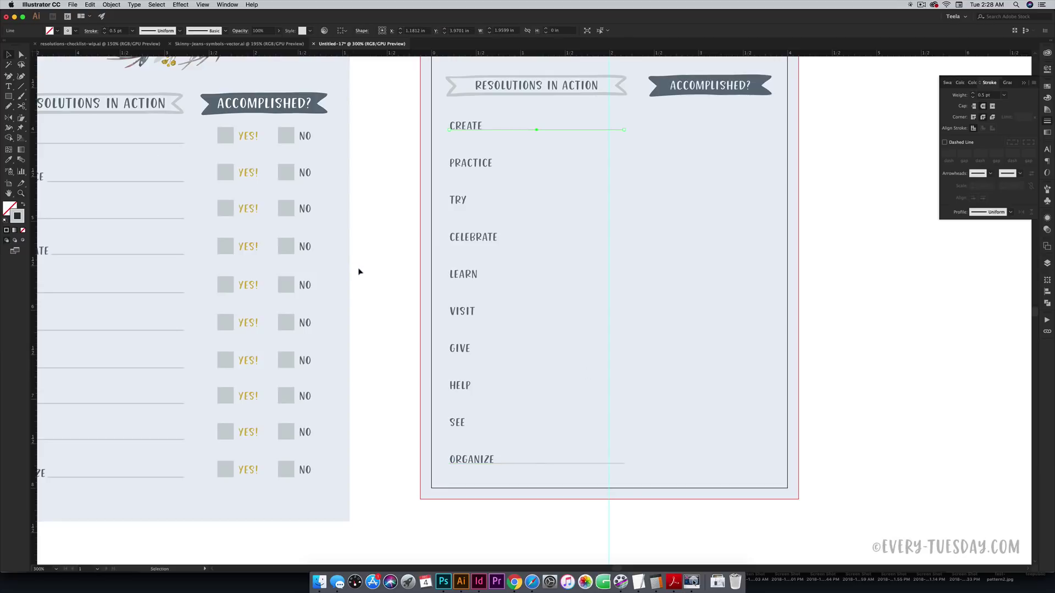
- Set the Blend tool to 8 Specified Steps and blend the CREATE line to the ORGANIZE line
{"action": "left_click", "coordinate": [376, 271]}
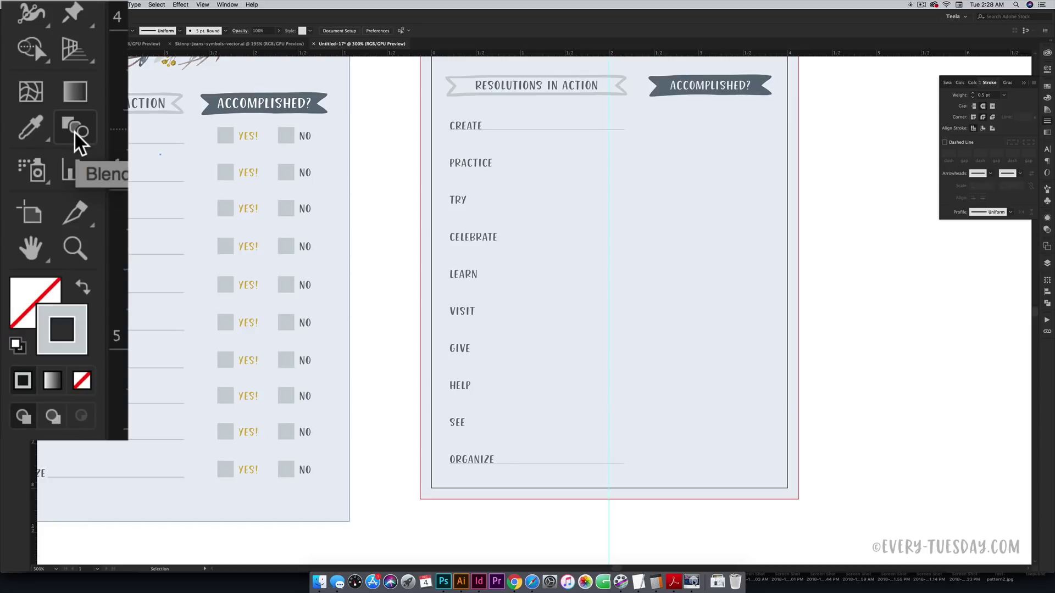
{"action": "double_click", "coordinate": [21, 160]}
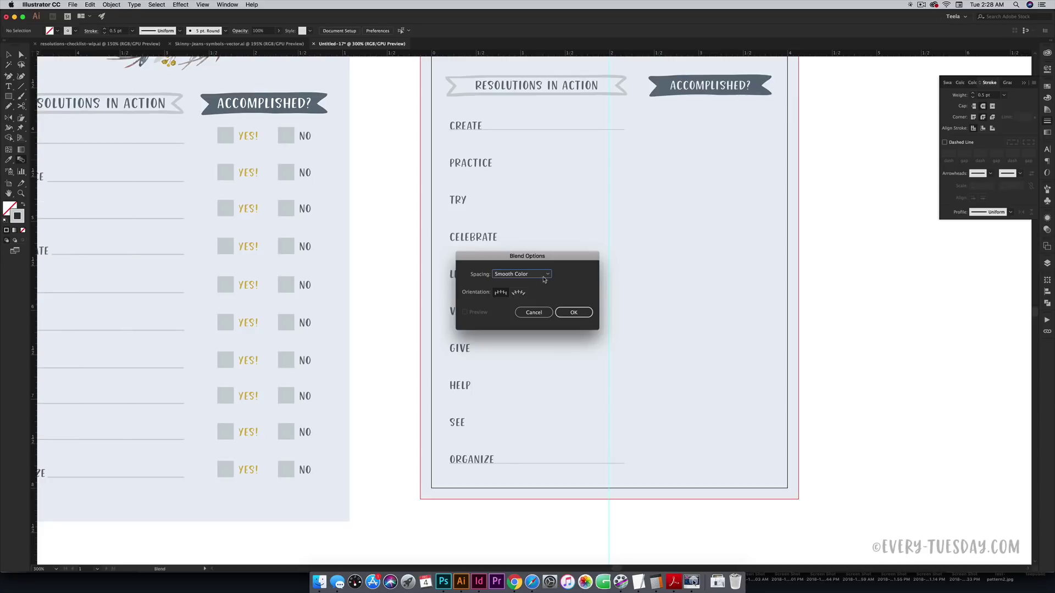
{"action": "left_click", "coordinate": [506, 252]}
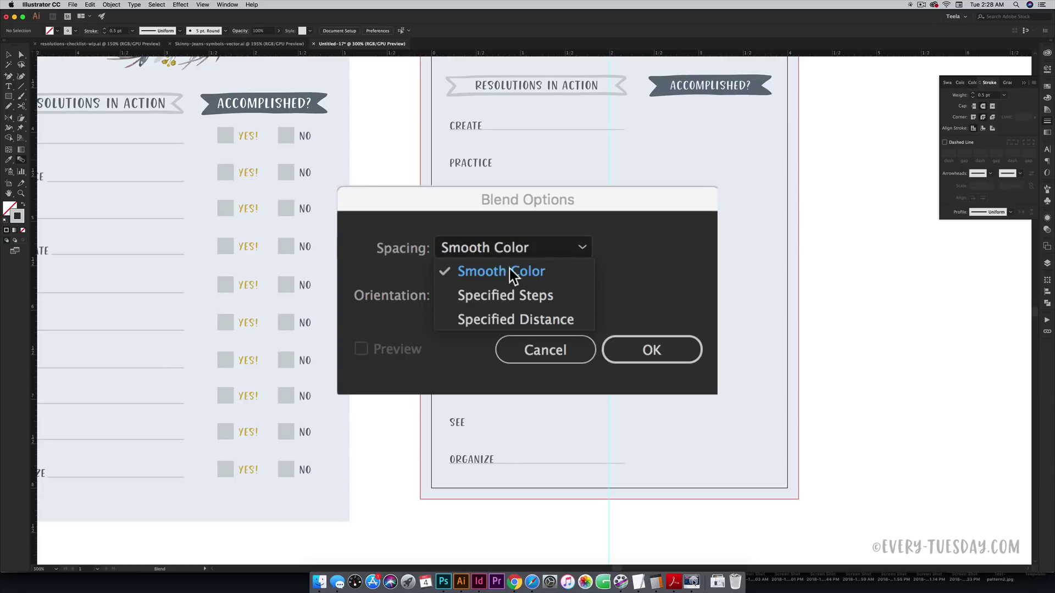
{"action": "left_click", "coordinate": [509, 293]}
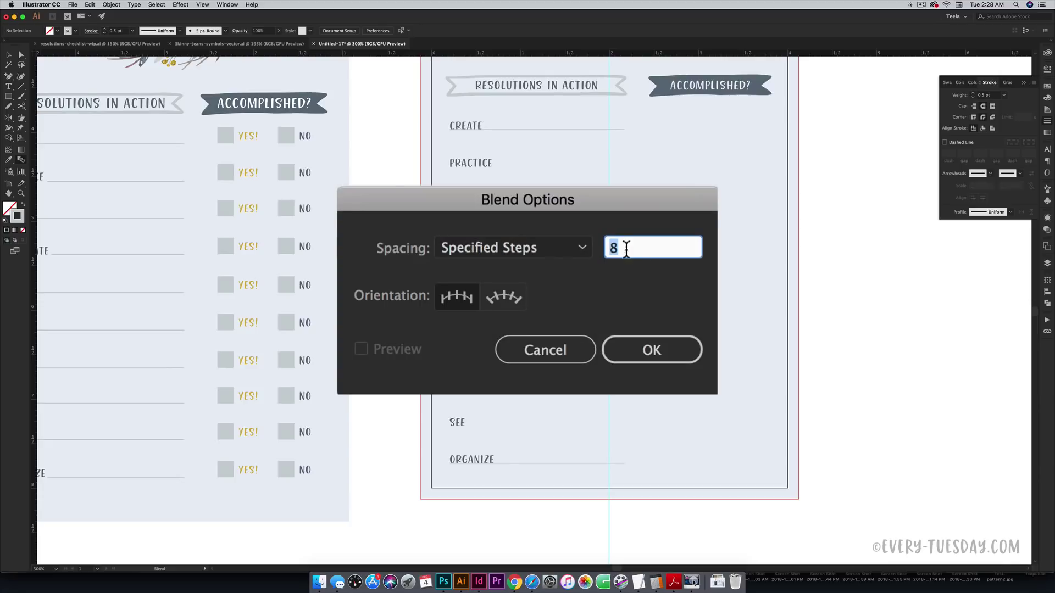
{"action": "left_click", "coordinate": [654, 351]}
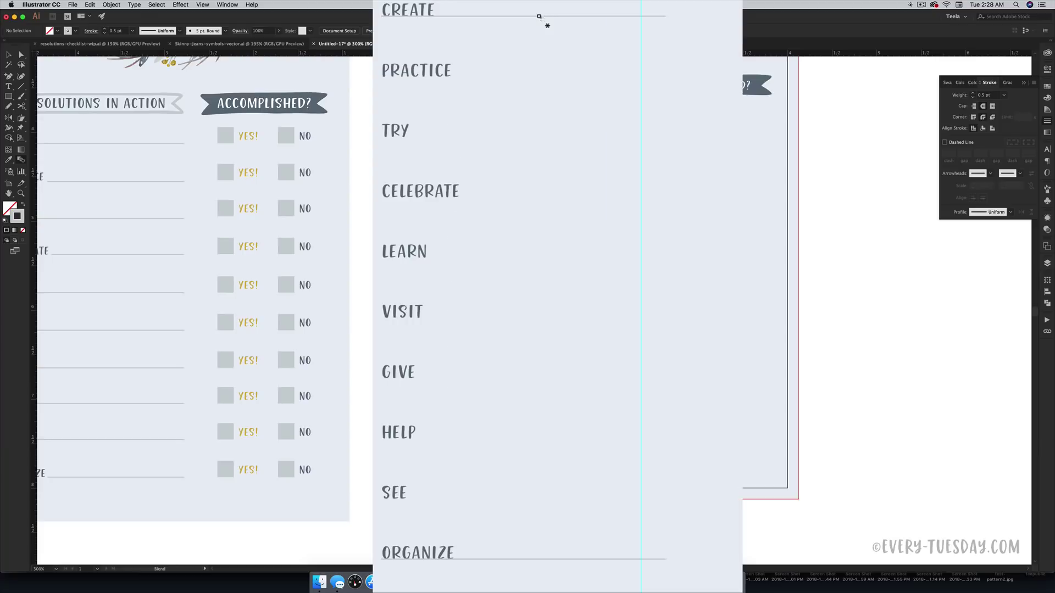
{"action": "left_click", "coordinate": [538, 16]}
{"action": "left_click", "coordinate": [541, 465]}
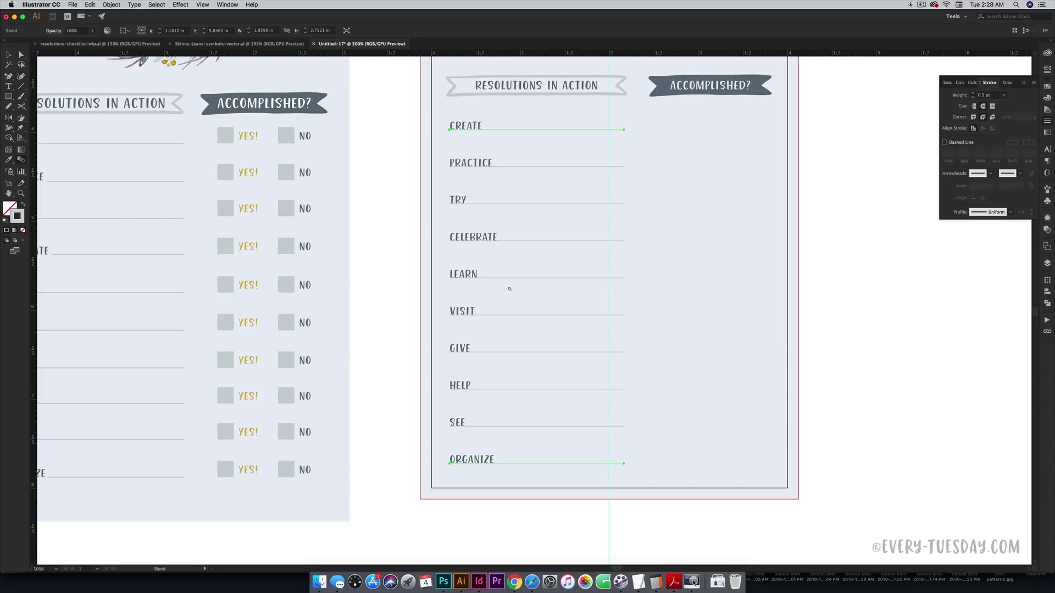
- Expand the blend with Object > Expand and ungroup the resulting lines
{"action": "scroll", "coordinate": [509, 289], "scroll_direction": "left", "scroll_amount": 5}
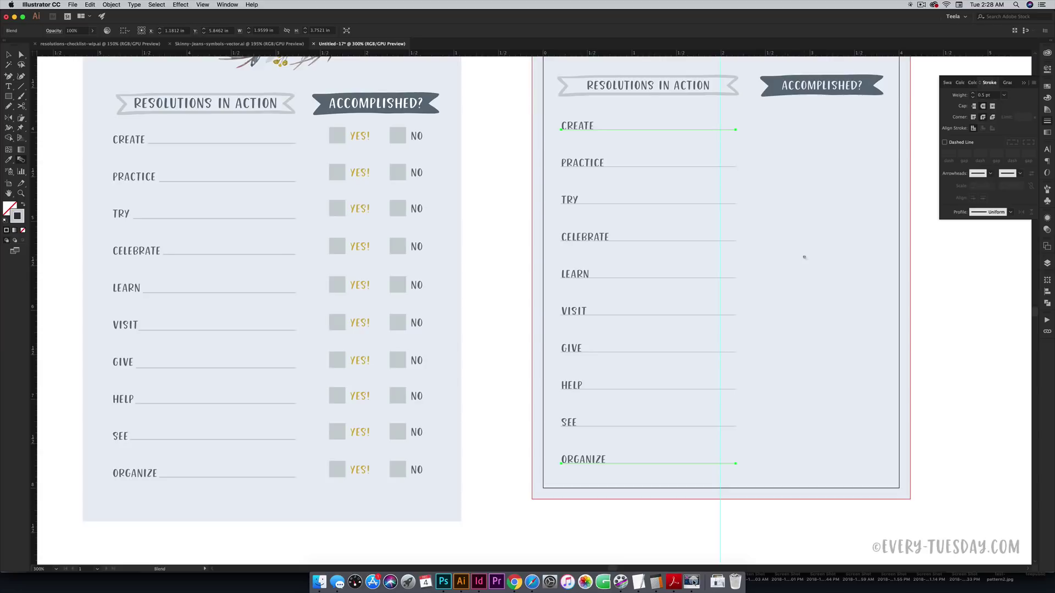
{"action": "key", "text": "v"}
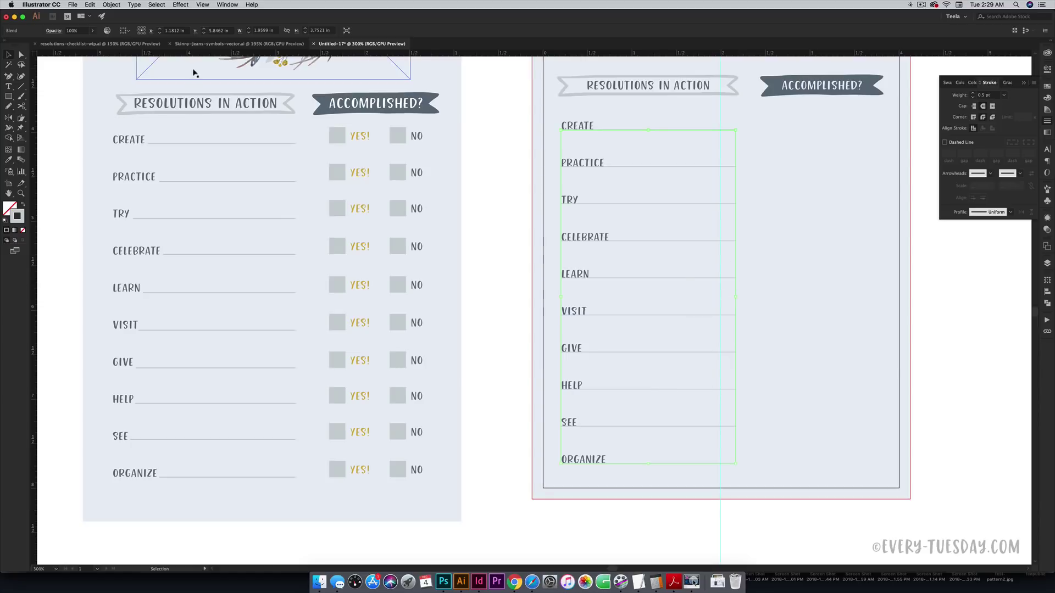
{"action": "left_click", "coordinate": [110, 4]}
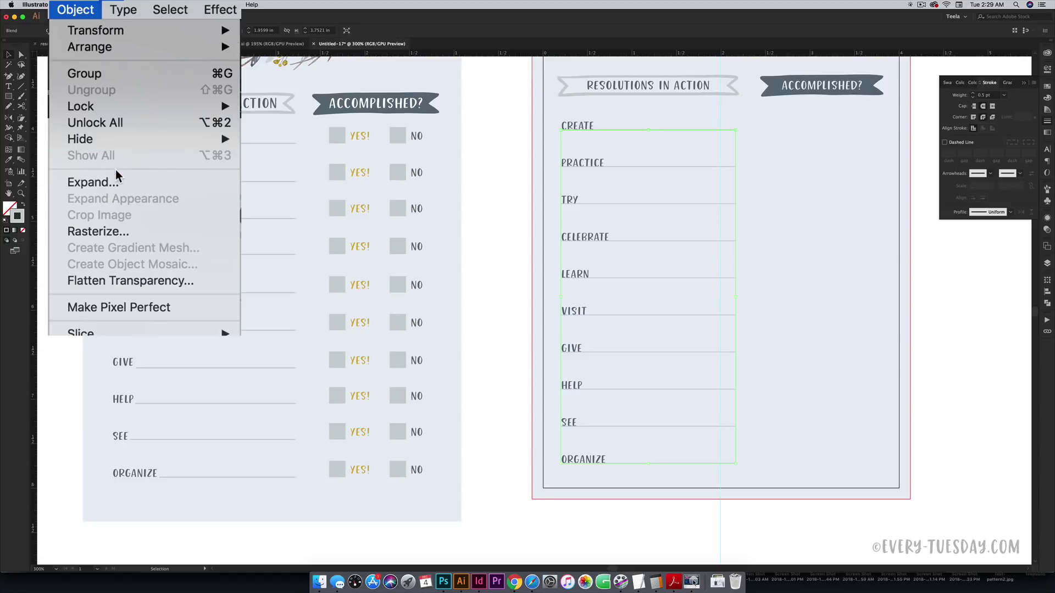
{"action": "left_click", "coordinate": [190, 190]}
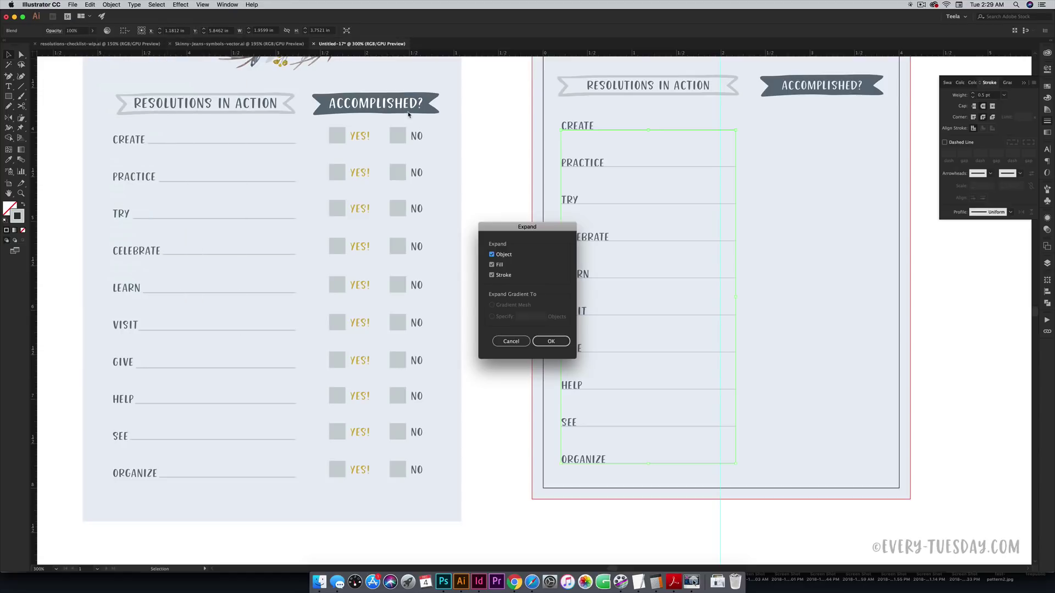
{"action": "left_click", "coordinate": [551, 341]}
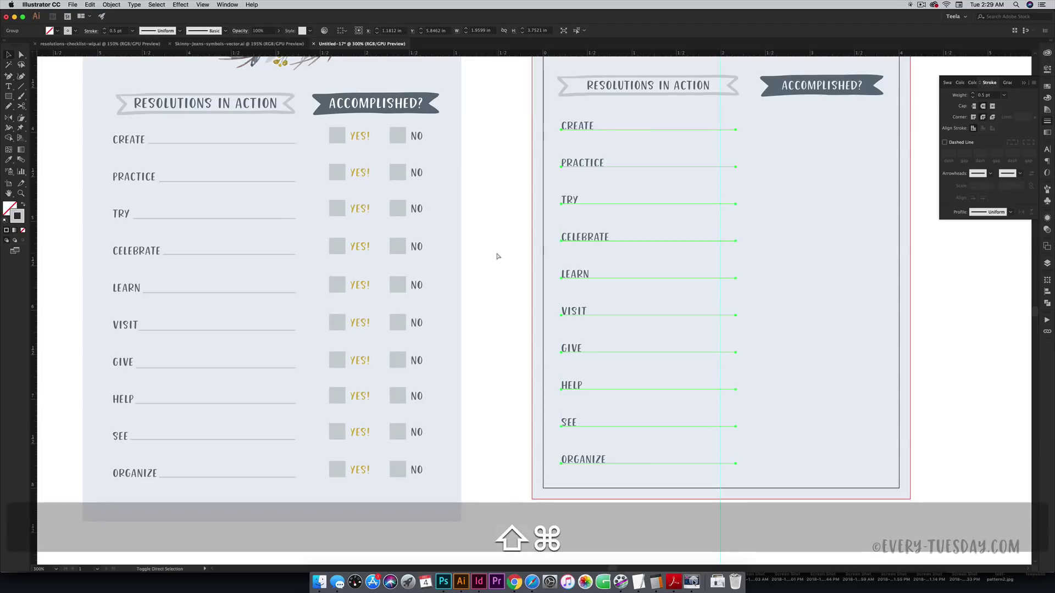
{"action": "key", "text": "super+shift+g"}
- Confirm the lines are separate by selecting the CREATE, PRACTICE, TRY, CELEBRATE and LEARN lines individually
{"action": "left_click", "coordinate": [647, 115]}
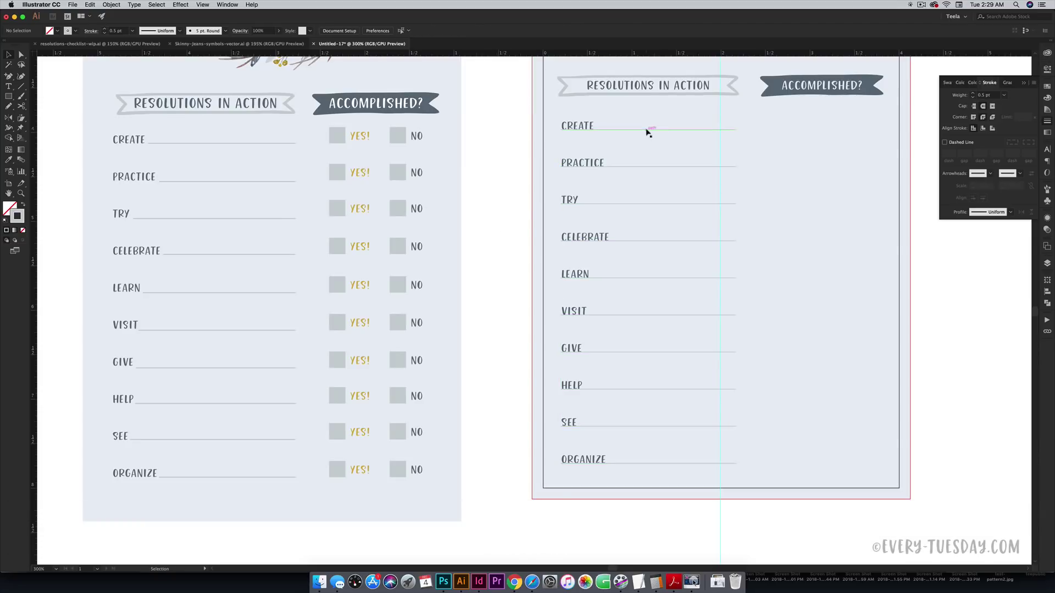
{"action": "left_click", "coordinate": [648, 130]}
{"action": "left_click", "coordinate": [659, 167]}
{"action": "left_click", "coordinate": [658, 204]}
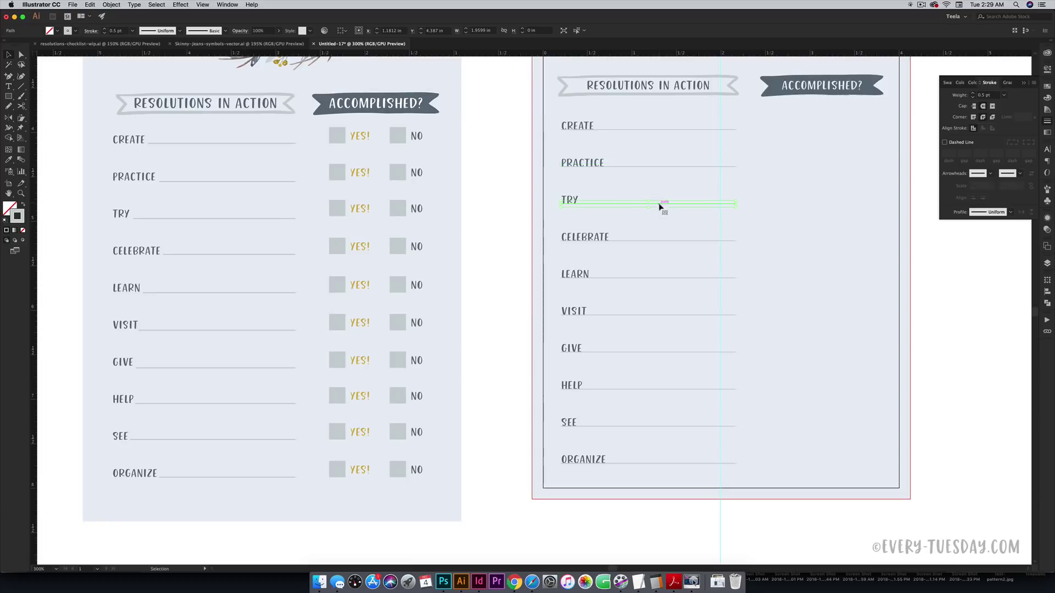
{"action": "left_click", "coordinate": [661, 242]}
{"action": "left_click", "coordinate": [653, 278]}
- Move the CREATE and PRACTICE lines' left endpoints so each starts just past its word
{"action": "key", "text": "super+equal"}
{"action": "key", "text": "super+equal"}
{"action": "key", "text": "super+equal"}
{"action": "key", "text": "super+equal"}
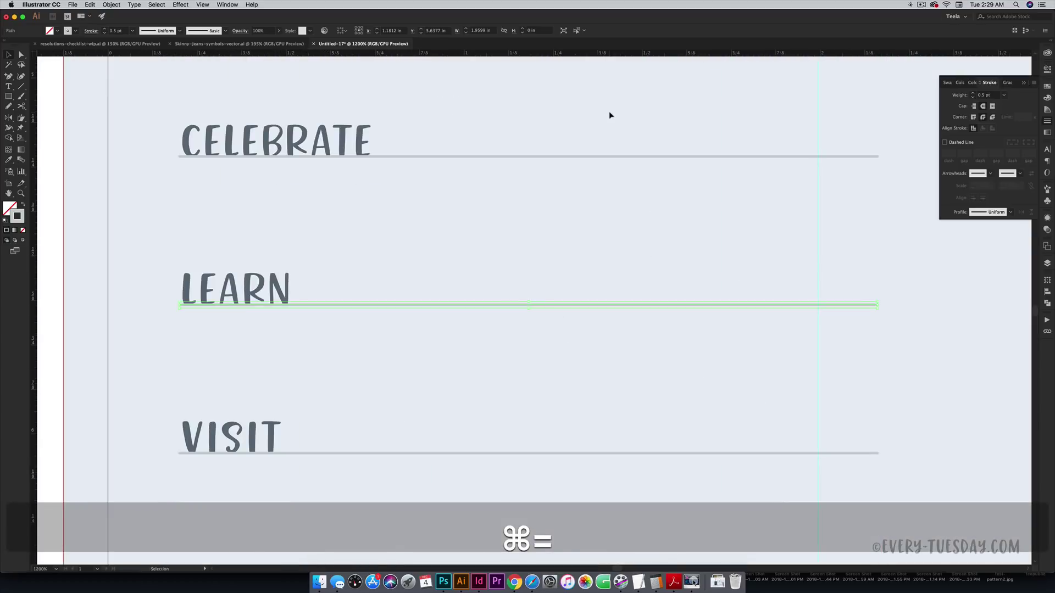
{"action": "key", "text": "space"}
{"action": "scroll", "coordinate": [501, 216], "scroll_direction": "up", "scroll_amount": 15}
{"action": "scroll", "coordinate": [576, 336], "scroll_direction": "left", "scroll_amount": 5}
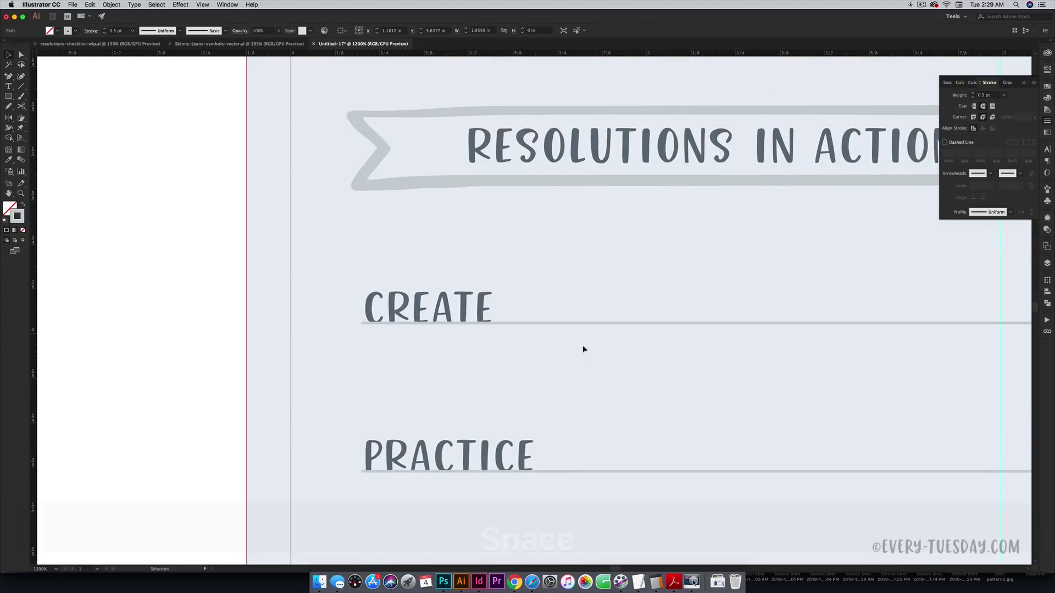
{"action": "left_click", "coordinate": [565, 324]}
{"action": "key", "text": "a"}
{"action": "left_click", "coordinate": [362, 325]}
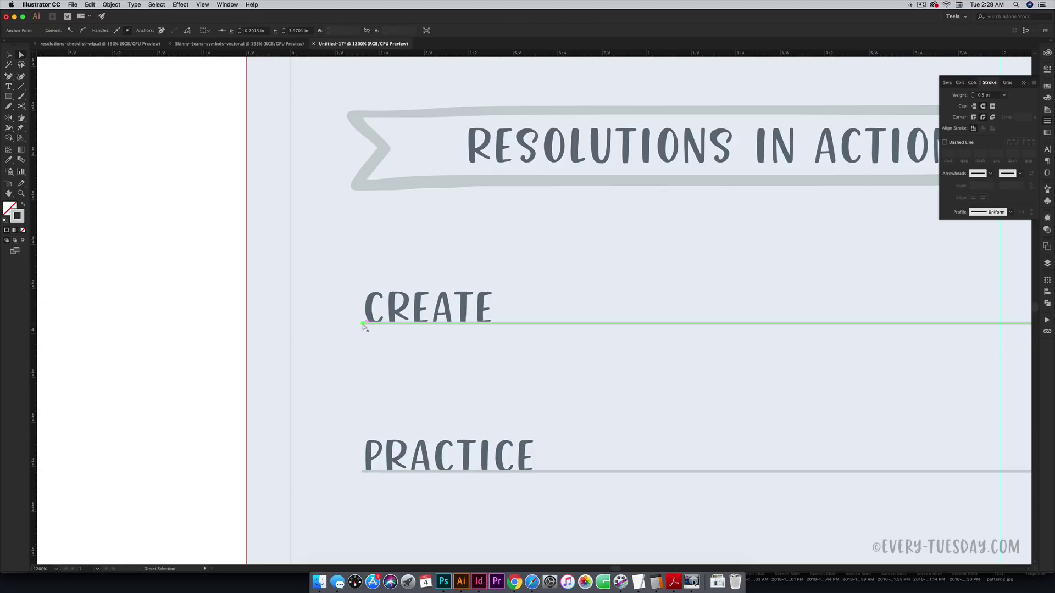
{"action": "left_click_drag", "start_coordinate": [363, 326], "coordinate": [500, 323]}
{"action": "key", "text": "shift"}
{"action": "scroll", "coordinate": [555, 382], "scroll_direction": "down", "scroll_amount": 3}
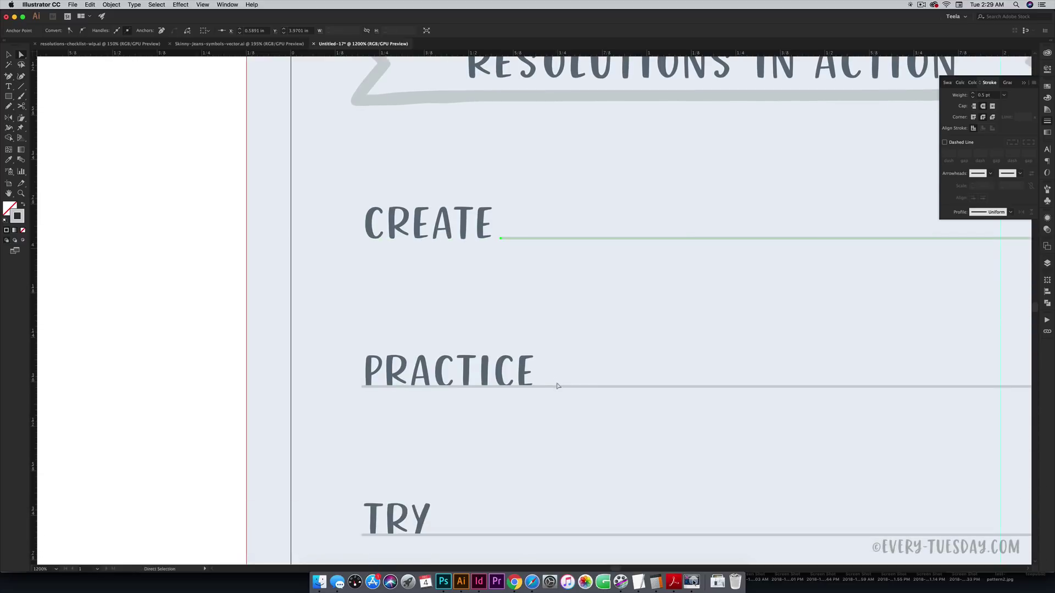
{"action": "left_click", "coordinate": [363, 387]}
{"action": "left_click_drag", "start_coordinate": [361, 390], "coordinate": [541, 387]}
- Shorten the TRY, CELEBRATE and remaining lines down to ORGANIZE, keeping each endpoint level
{"action": "scroll", "coordinate": [525, 414], "scroll_direction": "down", "scroll_amount": 3}
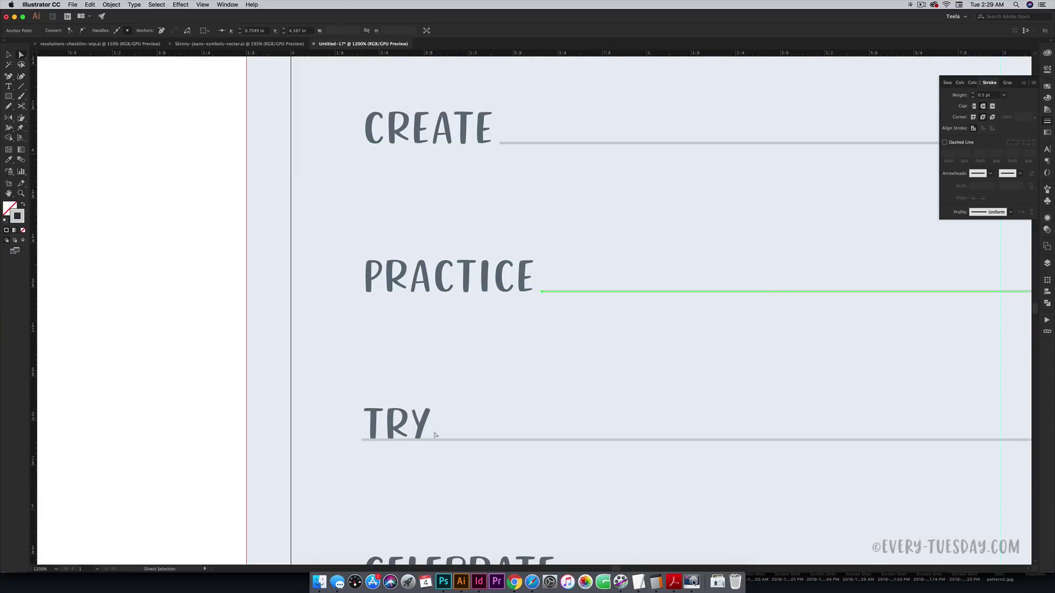
{"action": "left_click_drag", "start_coordinate": [363, 440], "coordinate": [437, 440]}
{"action": "key", "text": "shift"}
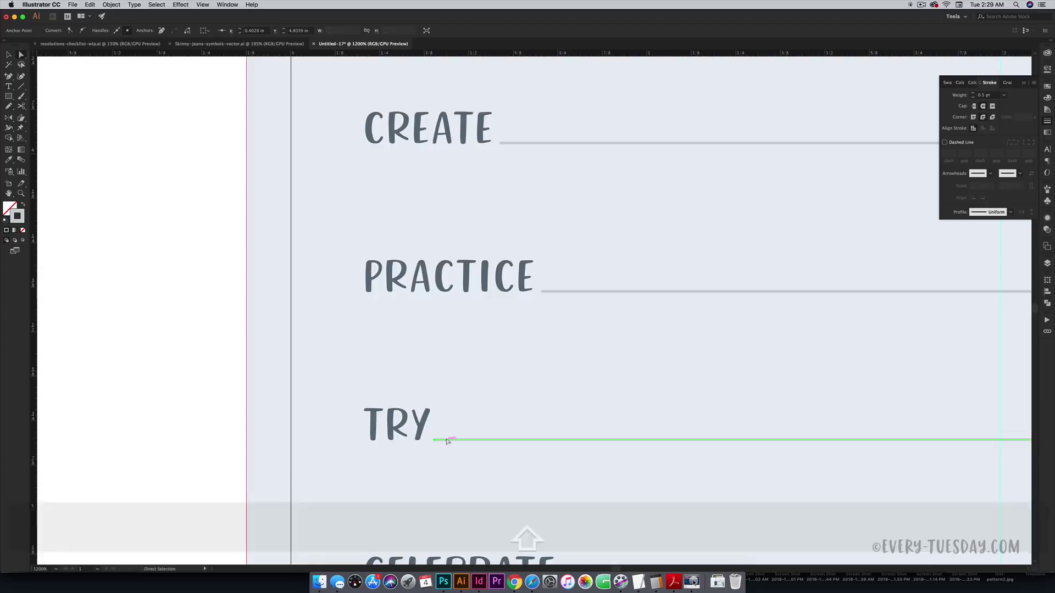
{"action": "scroll", "coordinate": [437, 440], "scroll_direction": "down", "scroll_amount": 3}
{"action": "left_click_drag", "start_coordinate": [363, 443], "coordinate": [479, 450]}
{"action": "key", "text": "shift"}
{"action": "scroll", "coordinate": [558, 448], "scroll_direction": "down", "scroll_amount": 3}
{"action": "scroll", "coordinate": [479, 449], "scroll_direction": "down", "scroll_amount": 6}
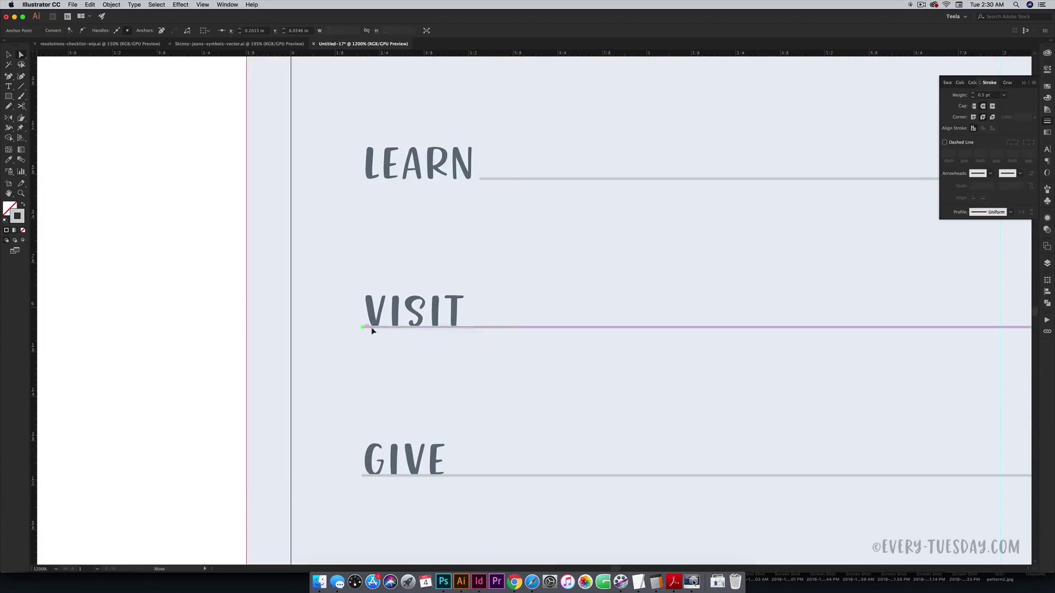
{"action": "left_click_drag", "start_coordinate": [362, 328], "coordinate": [468, 327]}
{"action": "left_click_drag", "start_coordinate": [362, 478], "coordinate": [452, 481]}
{"action": "scroll", "coordinate": [452, 481], "scroll_direction": "down", "scroll_amount": 6}
{"action": "scroll", "coordinate": [450, 473], "scroll_direction": "down", "scroll_amount": 2}
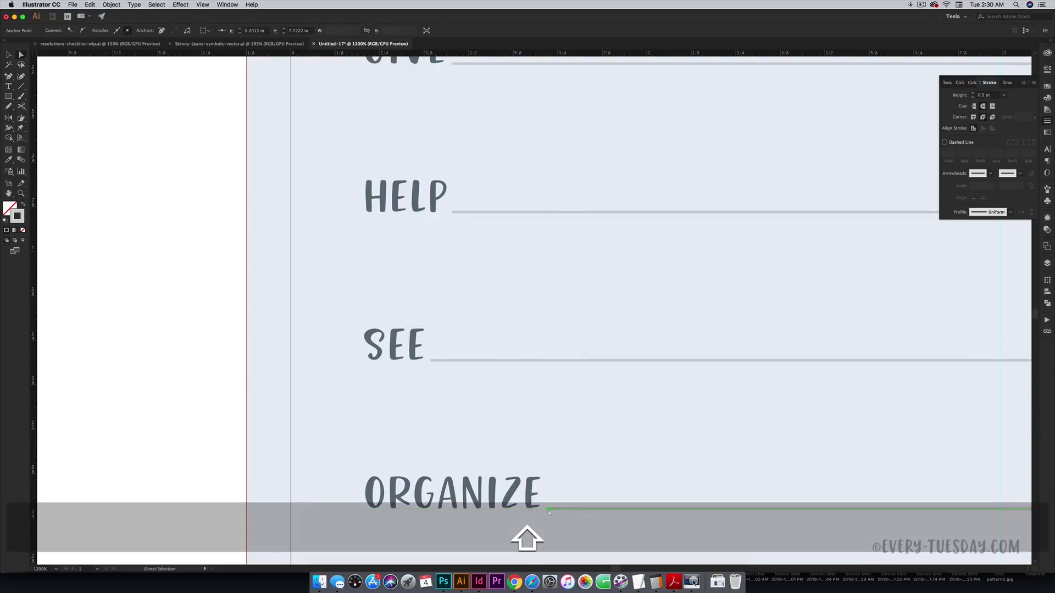
{"action": "key", "text": "super+minus"}
{"action": "key", "text": "super+minus"}
{"action": "key", "text": "super+minus"}
{"action": "key", "text": "super+minus"}
{"action": "key", "text": "v"}
{"action": "key", "text": "space"}
{"action": "left_click_drag", "start_coordinate": [625, 307], "coordinate": [653, 315]}
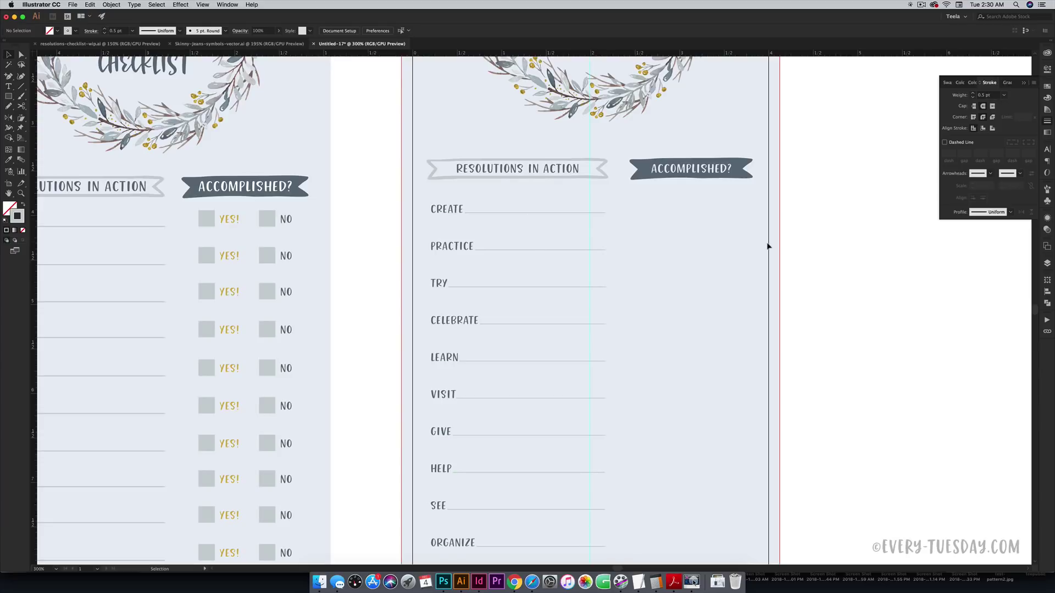
- Draw a small square beside CREATE under ACCOMPLISHED? and give it the banner's light grey
{"action": "scroll", "coordinate": [769, 242], "scroll_direction": "up", "scroll_amount": 3}
{"action": "scroll", "coordinate": [549, 249], "scroll_direction": "right", "scroll_amount": 4}
{"action": "scroll", "coordinate": [548, 251], "scroll_direction": "right", "scroll_amount": 2}
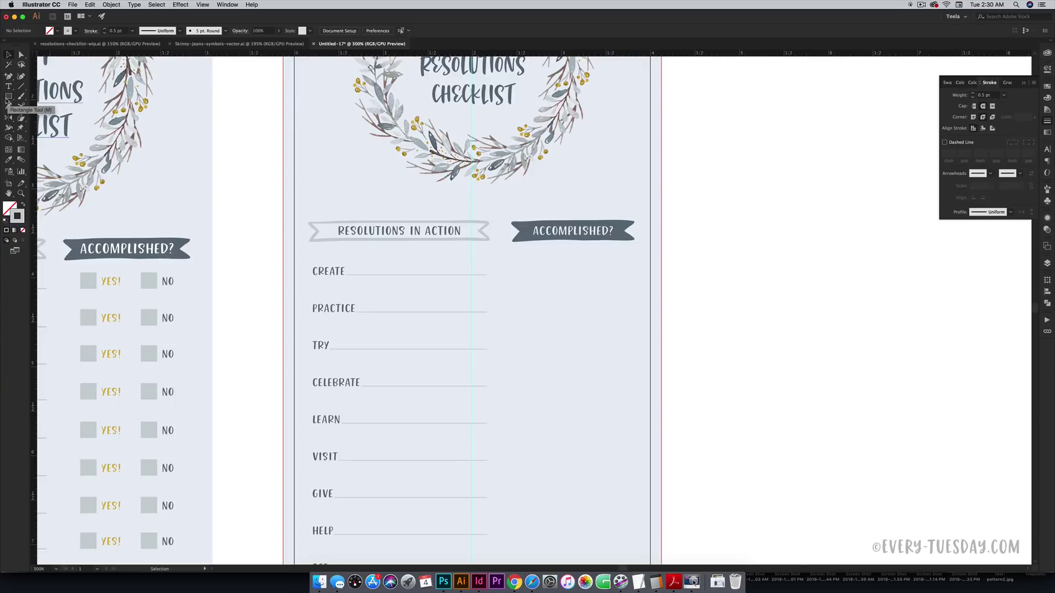
{"action": "left_click", "coordinate": [8, 97]}
{"action": "left_click_drag", "start_coordinate": [522, 257], "coordinate": [541, 276]}
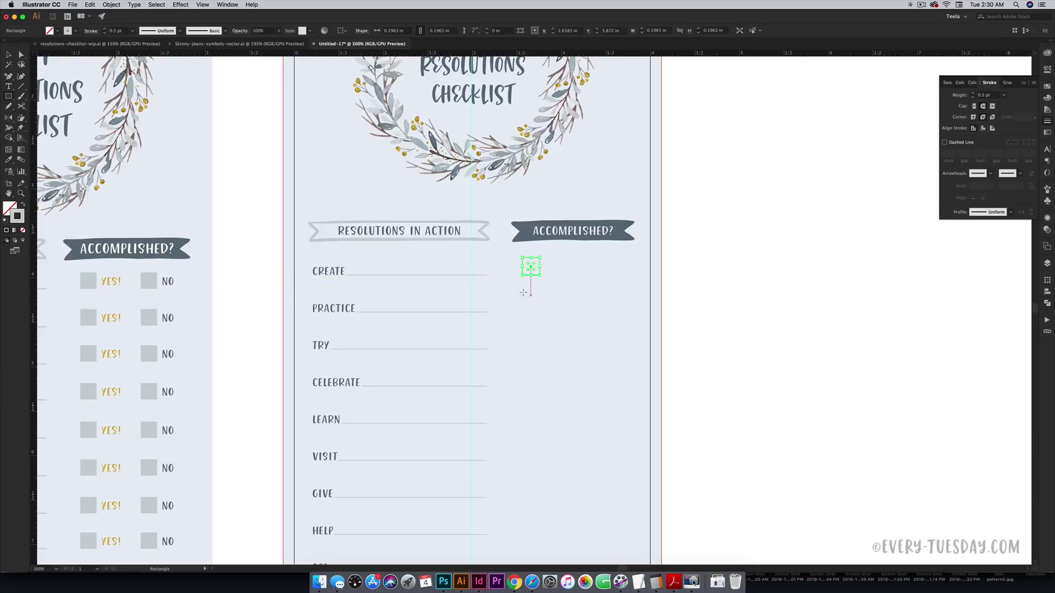
{"action": "key", "text": "i"}
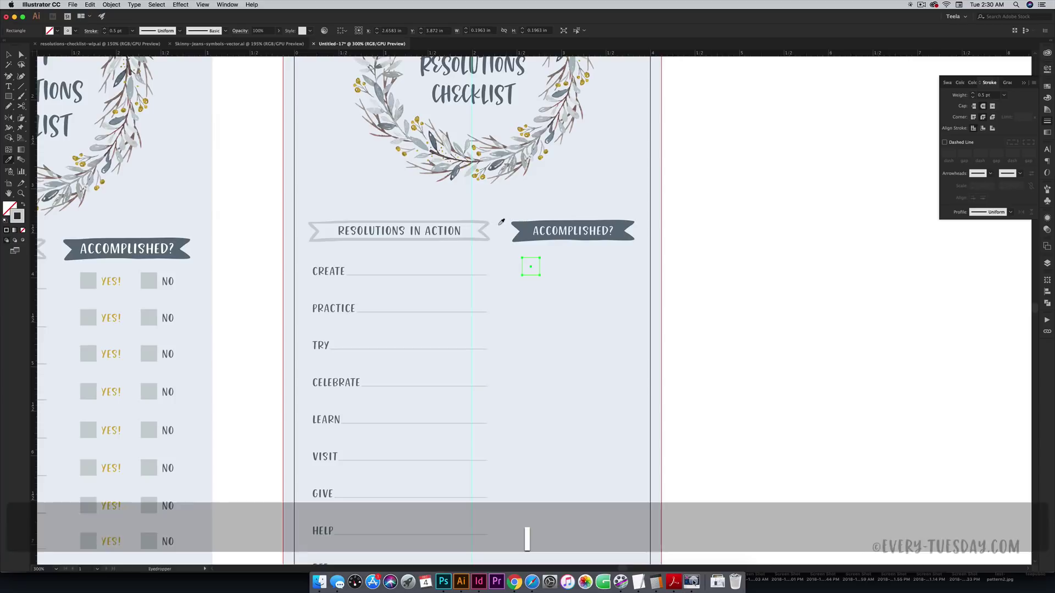
{"action": "left_click", "coordinate": [485, 222]}
{"action": "key", "text": "v"}
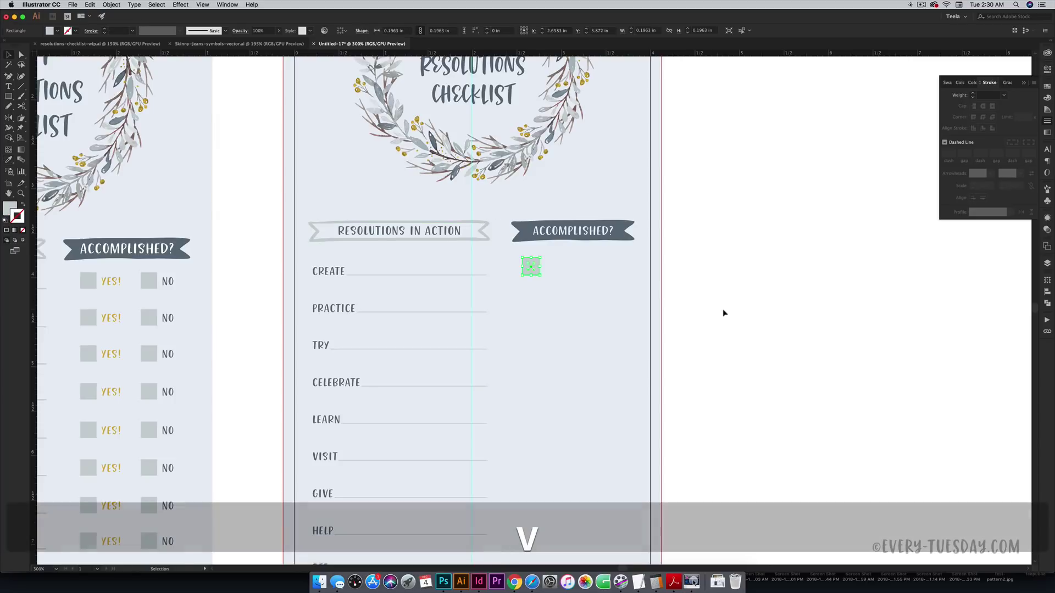
{"action": "key", "text": "Left"}
{"action": "key", "text": "Left"}
{"action": "key", "text": "Left"}
{"action": "key", "text": "Left"}
{"action": "key", "text": "Left"}
{"action": "key", "text": "Left"}
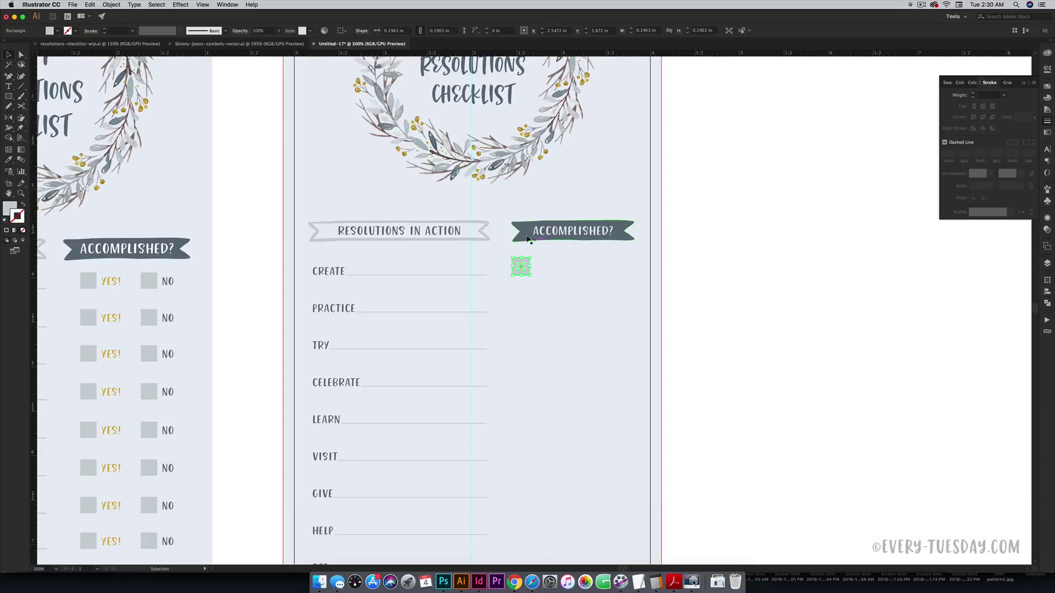
- Type the label YES! and colour it gold from the swatch
{"action": "left_click", "coordinate": [748, 278]}
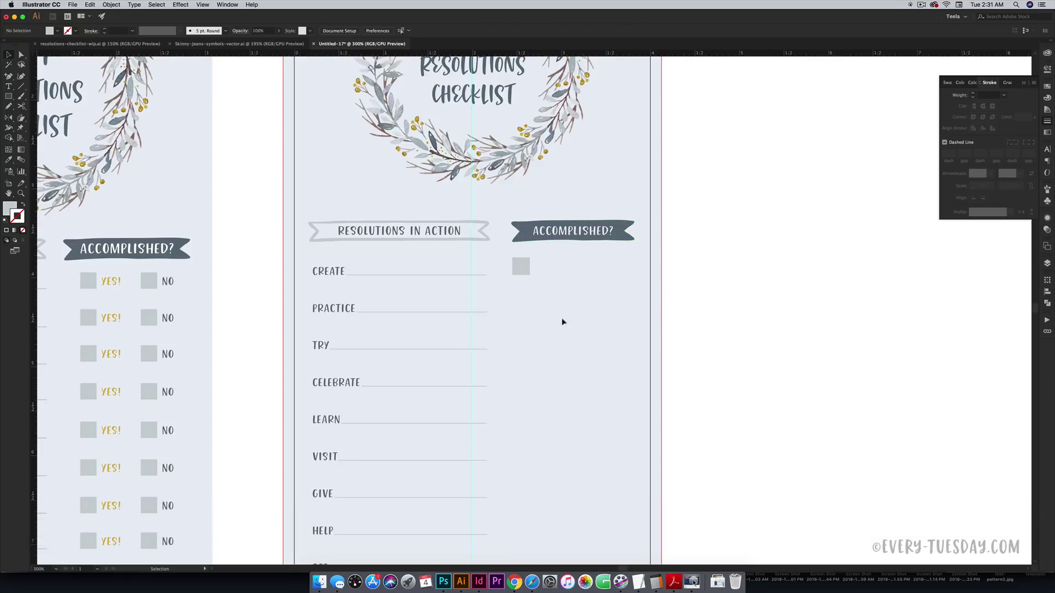
{"action": "type", "text": "t"}
{"action": "type", "text": "YES!"}
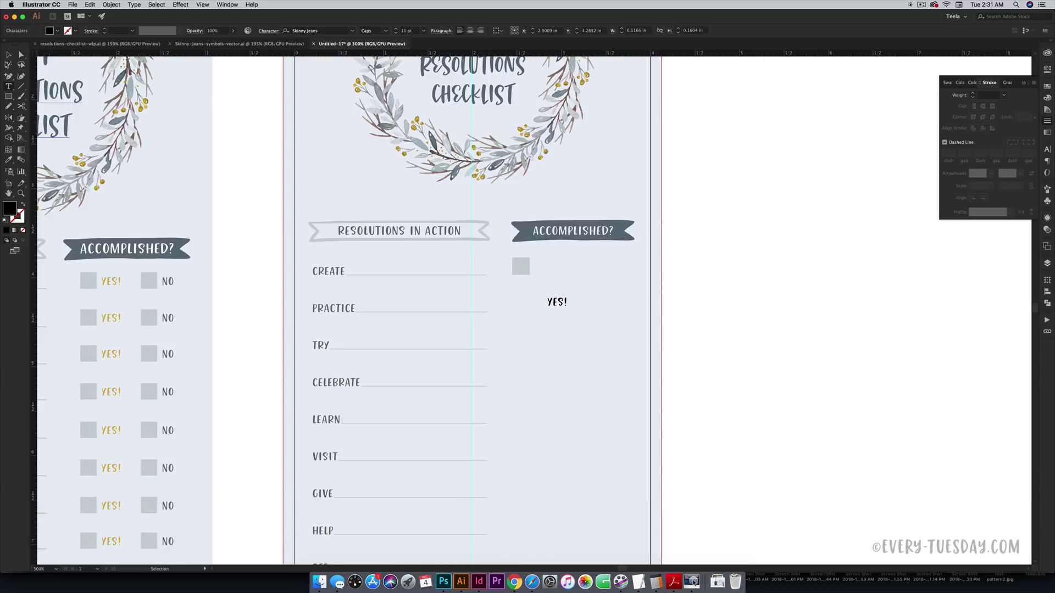
{"action": "left_click", "coordinate": [9, 54]}
{"action": "key", "text": "space"}
{"action": "left_click_drag", "start_coordinate": [384, 329], "coordinate": [415, 536]}
{"action": "left_click_drag", "start_coordinate": [483, 312], "coordinate": [490, 329]}
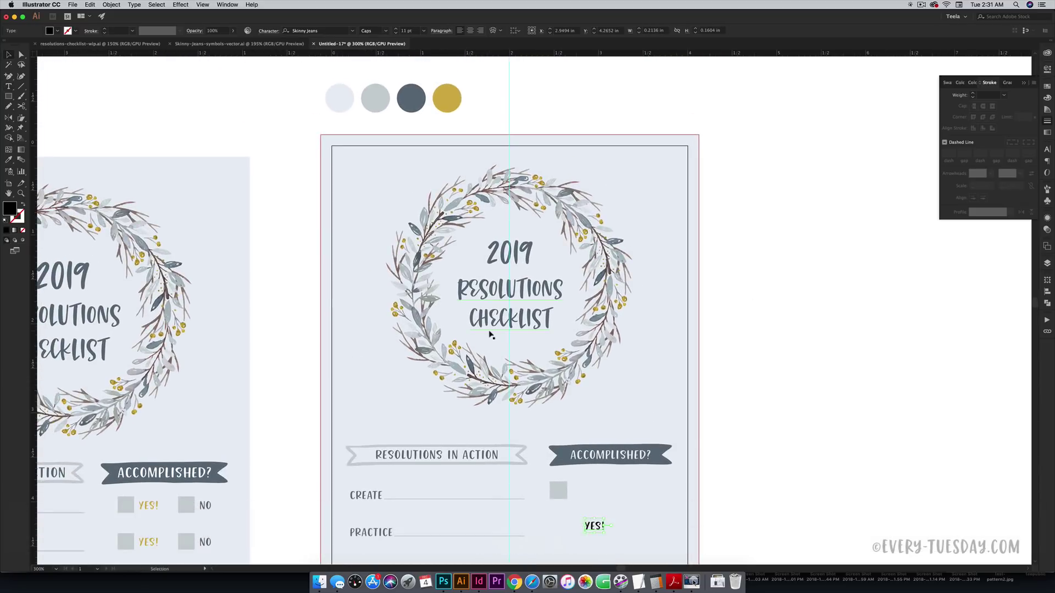
{"action": "key", "text": "i"}
{"action": "left_click", "coordinate": [447, 99]}
{"action": "key", "text": "v"}
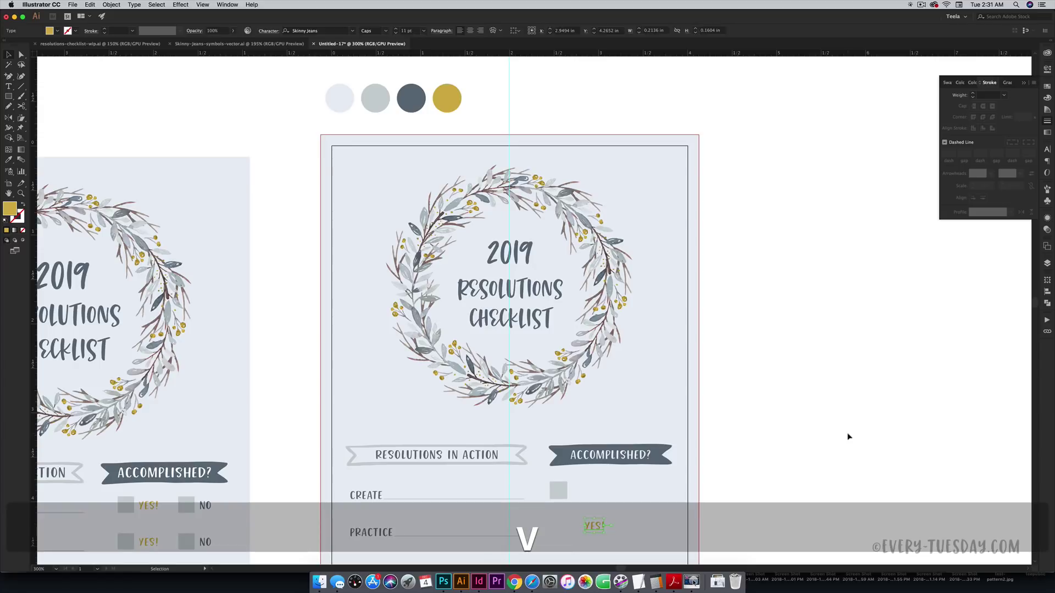
- Shrink the checkbox slightly, keeping it square, and place YES! right beside it
{"action": "key", "text": "space"}
{"action": "left_click_drag", "start_coordinate": [736, 426], "coordinate": [630, 275]}
{"action": "key", "text": "super+equal"}
{"action": "key", "text": "super+equal"}
{"action": "key", "text": "super+equal"}
{"action": "key", "text": "space"}
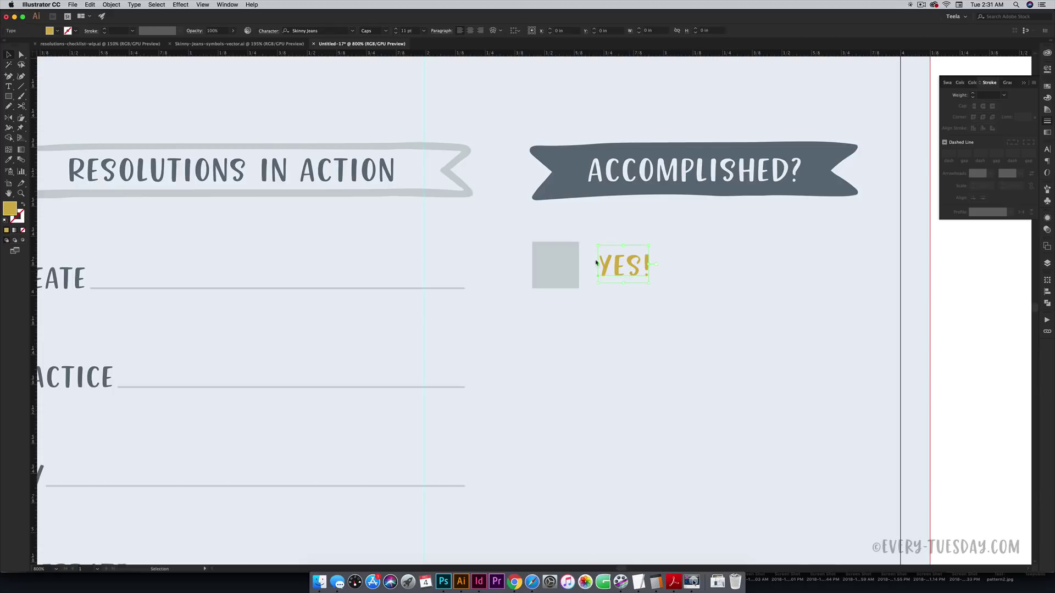
{"action": "left_click", "coordinate": [572, 248]}
{"action": "left_click_drag", "start_coordinate": [576, 248], "coordinate": [573, 249]}
{"action": "left_click_drag", "start_coordinate": [623, 273], "coordinate": [615, 277]}
{"action": "left_click", "coordinate": [977, 323]}
{"action": "key", "text": "space"}
{"action": "left_click_drag", "start_coordinate": [943, 299], "coordinate": [764, 285]}
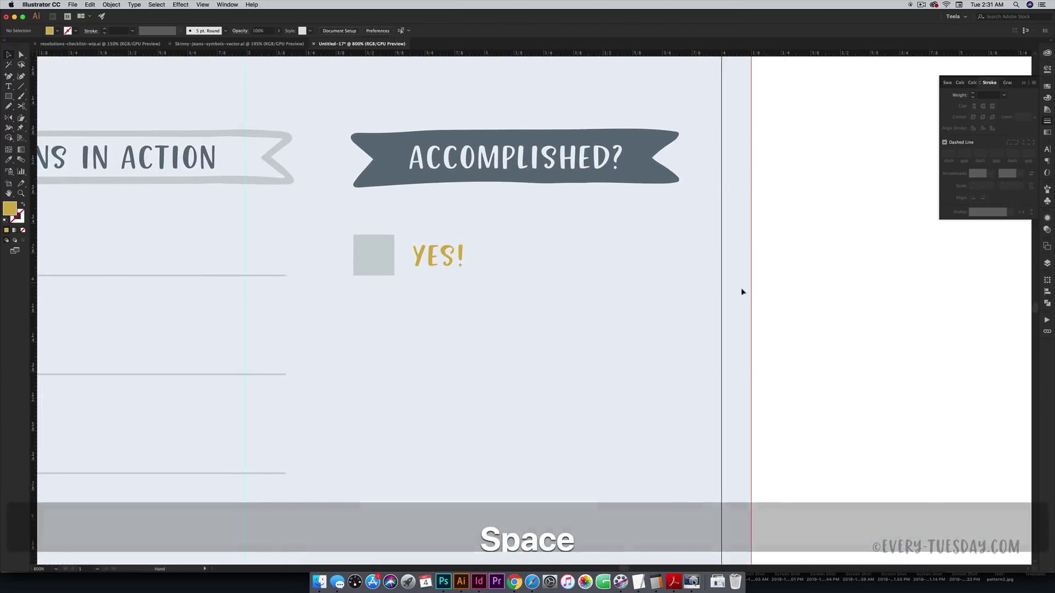
- Duplicate the grey checkbox and YES! label to the right
{"action": "left_click", "coordinate": [391, 254]}
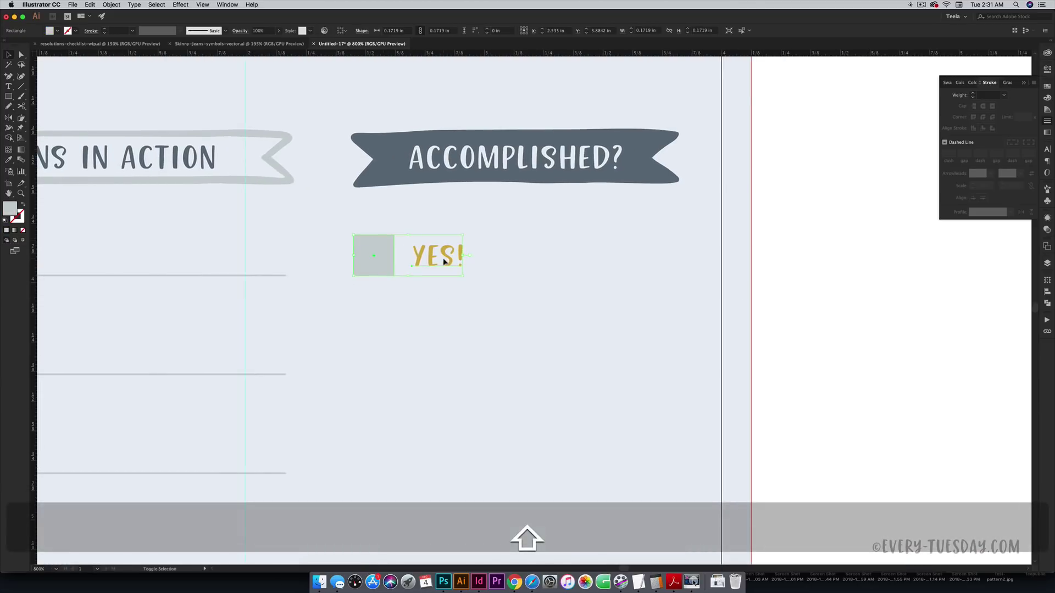
{"action": "key", "text": "super+shift+a"}
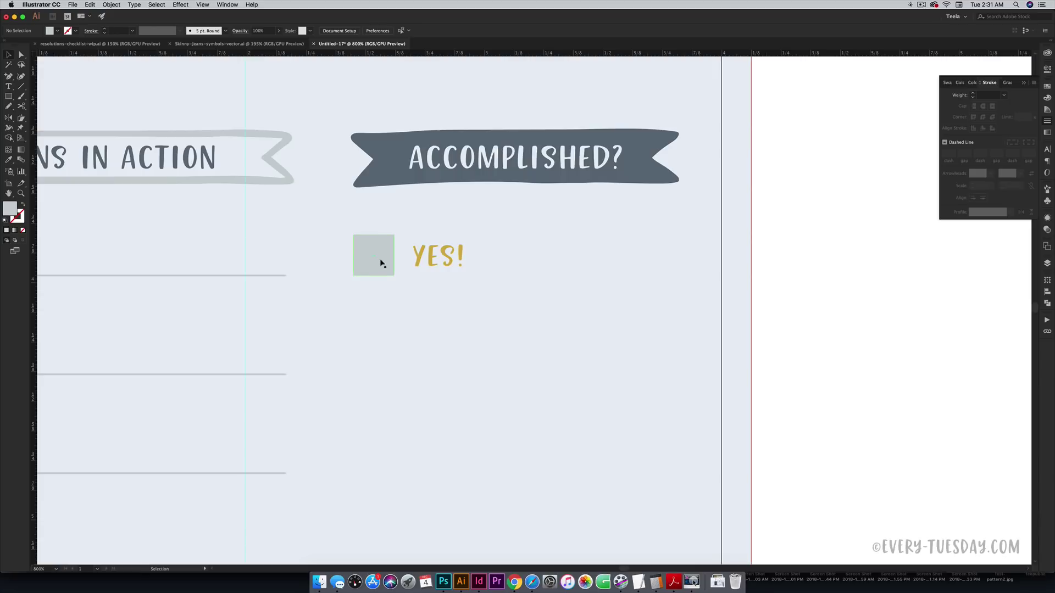
{"action": "left_click", "coordinate": [382, 264]}
{"action": "left_click", "coordinate": [436, 259], "text": "shift"}
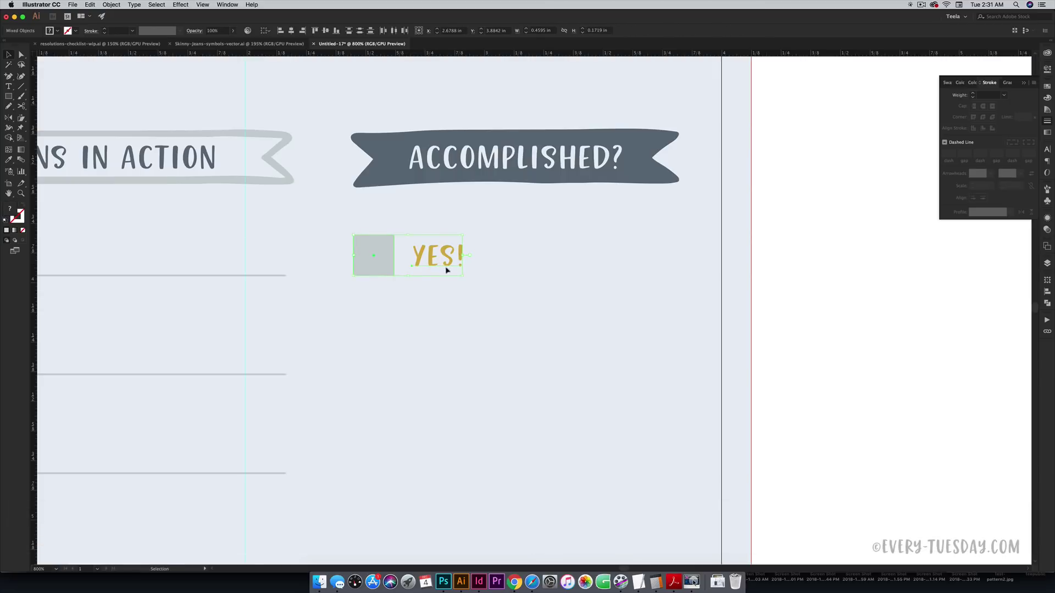
{"action": "left_click_drag", "start_coordinate": [386, 268], "coordinate": [617, 256]}
{"action": "left_click", "coordinate": [648, 297]}
- Change the copied label to NO and give it the banner's dark grey
{"action": "key", "text": "t"}
{"action": "type", "text": "NO"}
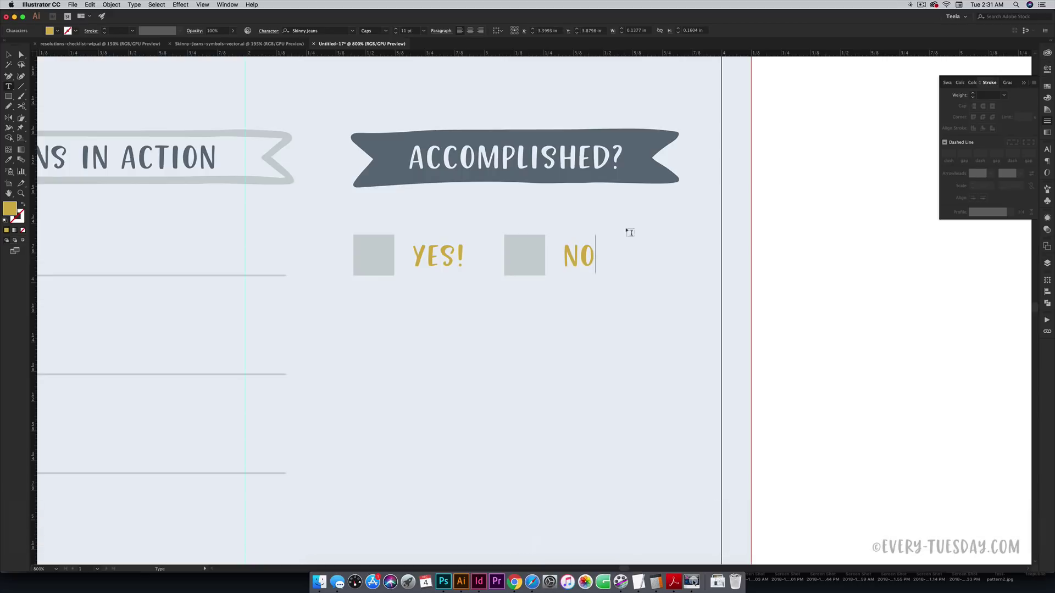
{"action": "left_click", "coordinate": [8, 56]}
{"action": "key", "text": "super+minus"}
{"action": "key", "text": "super+minus"}
{"action": "key", "text": "super+minus"}
{"action": "key", "text": "super+minus"}
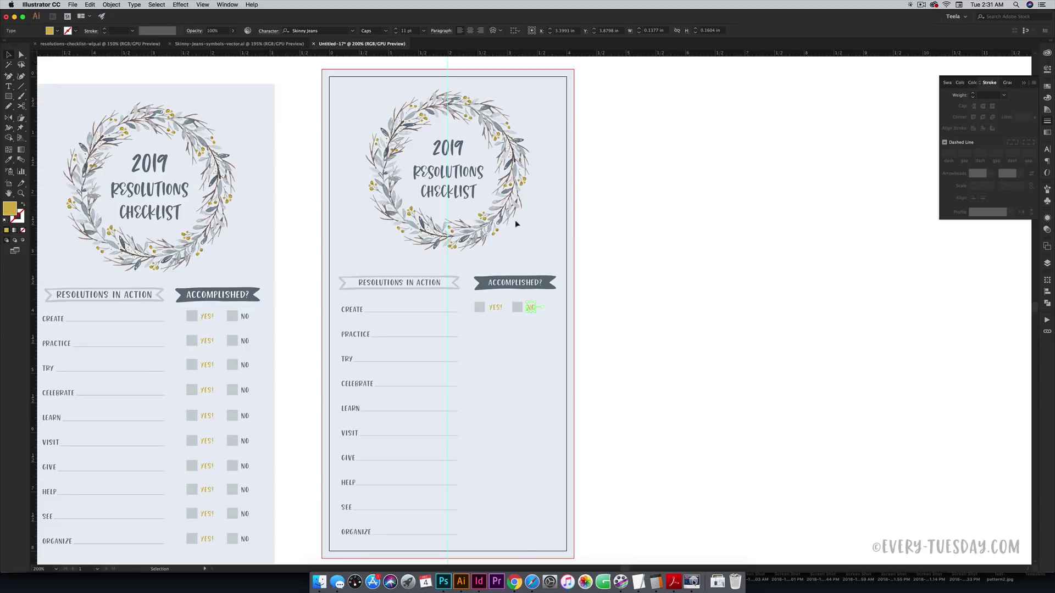
{"action": "key", "text": "i"}
{"action": "left_click", "coordinate": [553, 277]}
{"action": "key", "text": "v"}
{"action": "left_click", "coordinate": [711, 298]}
- Nudge the NO pair right, then shift the whole YES!/NO pair slightly left
{"action": "left_click", "coordinate": [517, 308]}
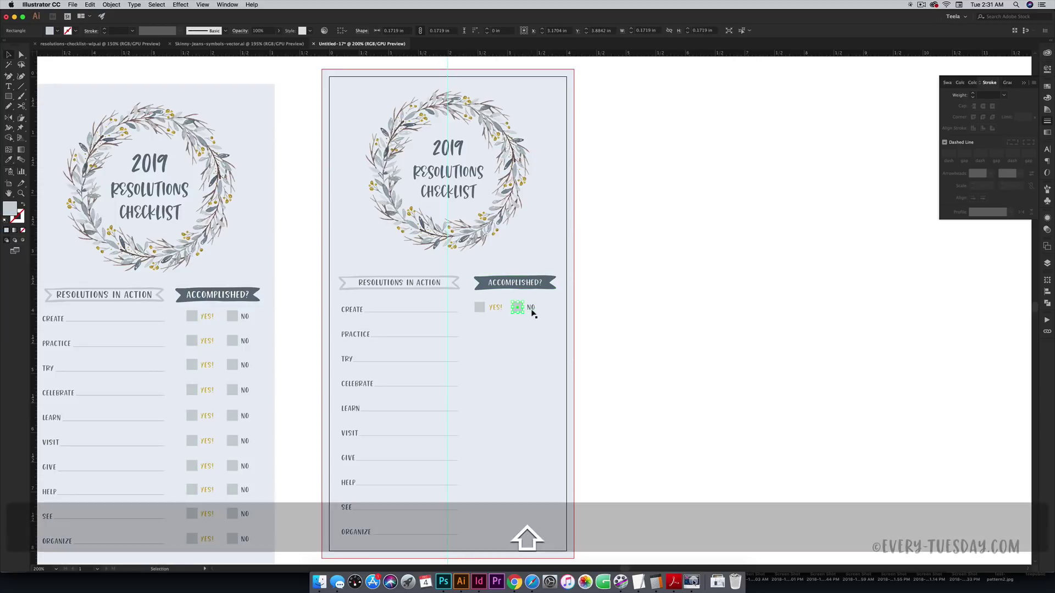
{"action": "left_click", "coordinate": [531, 308], "text": "shift"}
{"action": "key", "text": "Right"}
{"action": "key", "text": "Right"}
{"action": "key", "text": "Right"}
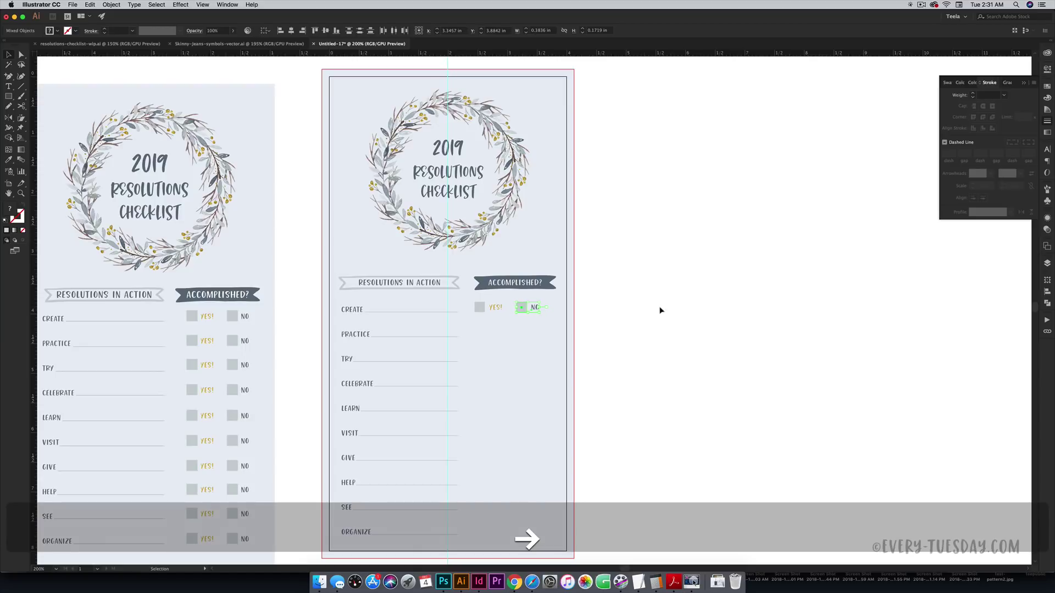
{"action": "left_click", "coordinate": [659, 308]}
{"action": "left_click", "coordinate": [494, 309]}
{"action": "left_click", "coordinate": [479, 308], "text": "shift"}
{"action": "left_click", "coordinate": [521, 308], "text": "shift"}
{"action": "left_click", "coordinate": [536, 311], "text": "shift"}
{"action": "key", "text": "Right"}
{"action": "key", "text": "Right"}
{"action": "key", "text": "Right"}
{"action": "key", "text": "Right"}
{"action": "key", "text": "Right"}
{"action": "key", "text": "Right"}
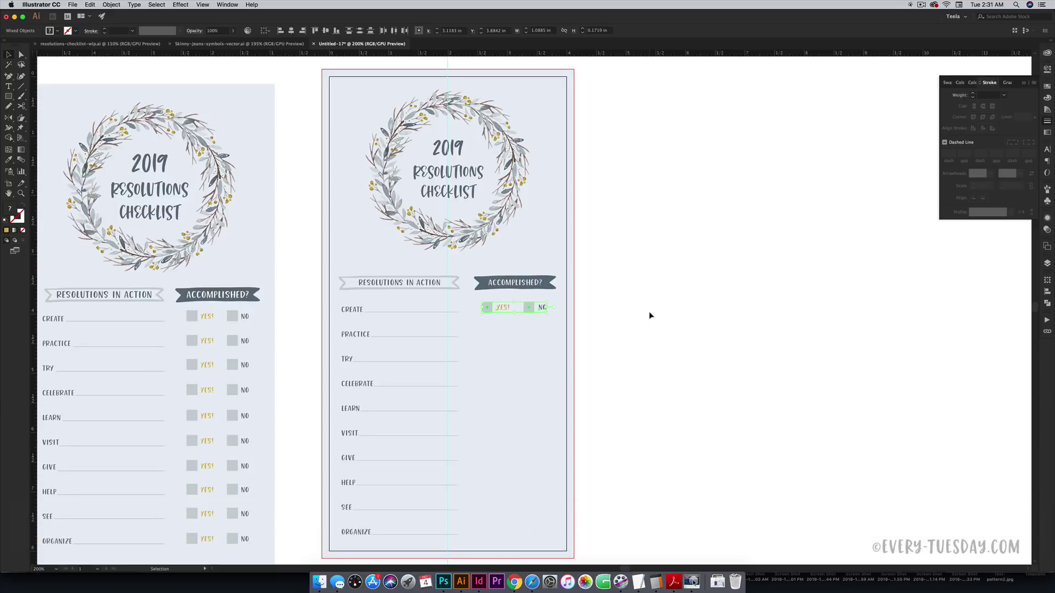
{"action": "key", "text": "Left"}
- Group the YES! and NO checkboxes with their labels
{"action": "key", "text": "super+equal"}
{"action": "key", "text": "super+equal"}
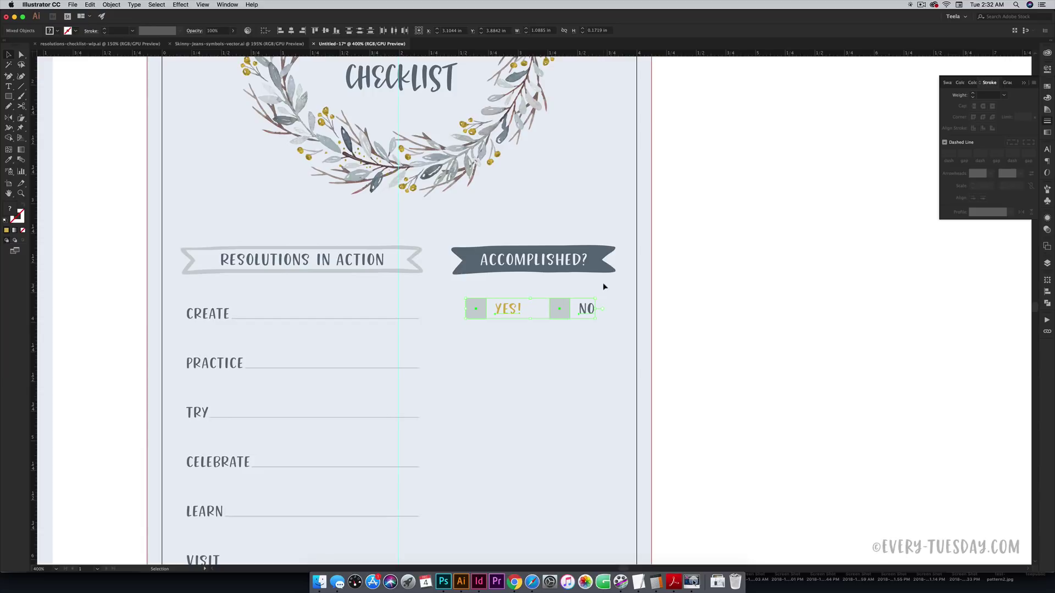
{"action": "key", "text": "super+g"}
{"action": "left_click", "coordinate": [721, 350]}
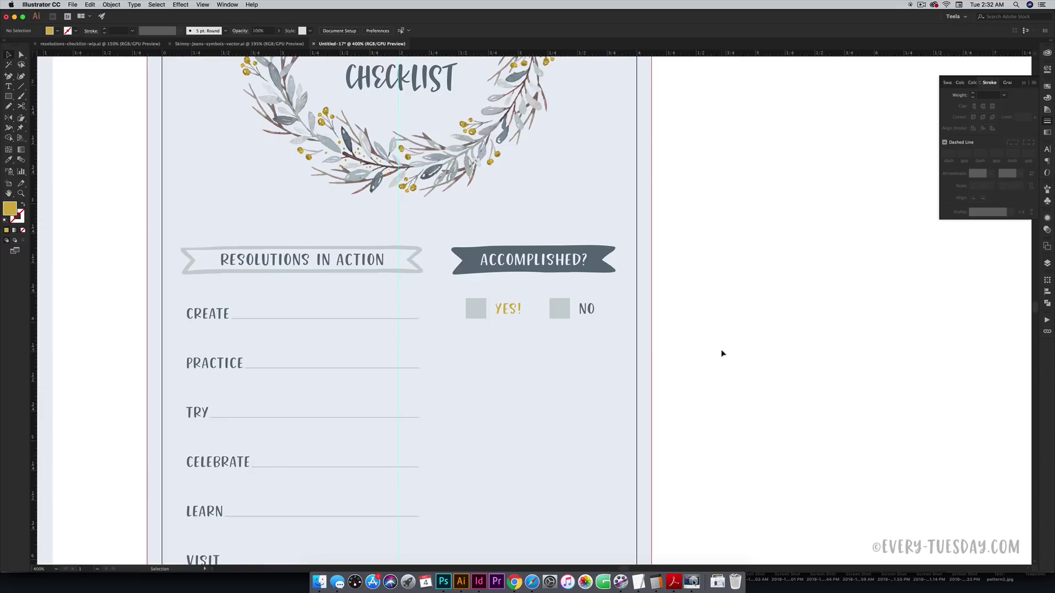
- Copy the YES!/NO group straight down to the ORGANIZE row
{"action": "key", "text": "super+minus"}
{"action": "key", "text": "super+minus"}
{"action": "key", "text": "space"}
{"action": "scroll", "coordinate": [774, 159], "scroll_direction": "down", "scroll_amount": 5}
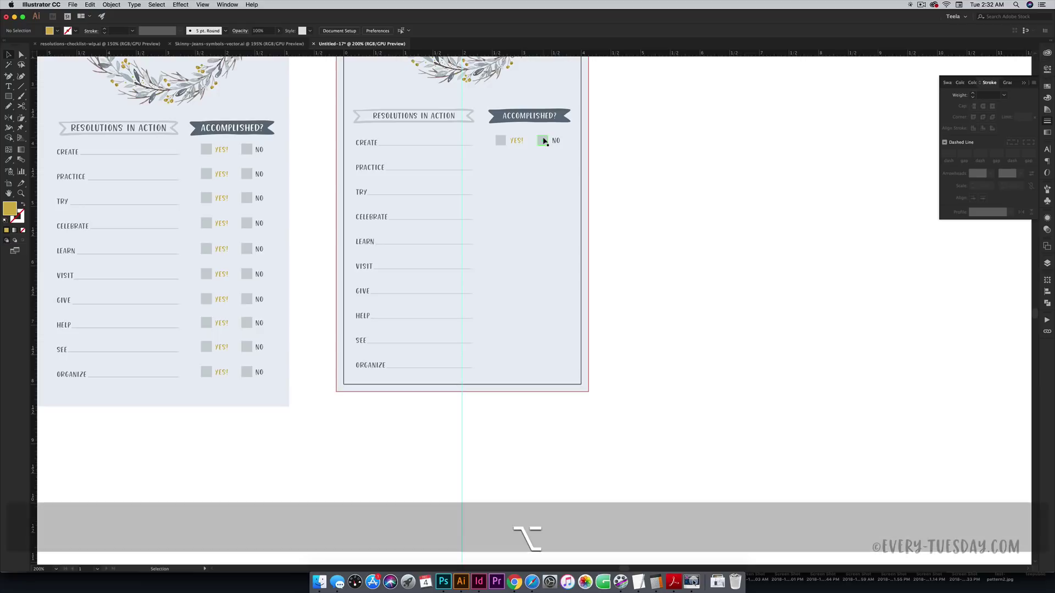
{"action": "left_click_drag", "start_coordinate": [544, 141], "coordinate": [542, 366]}
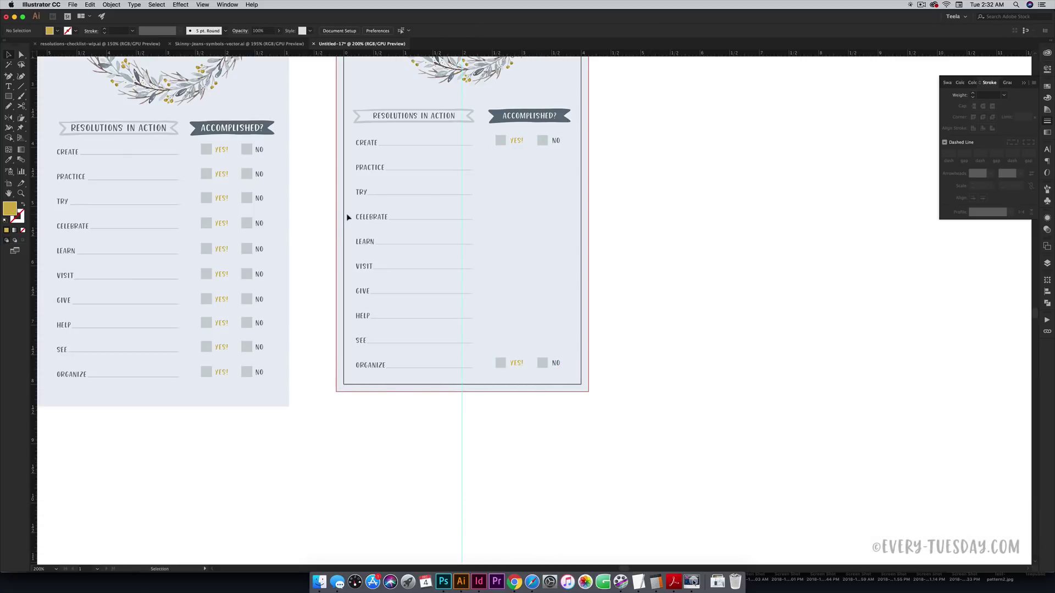
- Blend the CREATE and ORGANIZE YES!/NO groups with 8 specified steps
{"action": "double_click", "coordinate": [21, 160]}
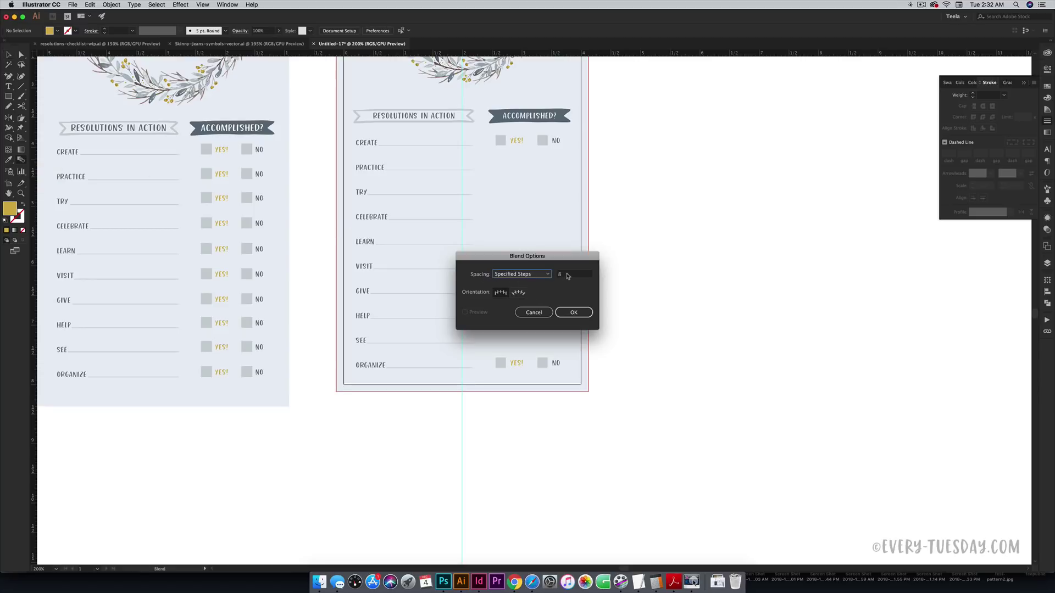
{"action": "left_click", "coordinate": [574, 313]}
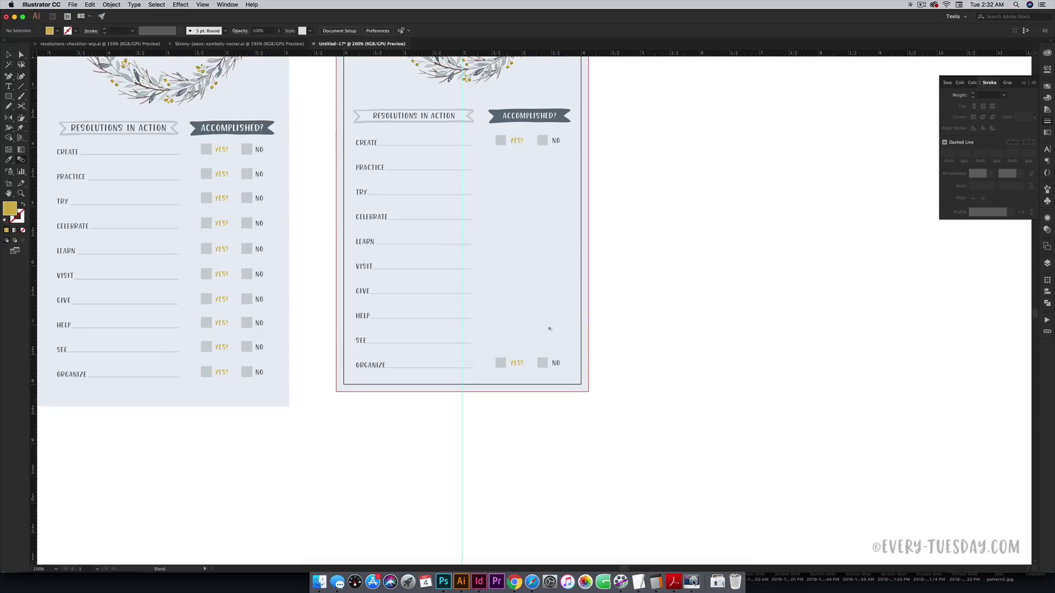
{"action": "left_click", "coordinate": [542, 367]}
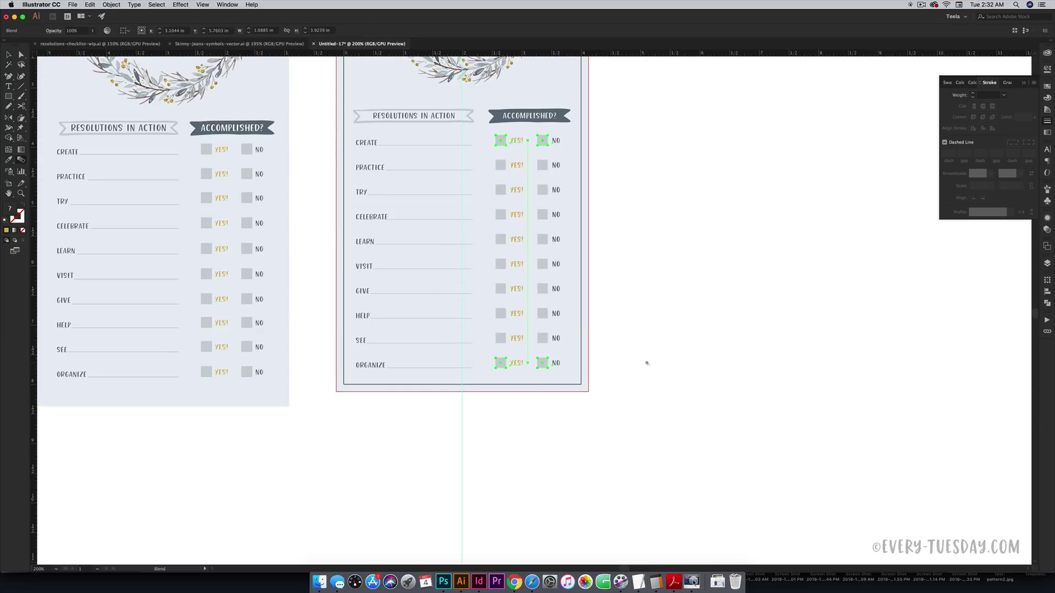
{"action": "key", "text": "v"}
{"action": "left_click", "coordinate": [659, 360]}
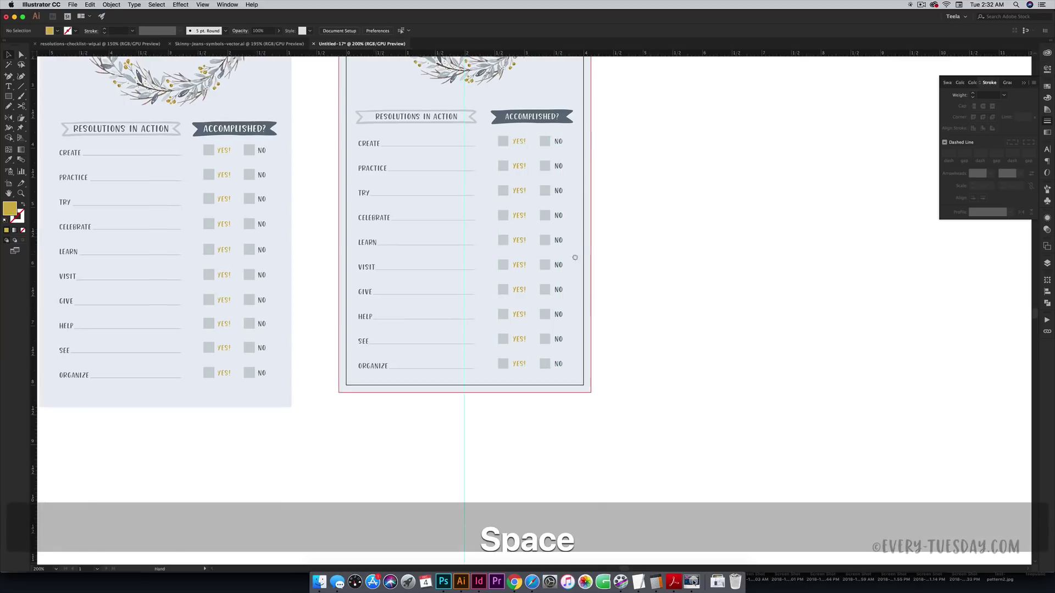
{"action": "left_click_drag", "start_coordinate": [457, 255], "coordinate": [525, 258]}
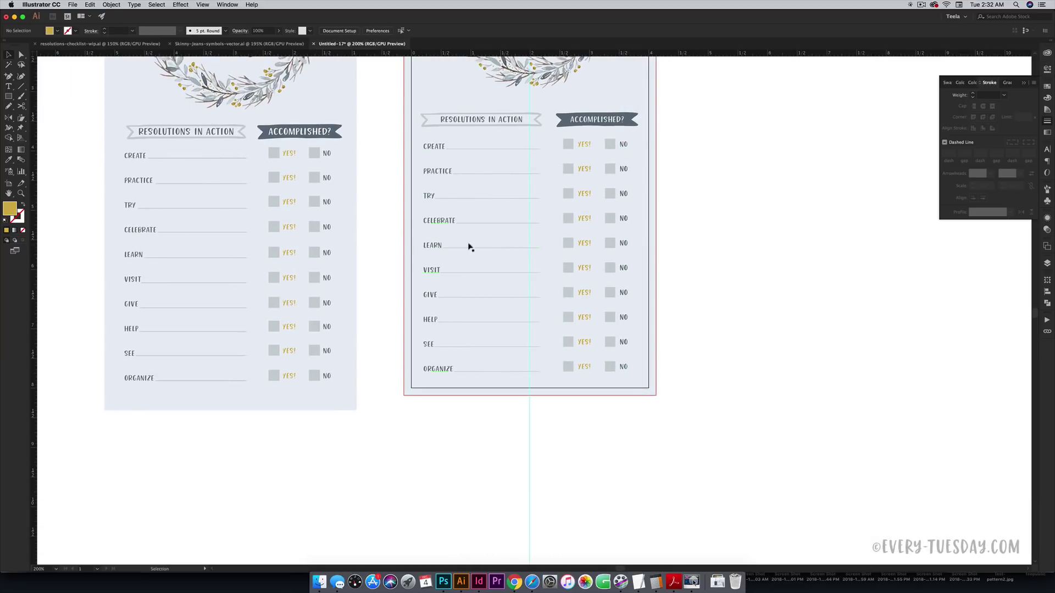
{"action": "key", "text": "space"}
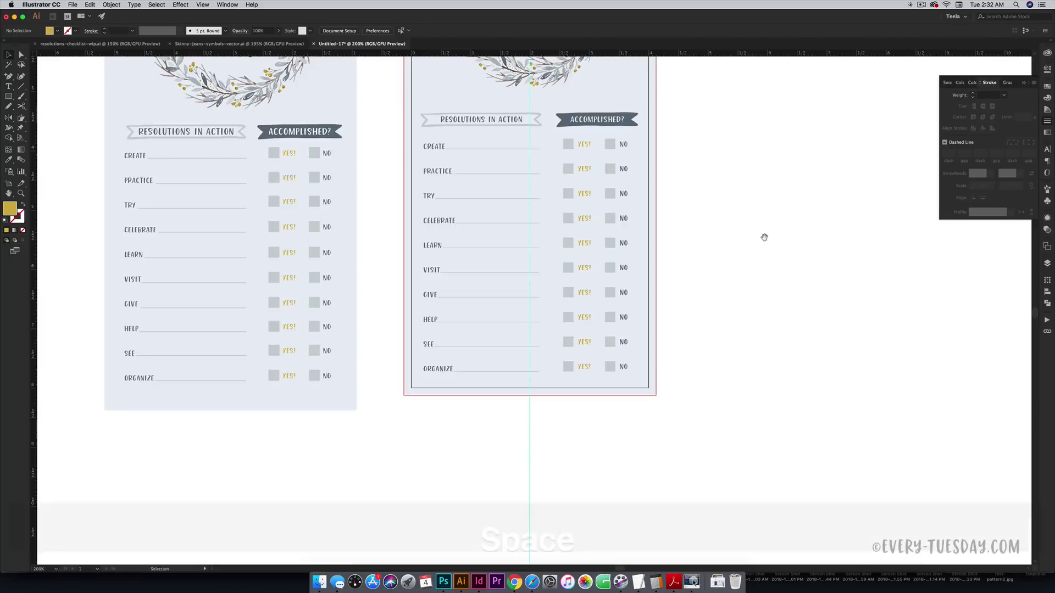